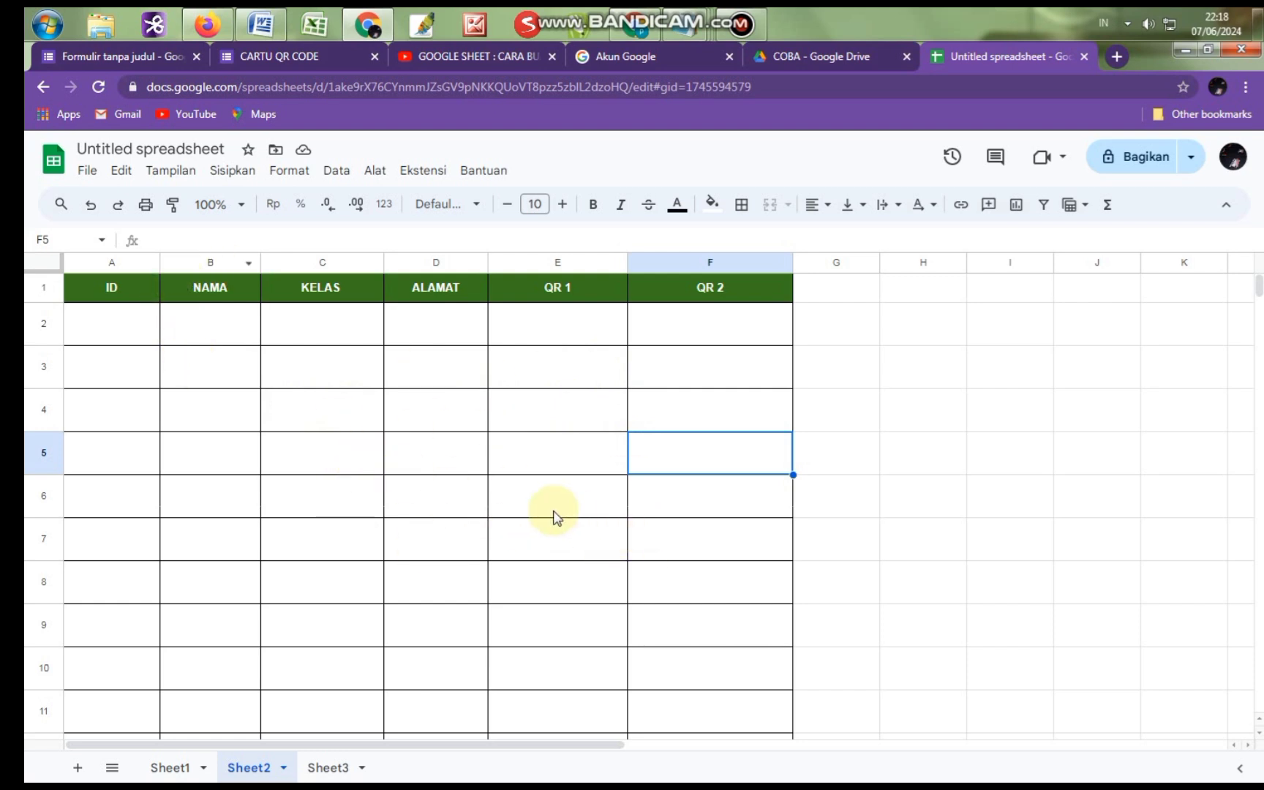
Review the table's header cells from ID, NAMA, KELAS and ALAMAT through QR 1 and QR 2
click(130, 290)
click(208, 291)
click(311, 293)
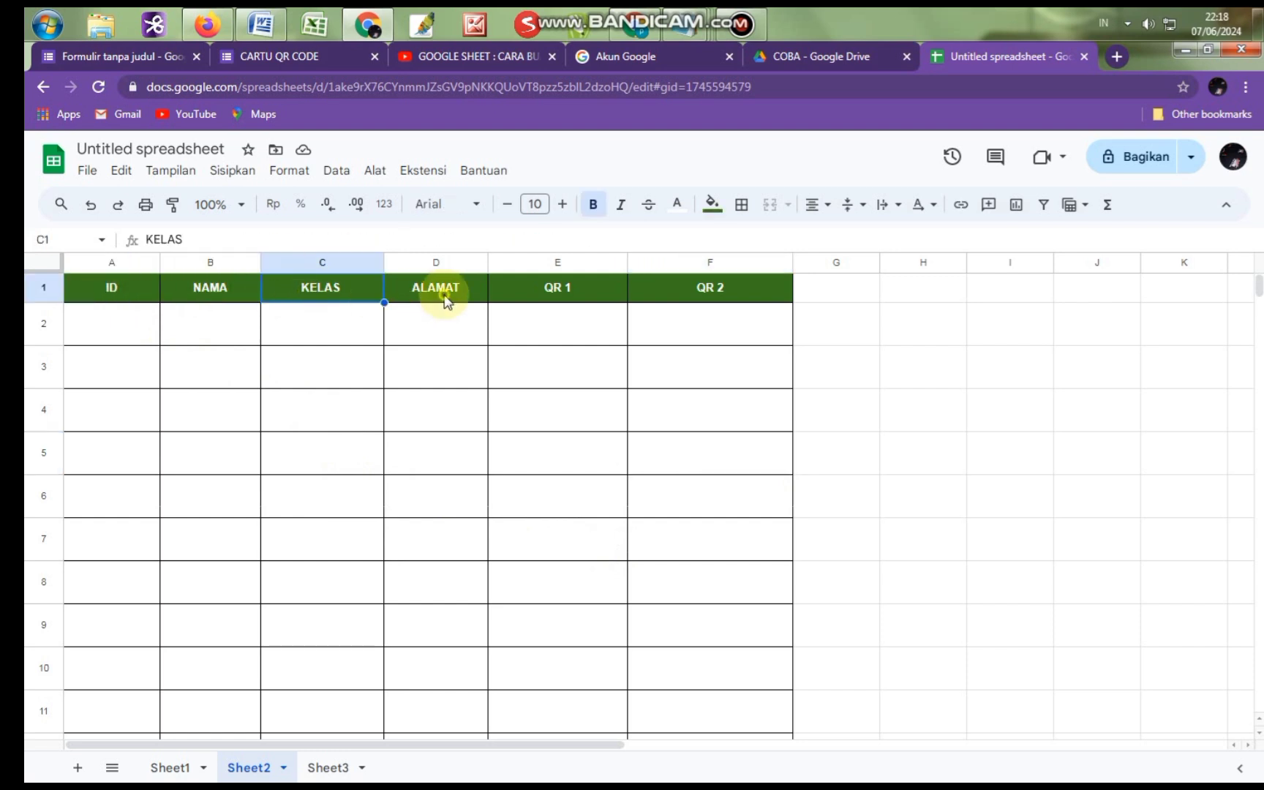
click(445, 300)
click(566, 307)
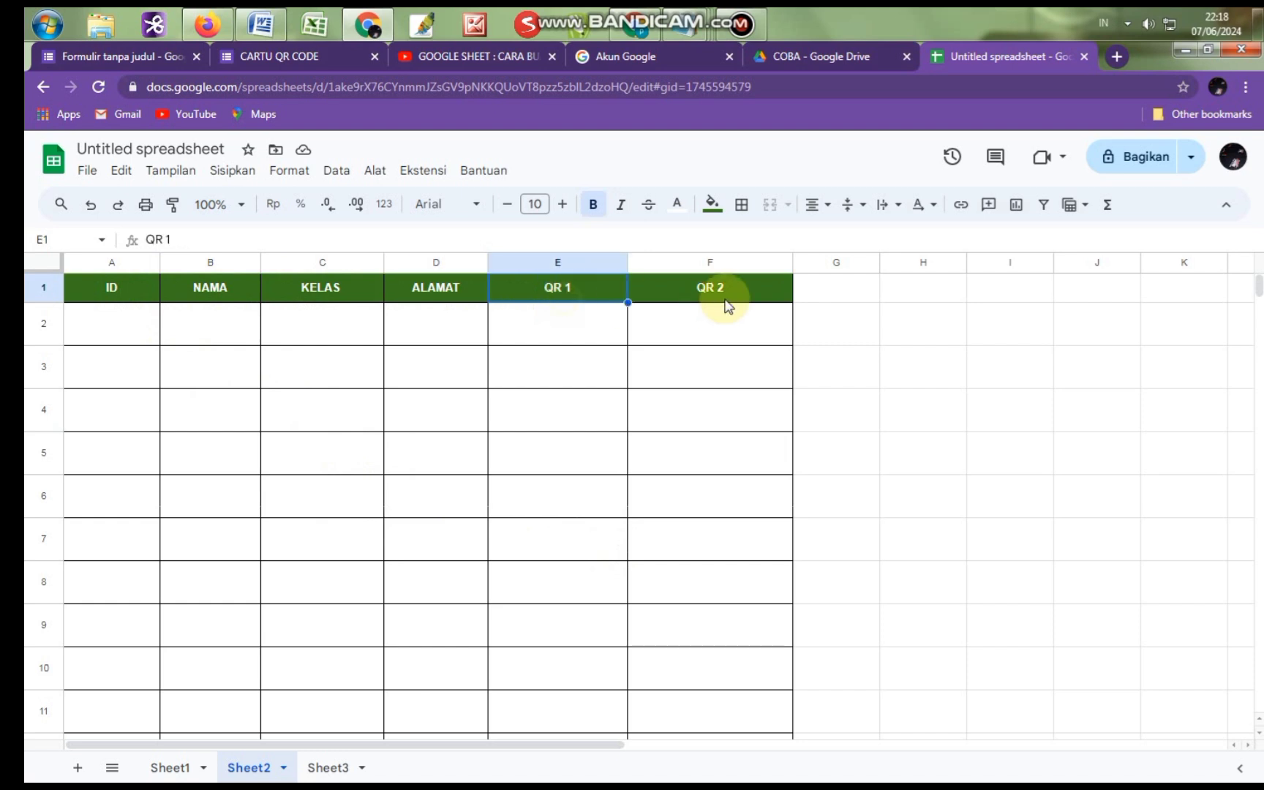
click(723, 294)
click(571, 298)
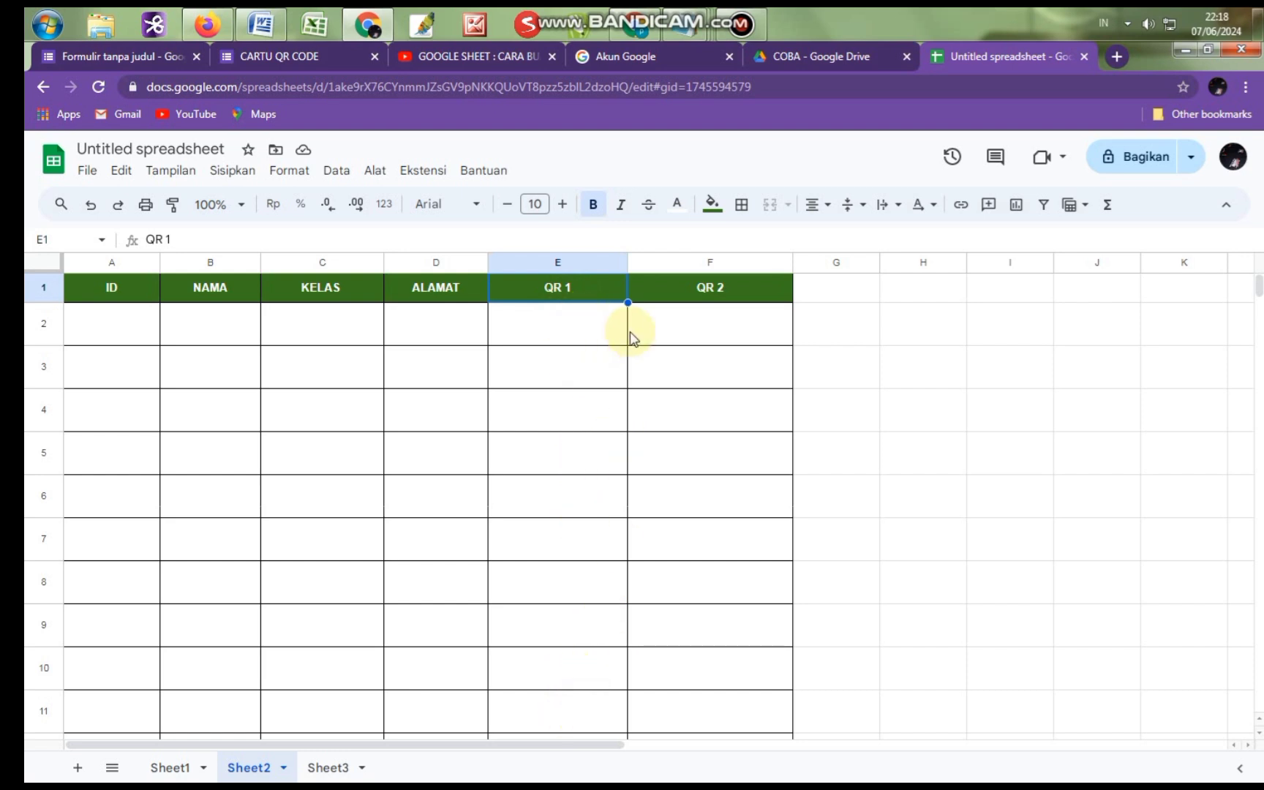
click(702, 294)
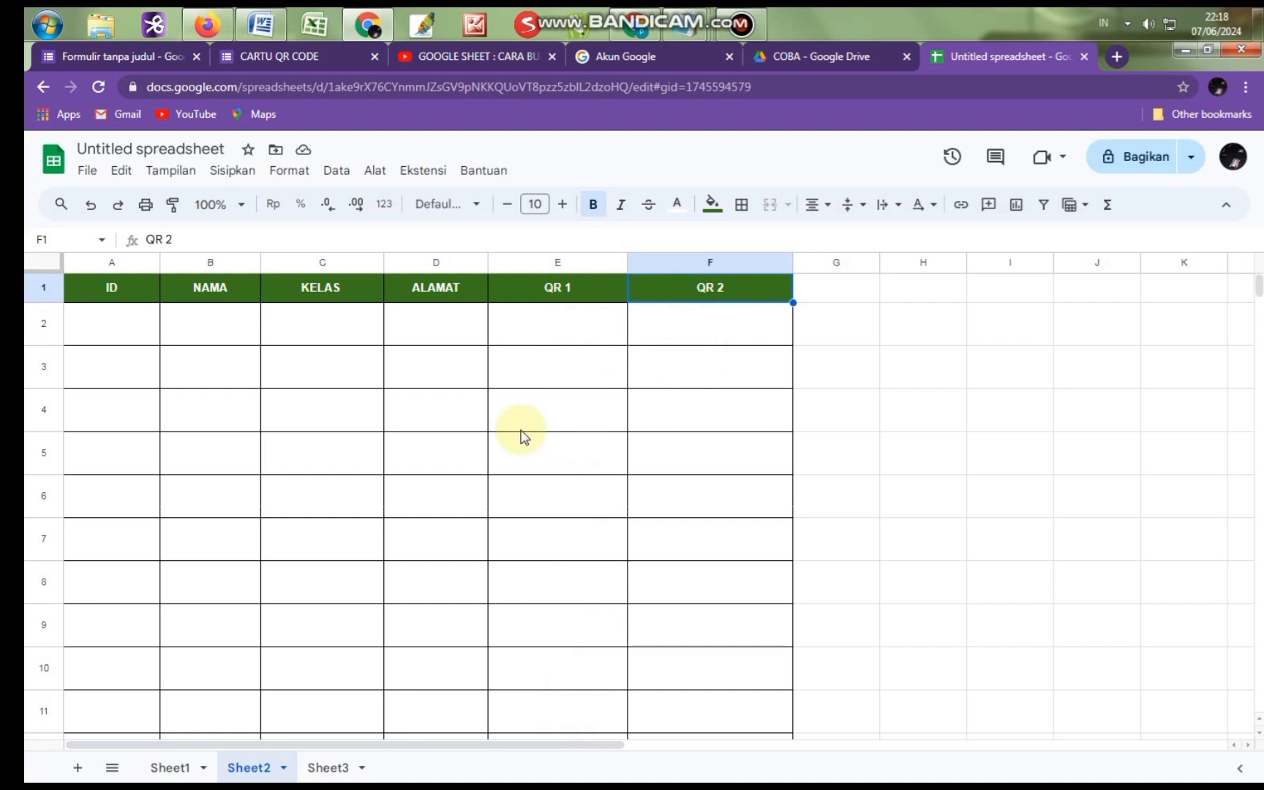
click(302, 415)
Begin an IMAGE formula in cell E2 under QR 1, up to the opening quotation mark: =IMAGE("
click(595, 335)
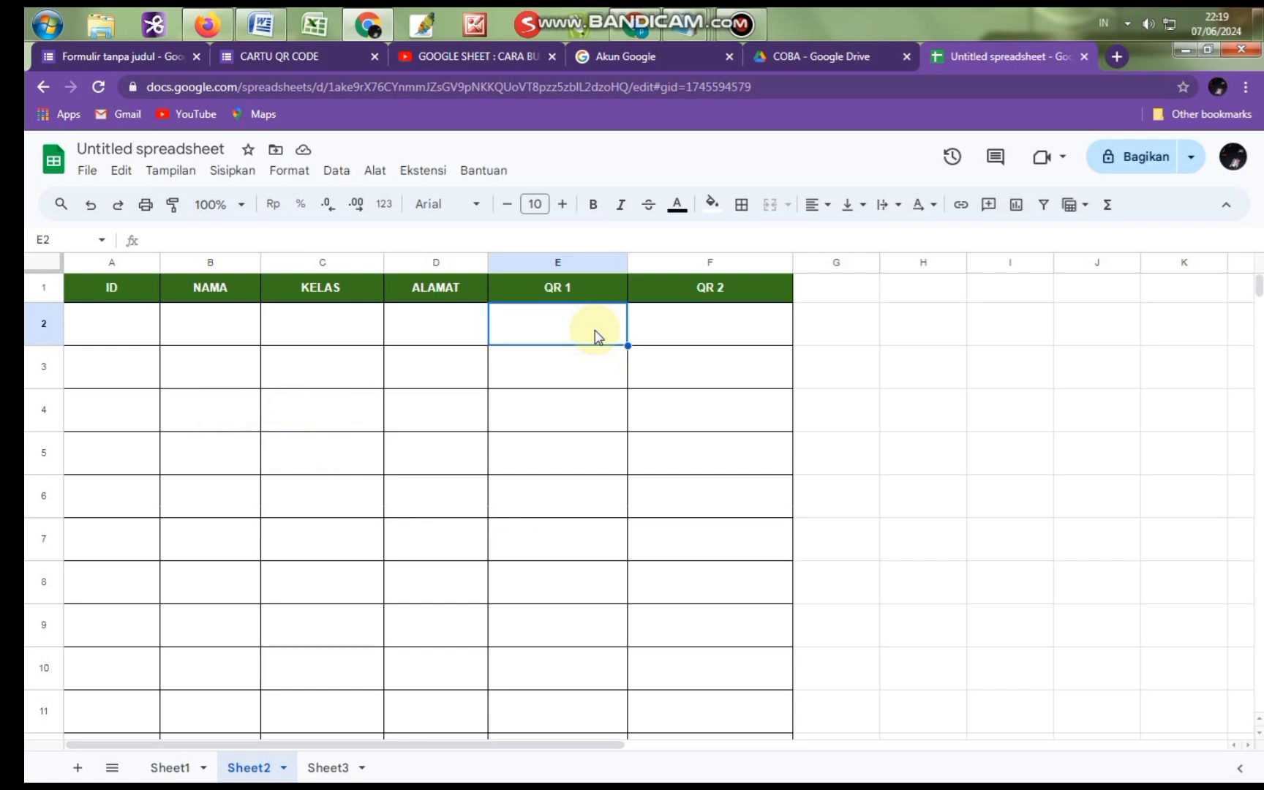
text(=)
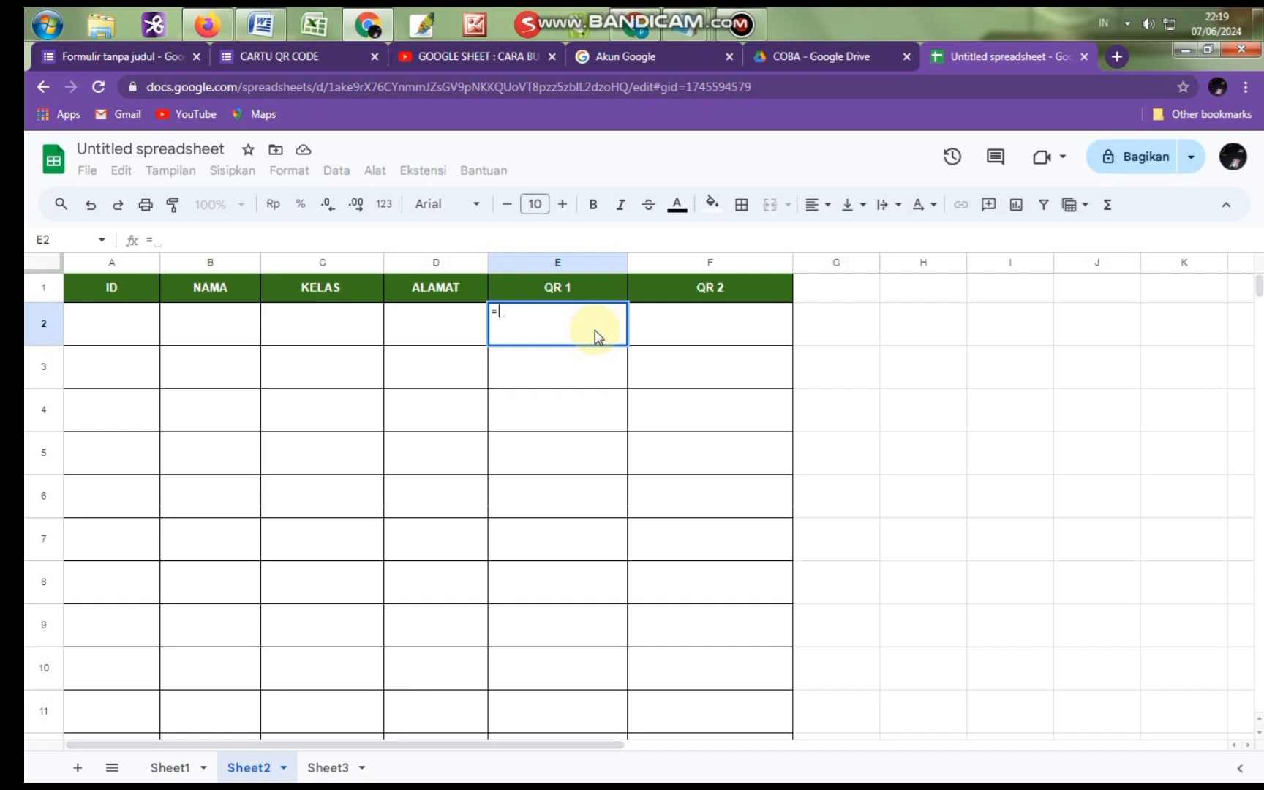
text(IMA)
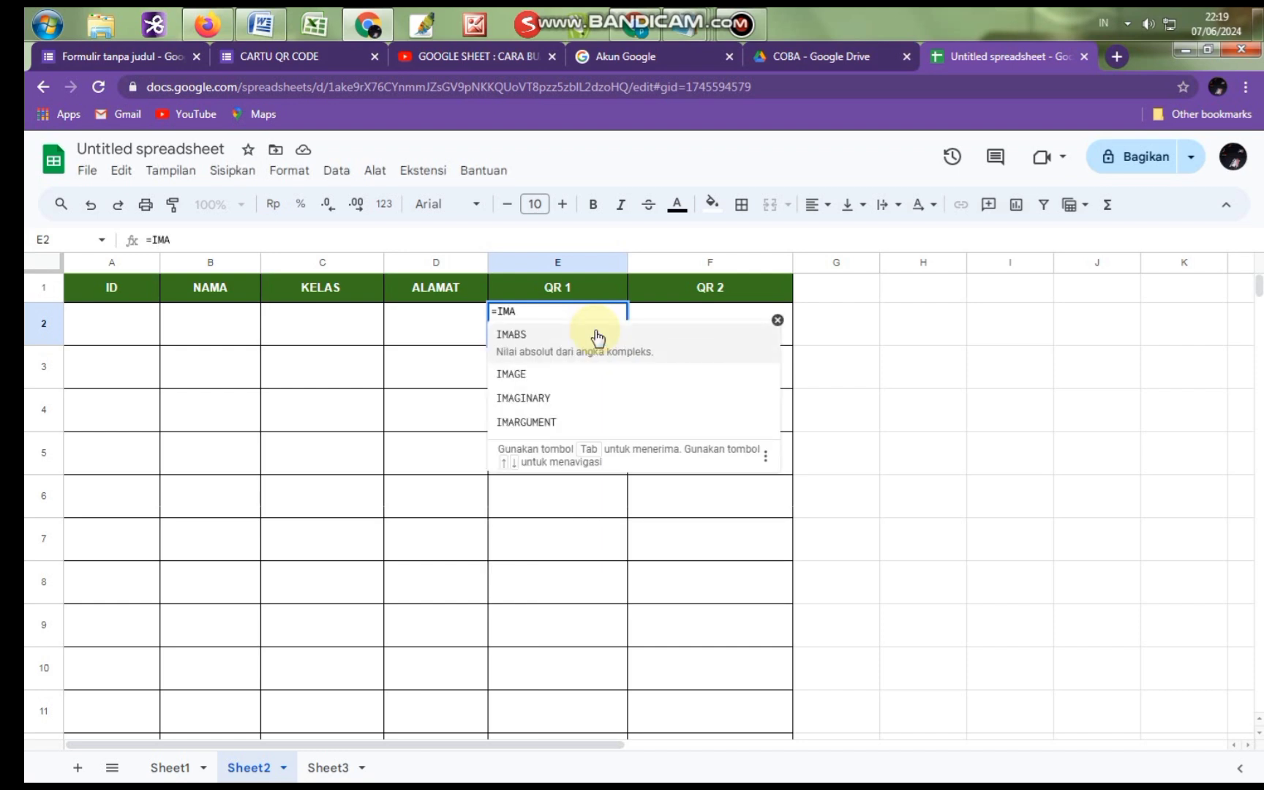
click(528, 373)
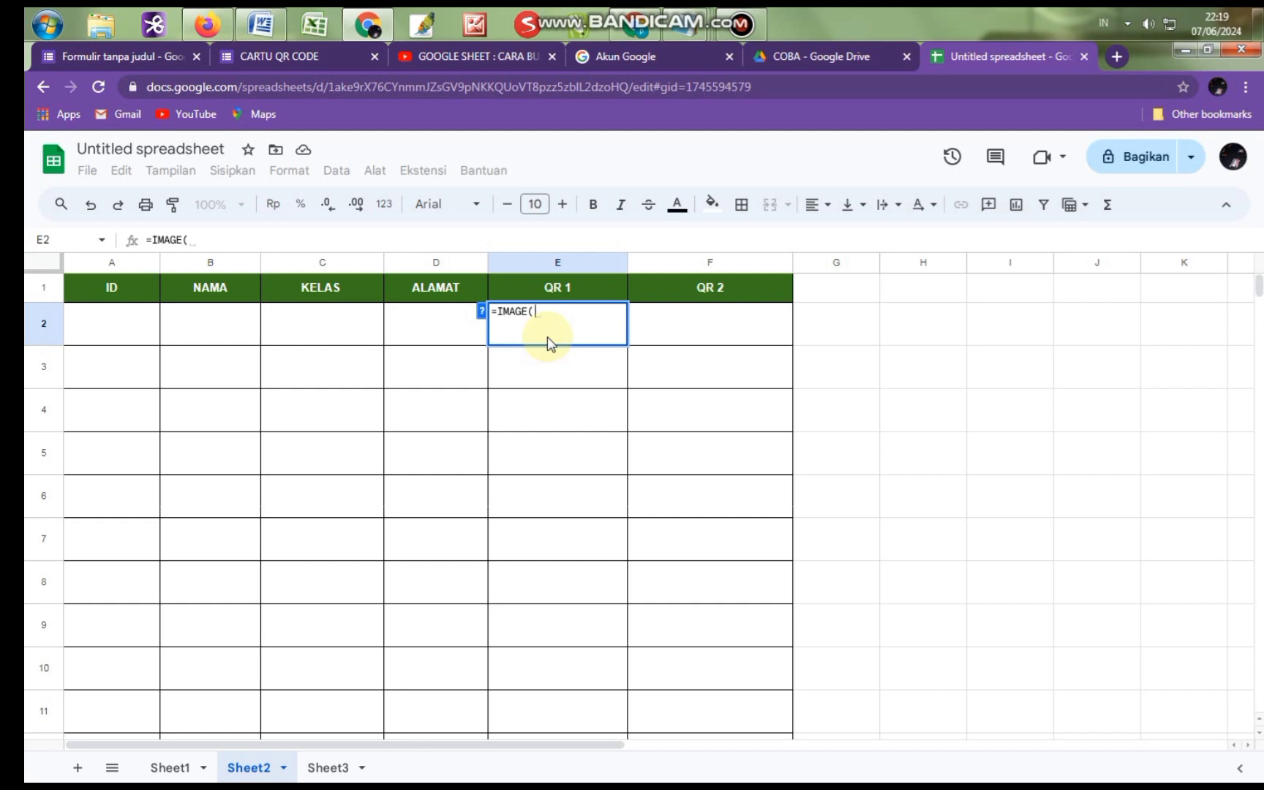
text(")
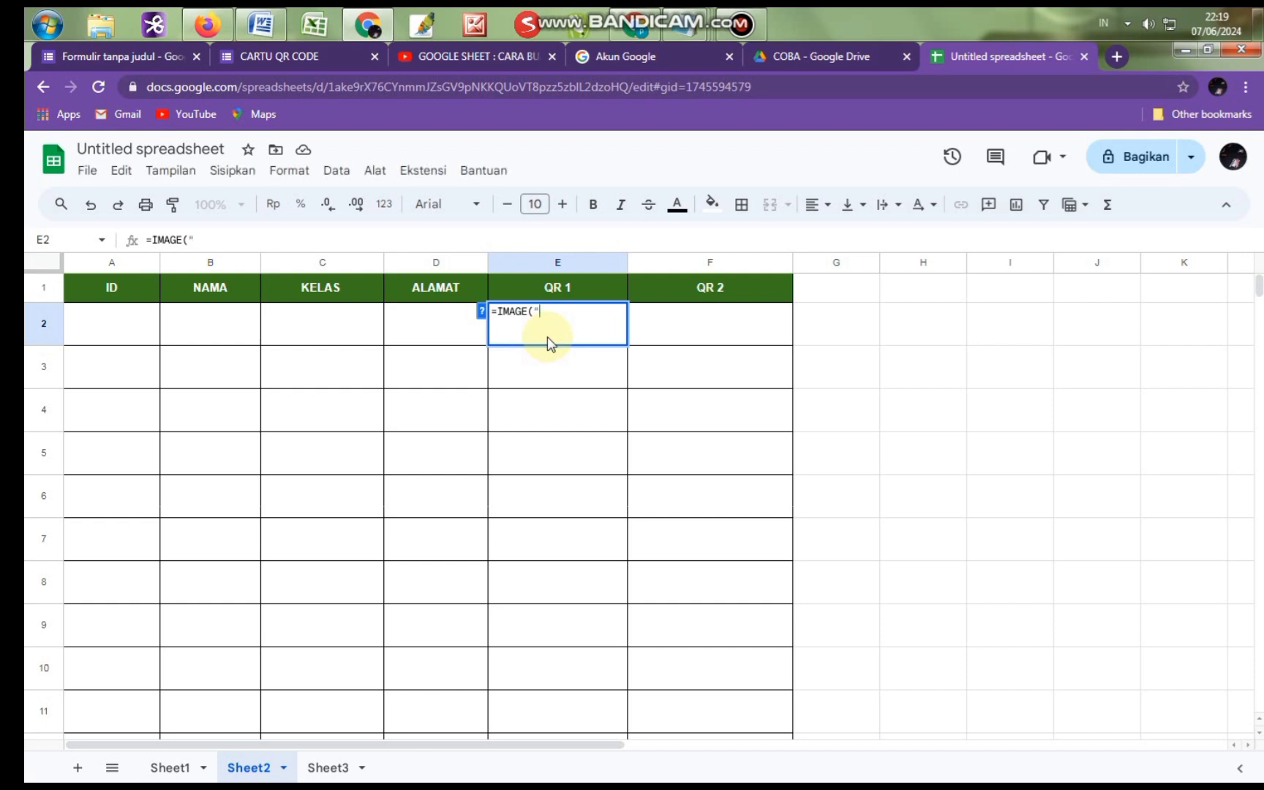
click(482, 311)
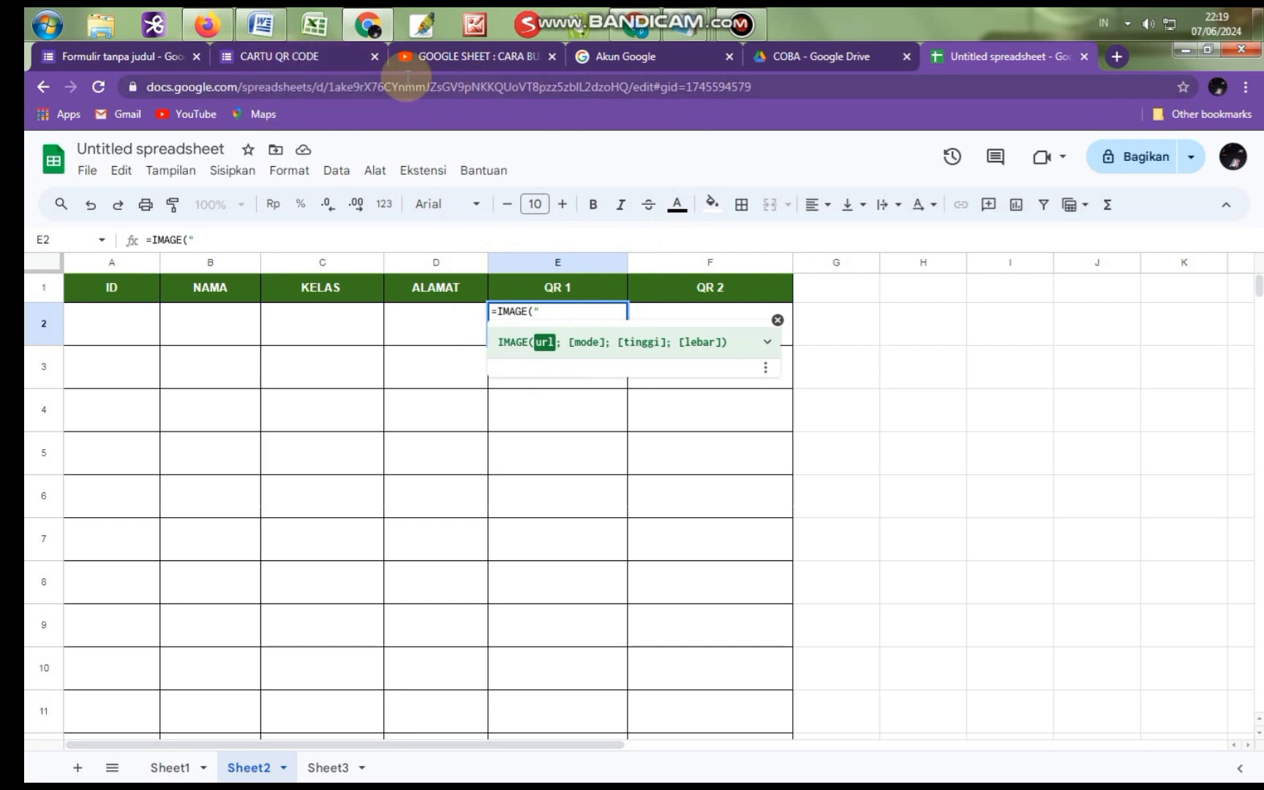
Search the web for IMAGE CHART in a new browser tab
click(1116, 56)
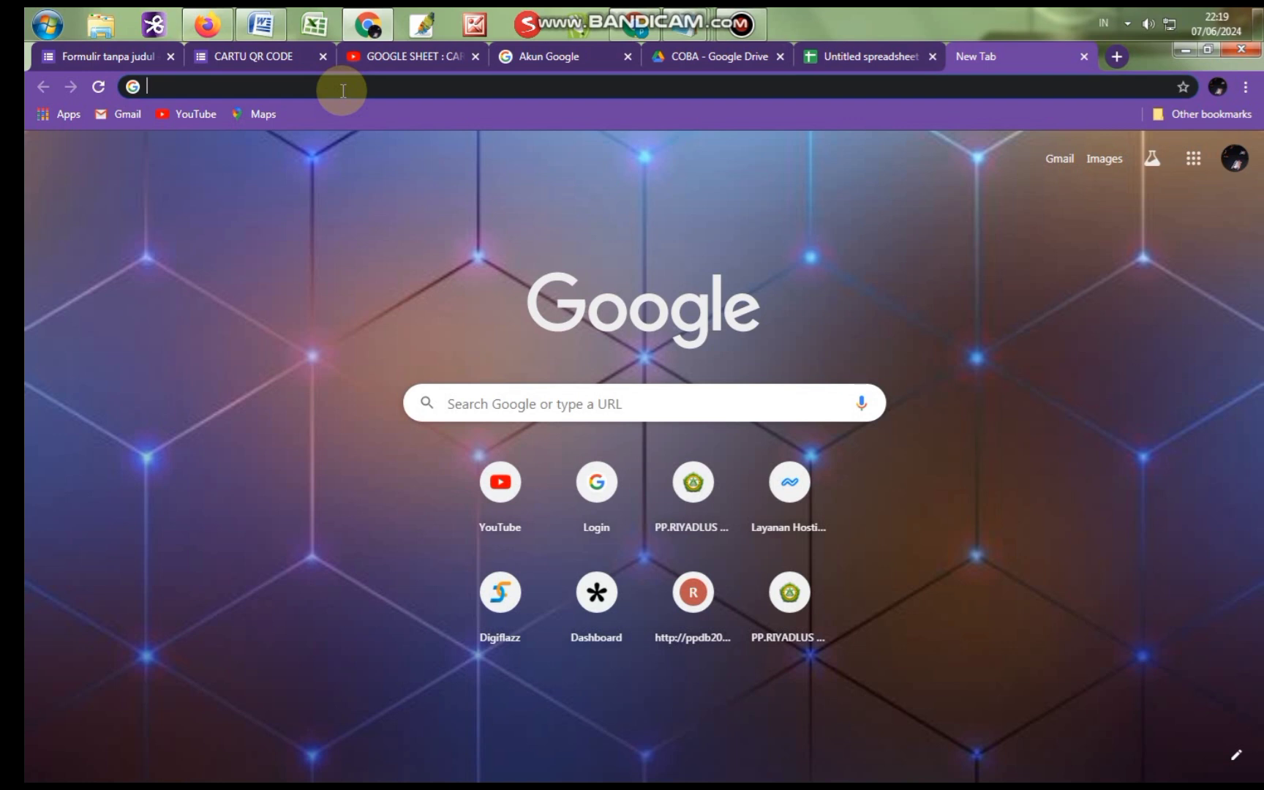
text(IMA)
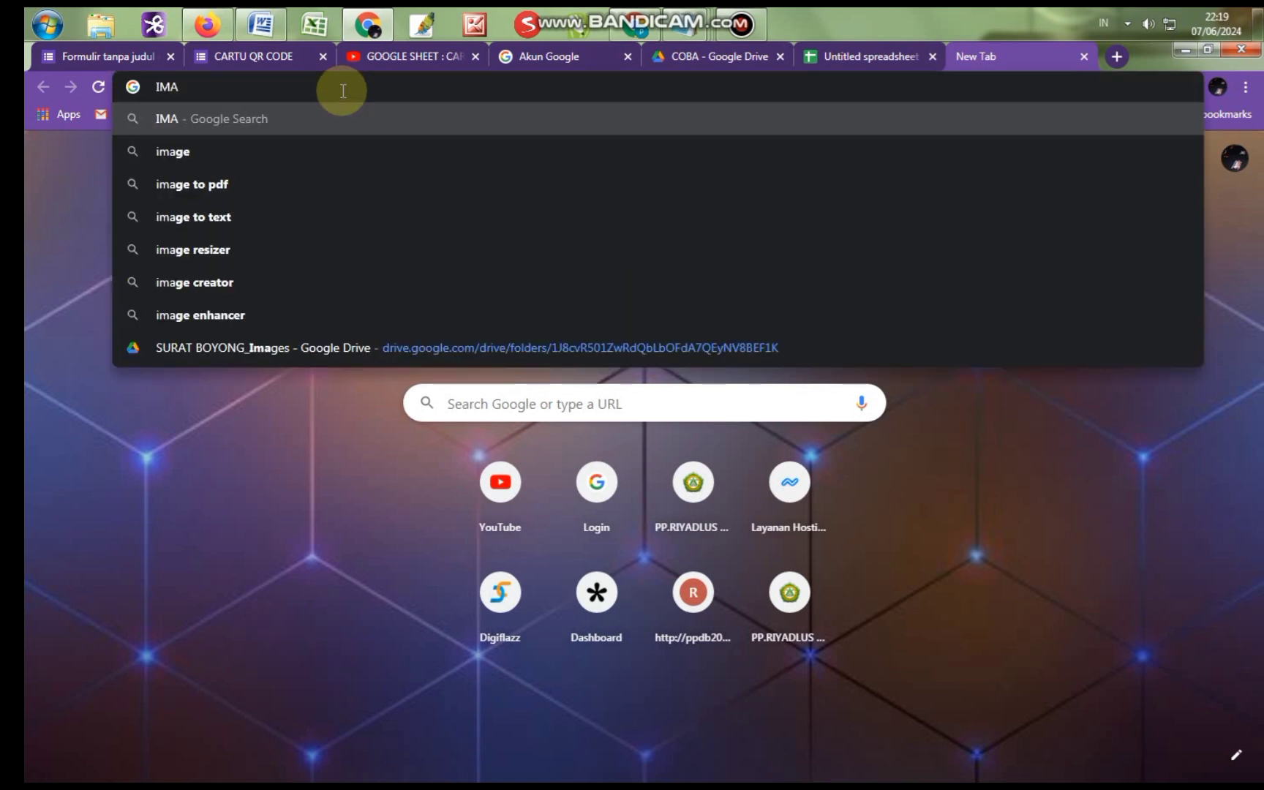
text(GE)
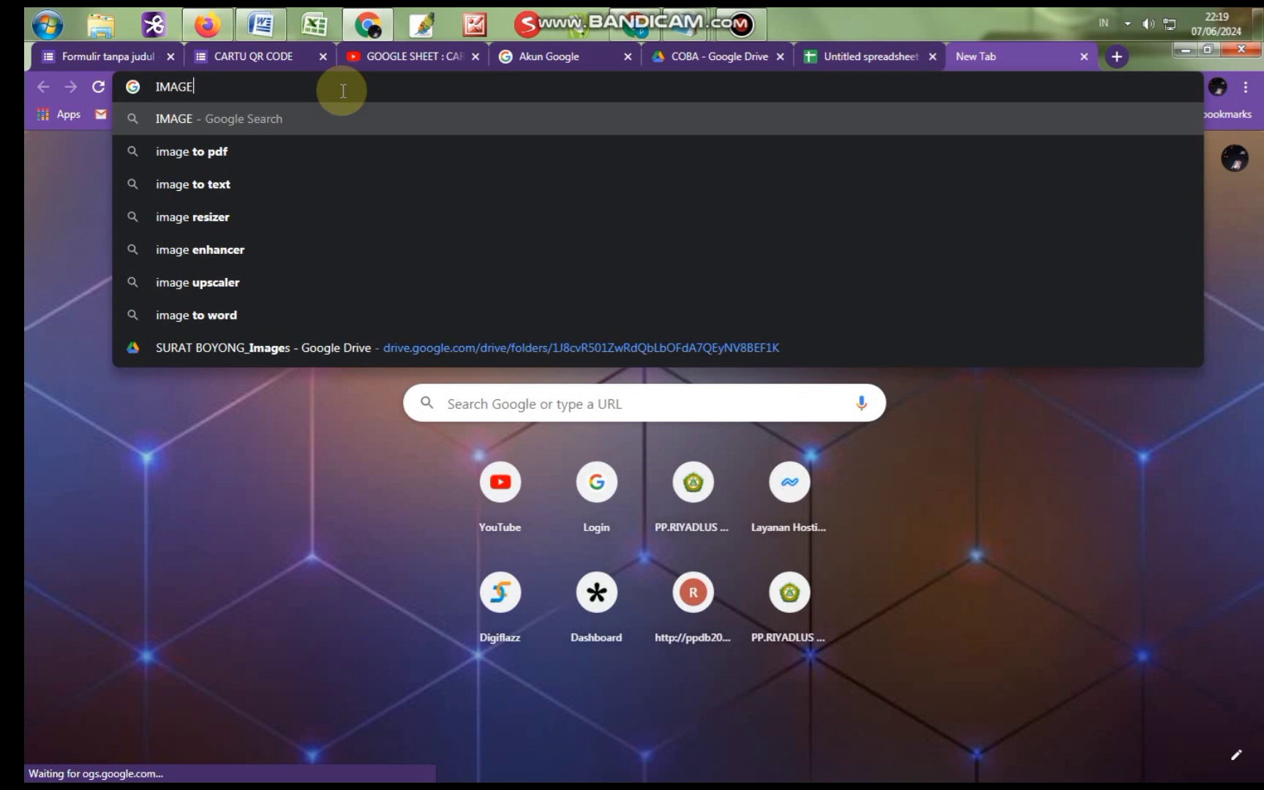
text( C)
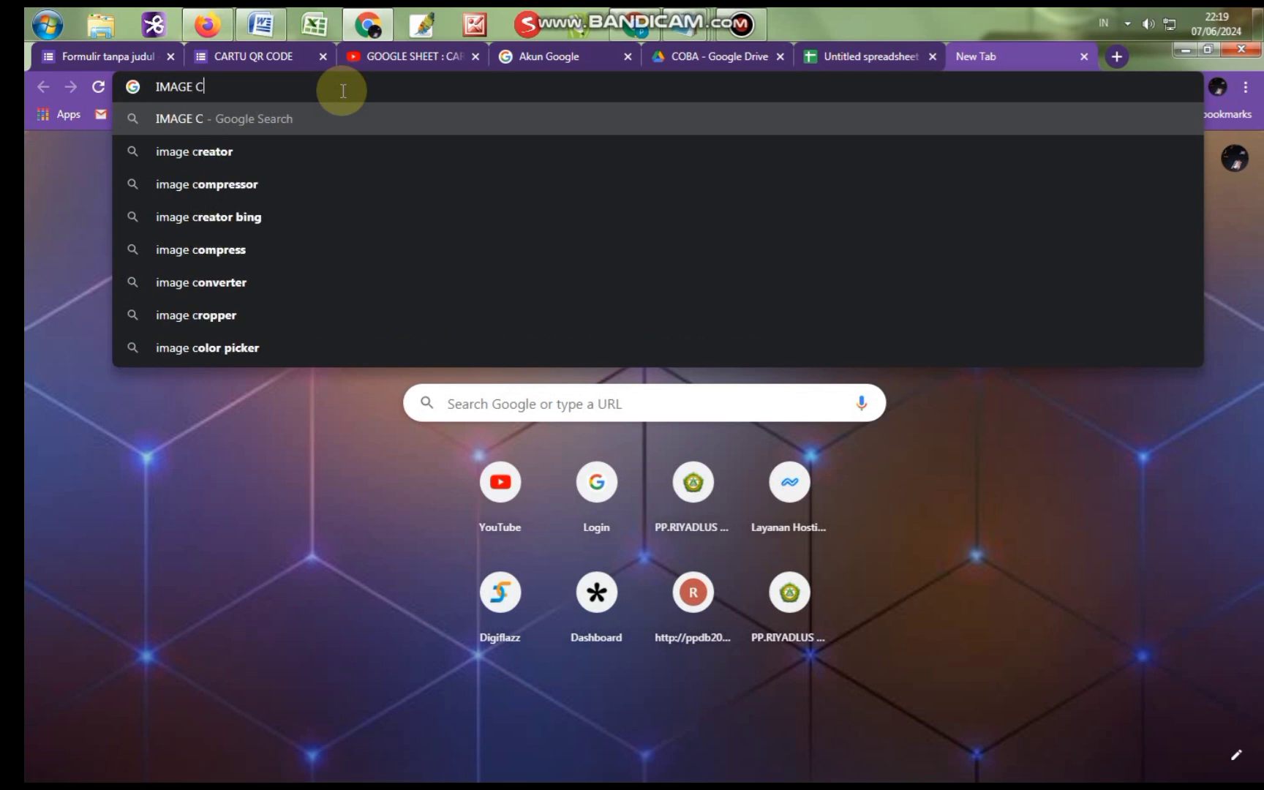
text(HART)
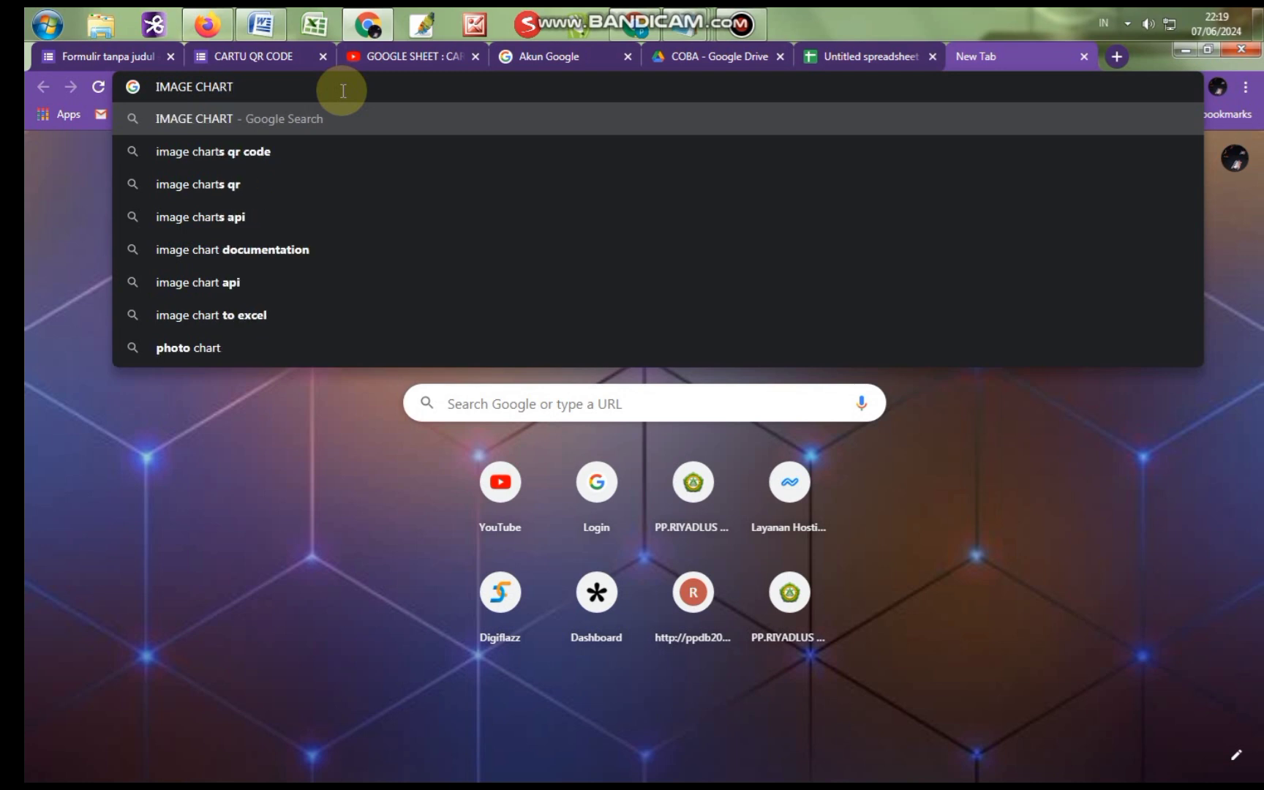
key(Return)
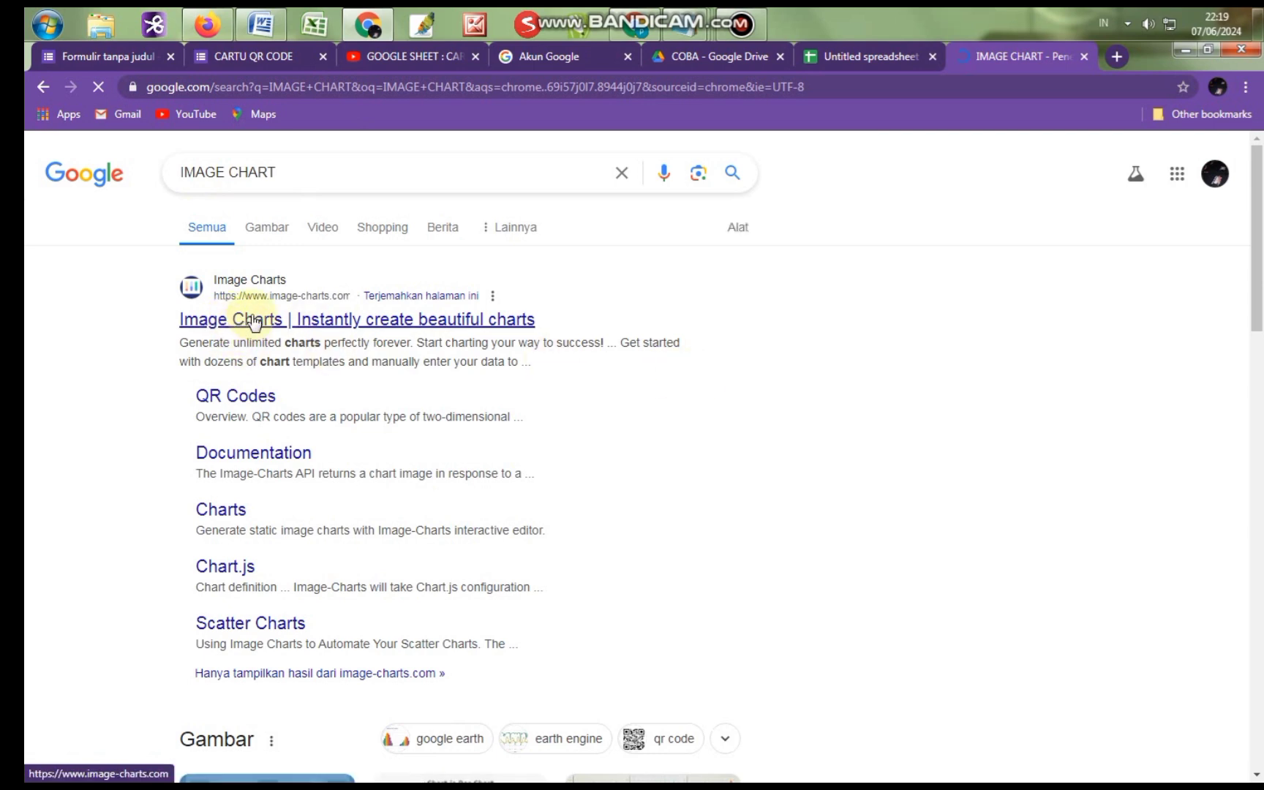
Open the Image Charts website from the search results, proceeding past the browser's privacy warning
click(258, 327)
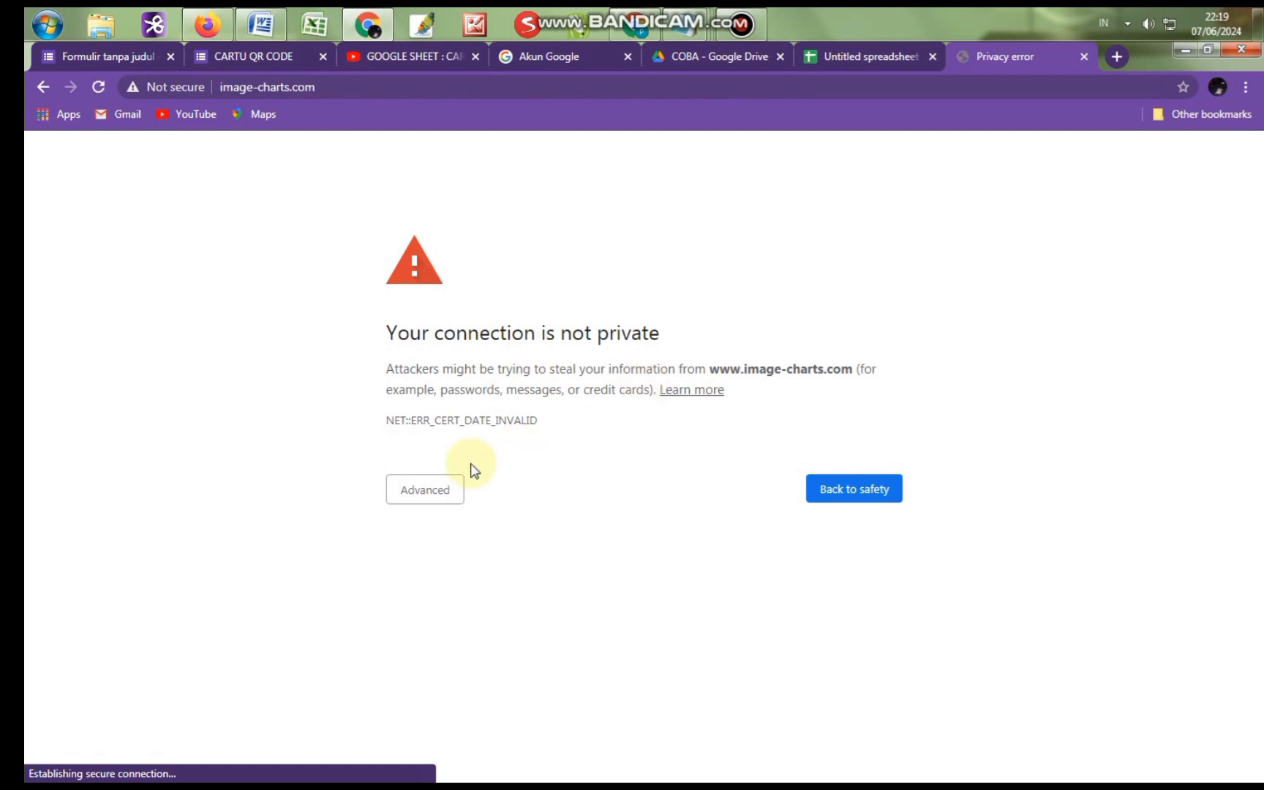
click(428, 494)
click(451, 623)
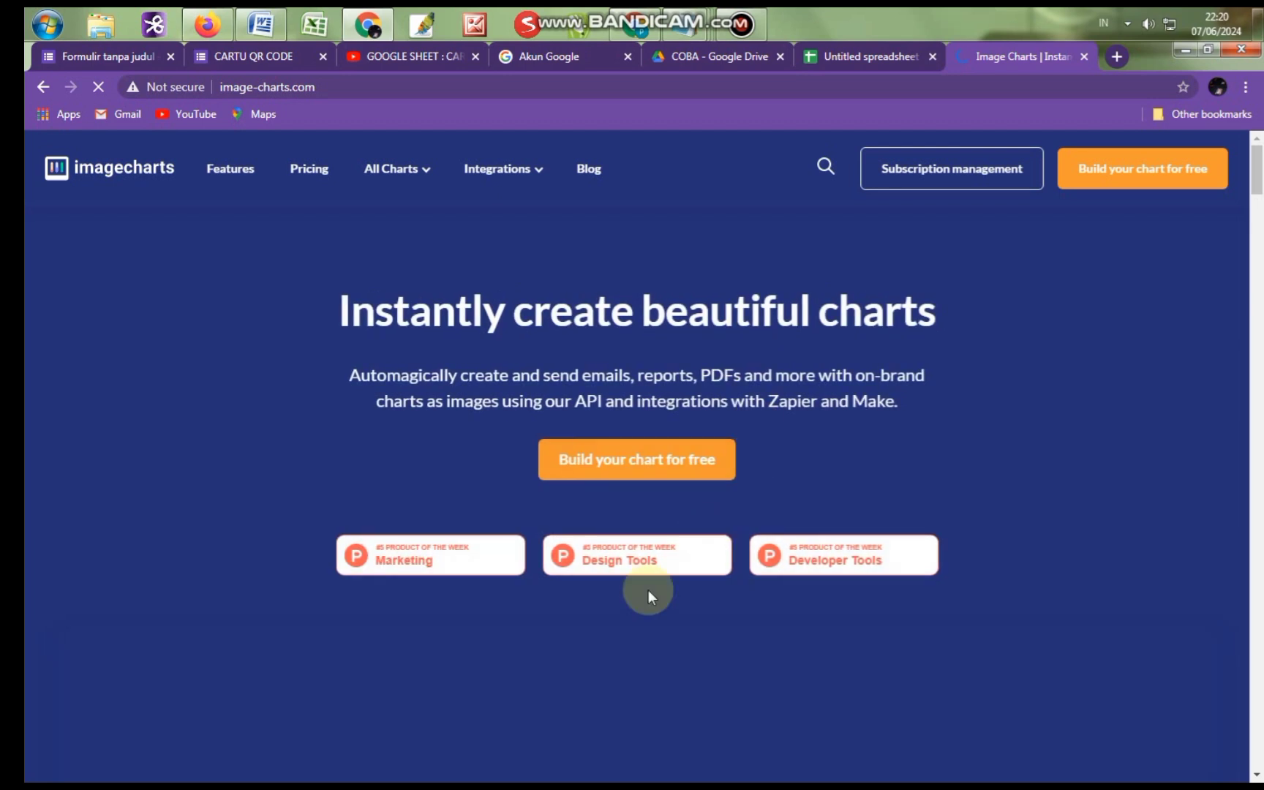
Open the QR Codes generator documentation on the Image Charts site, proceeding past the privacy warning
click(415, 181)
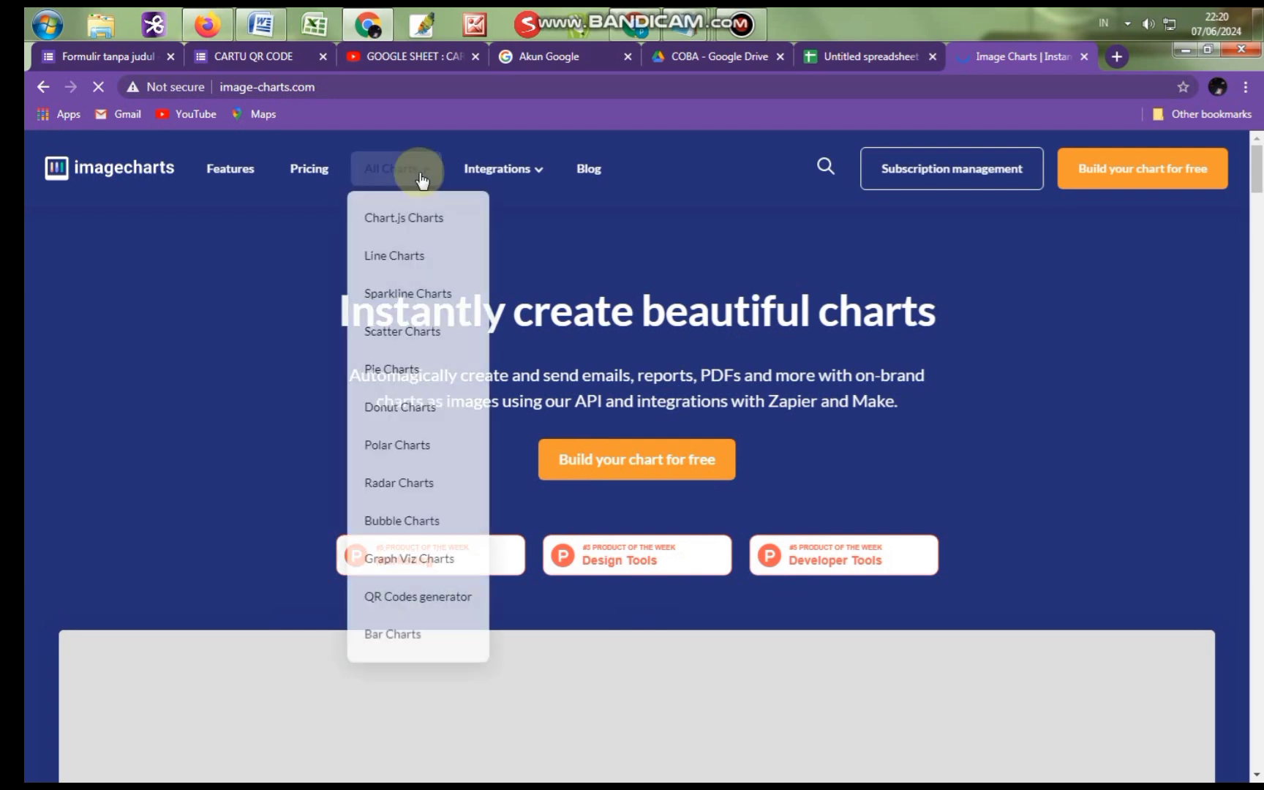
click(413, 599)
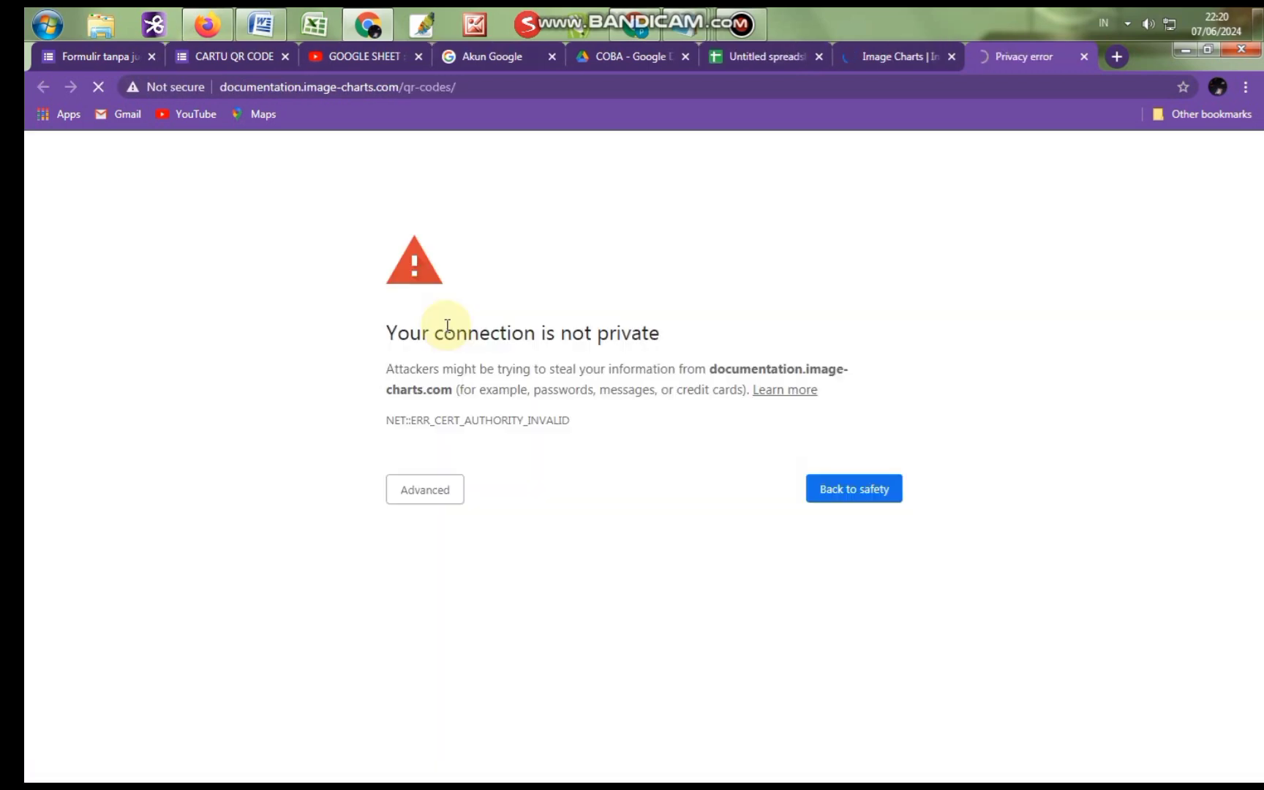
click(406, 495)
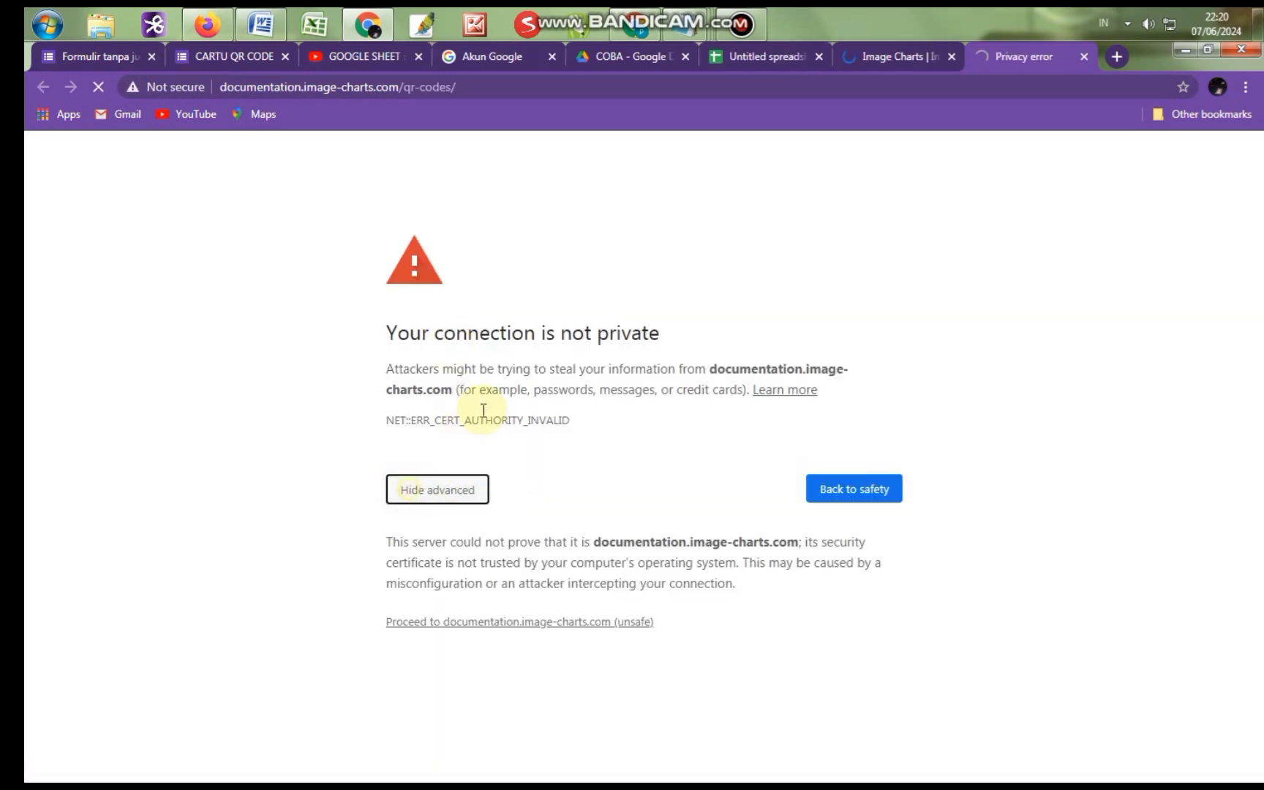
click(468, 622)
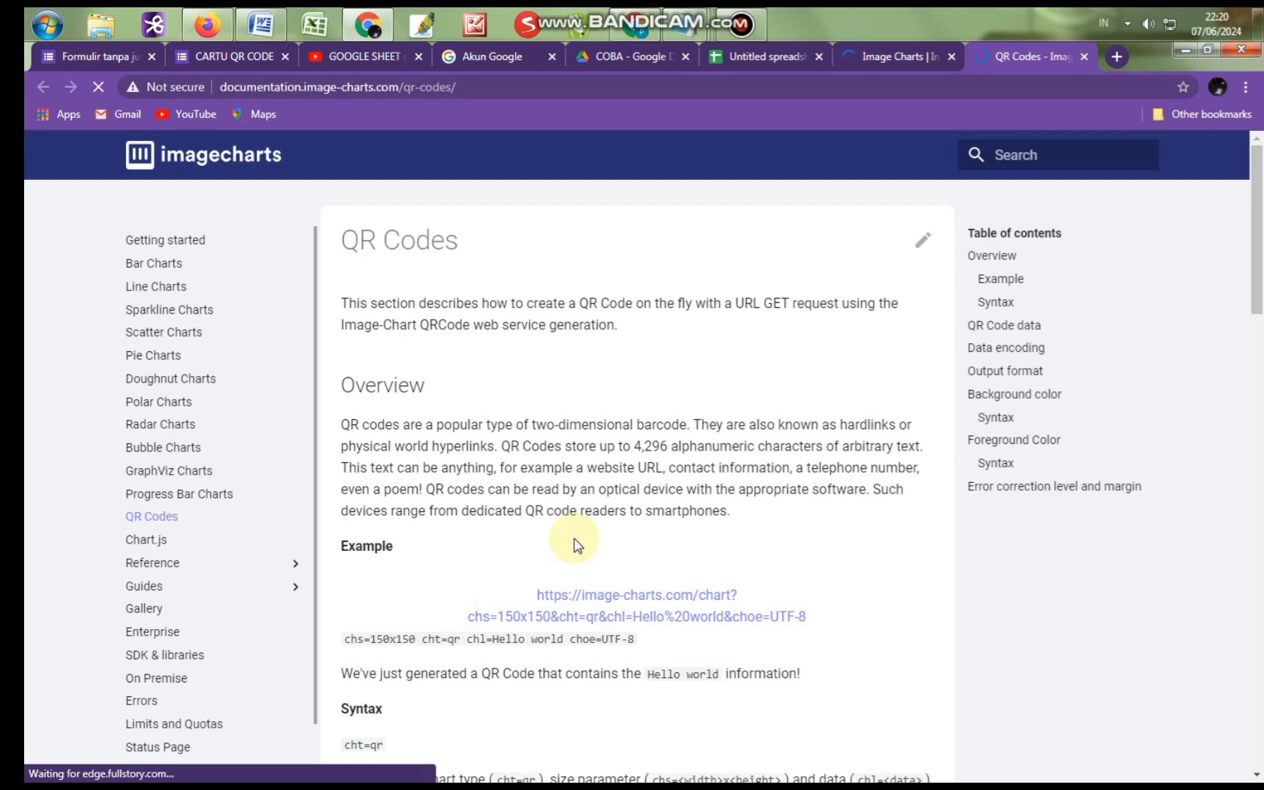
scroll(640, 563, down, 1)
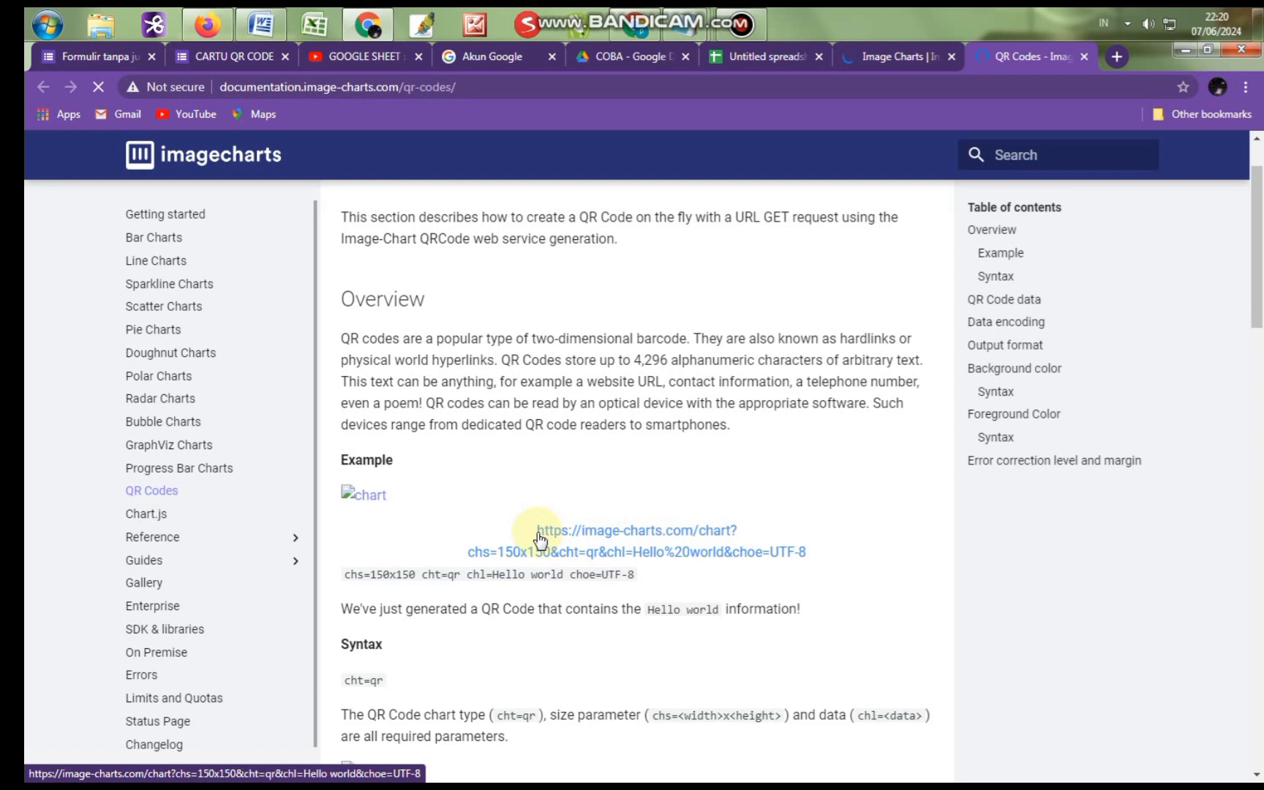
drag(542, 539, 630, 553)
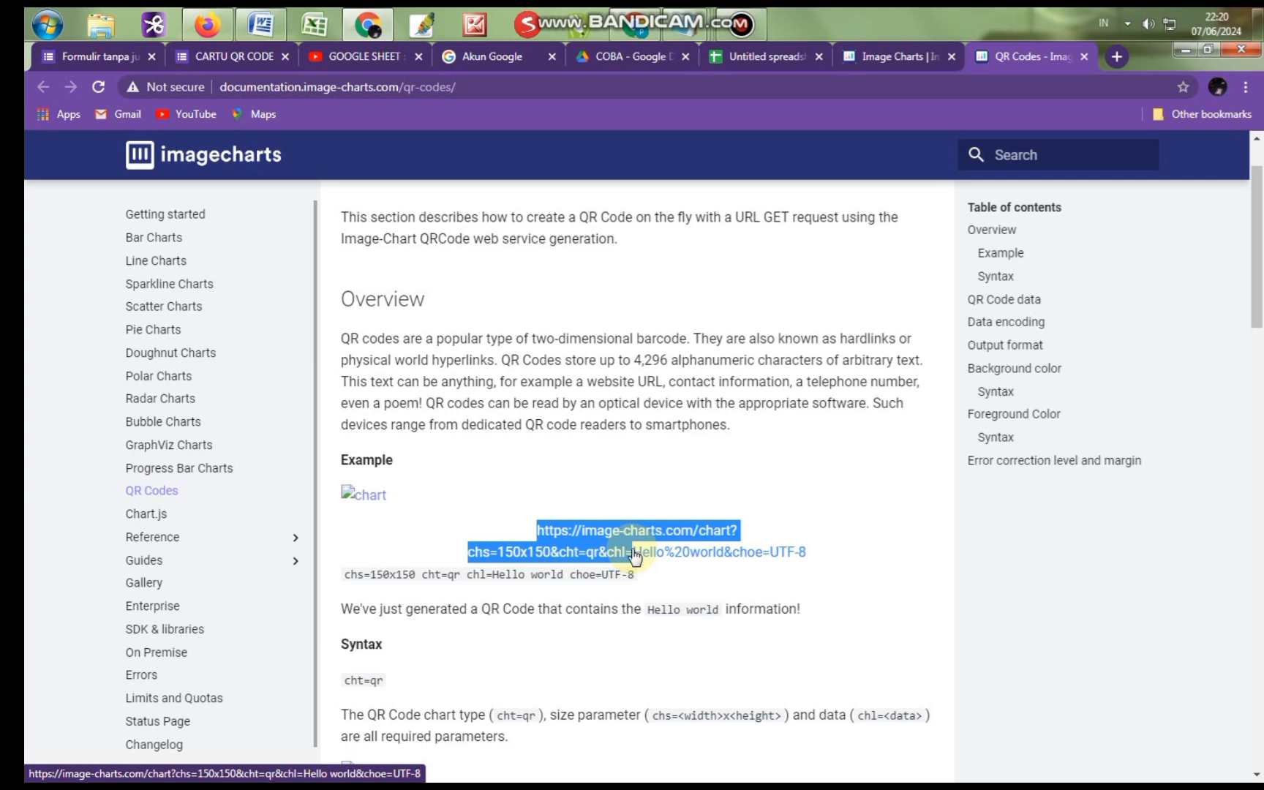
right_click(592, 542)
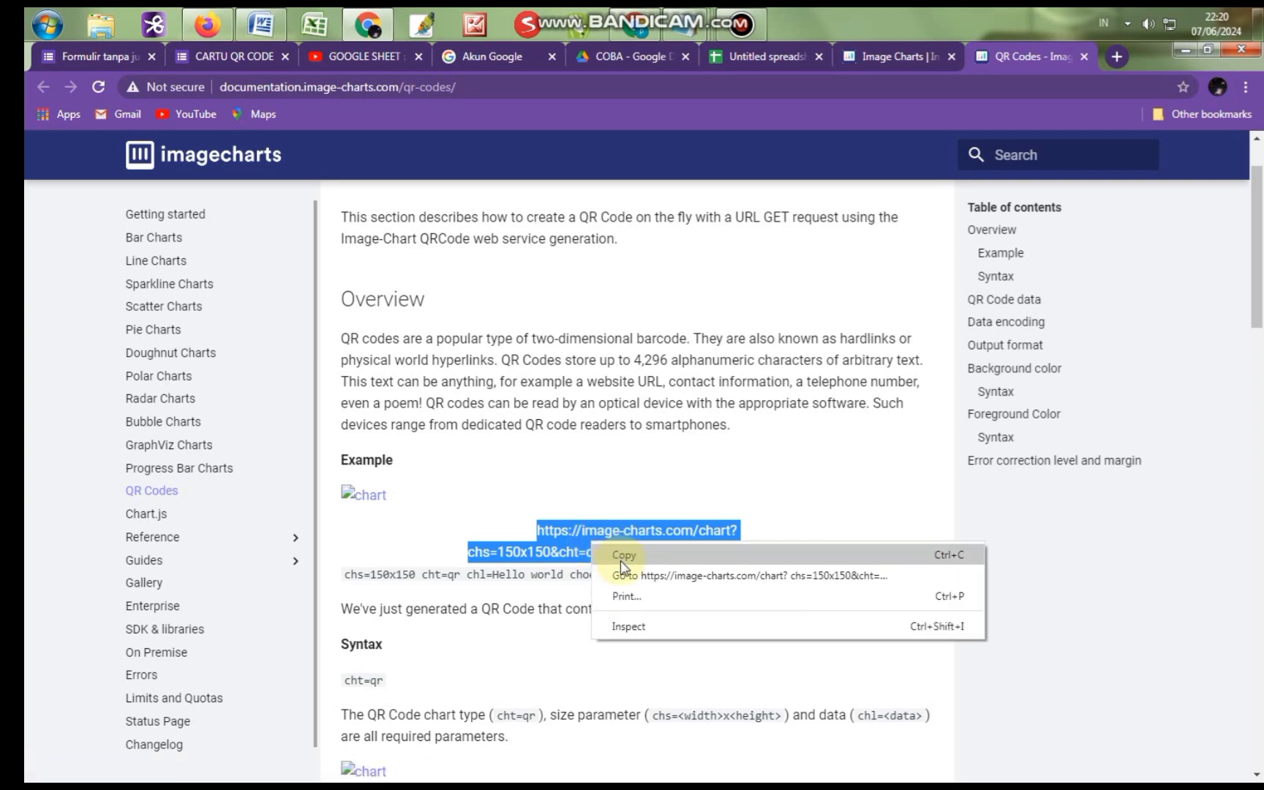
click(621, 555)
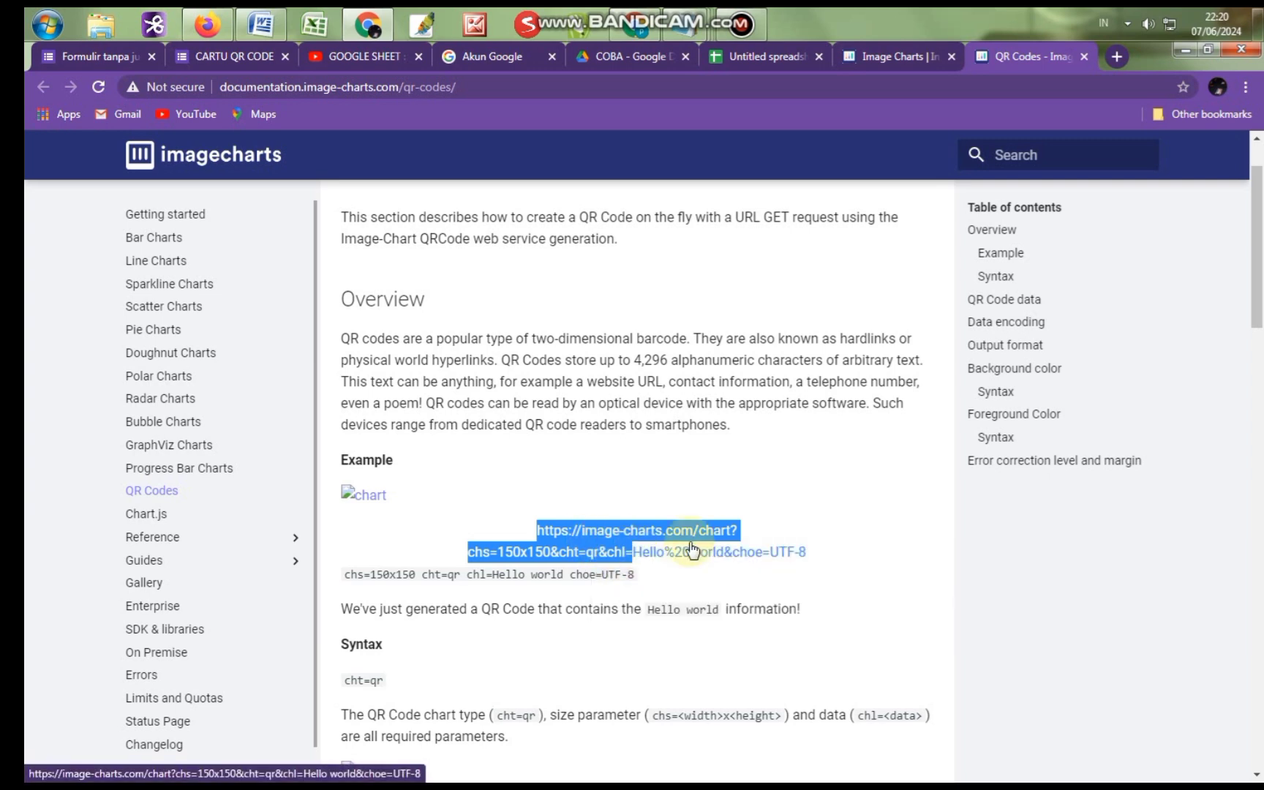
Paste the copied URL into a new Notepad document and join its two lines into one
click(697, 29)
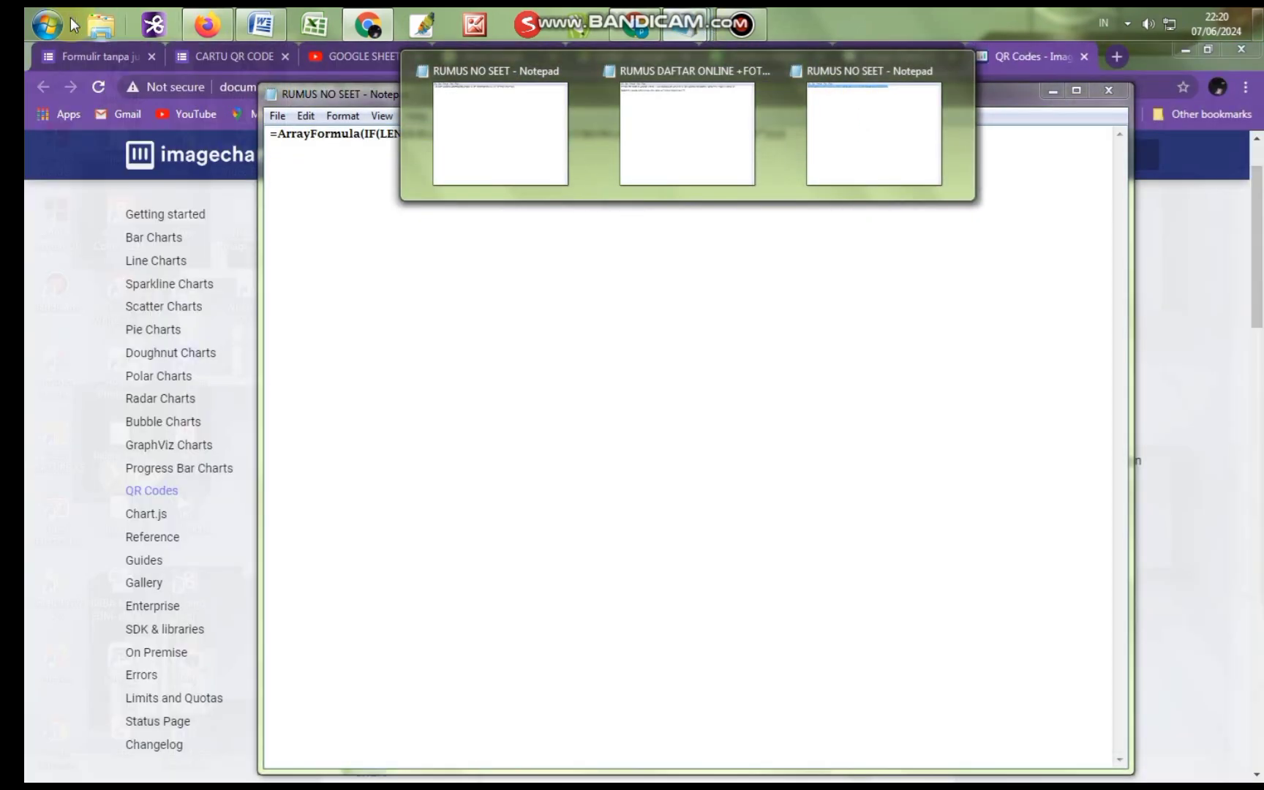
click(48, 24)
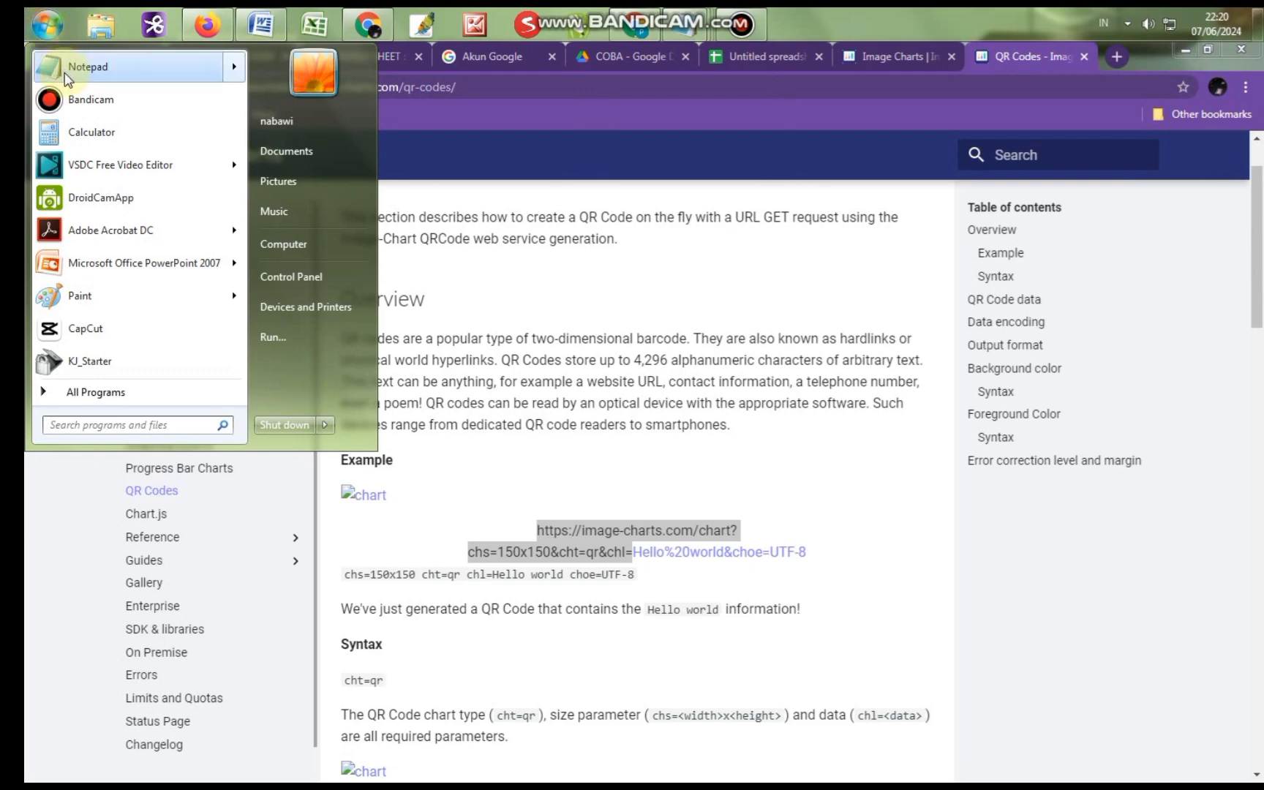
click(82, 66)
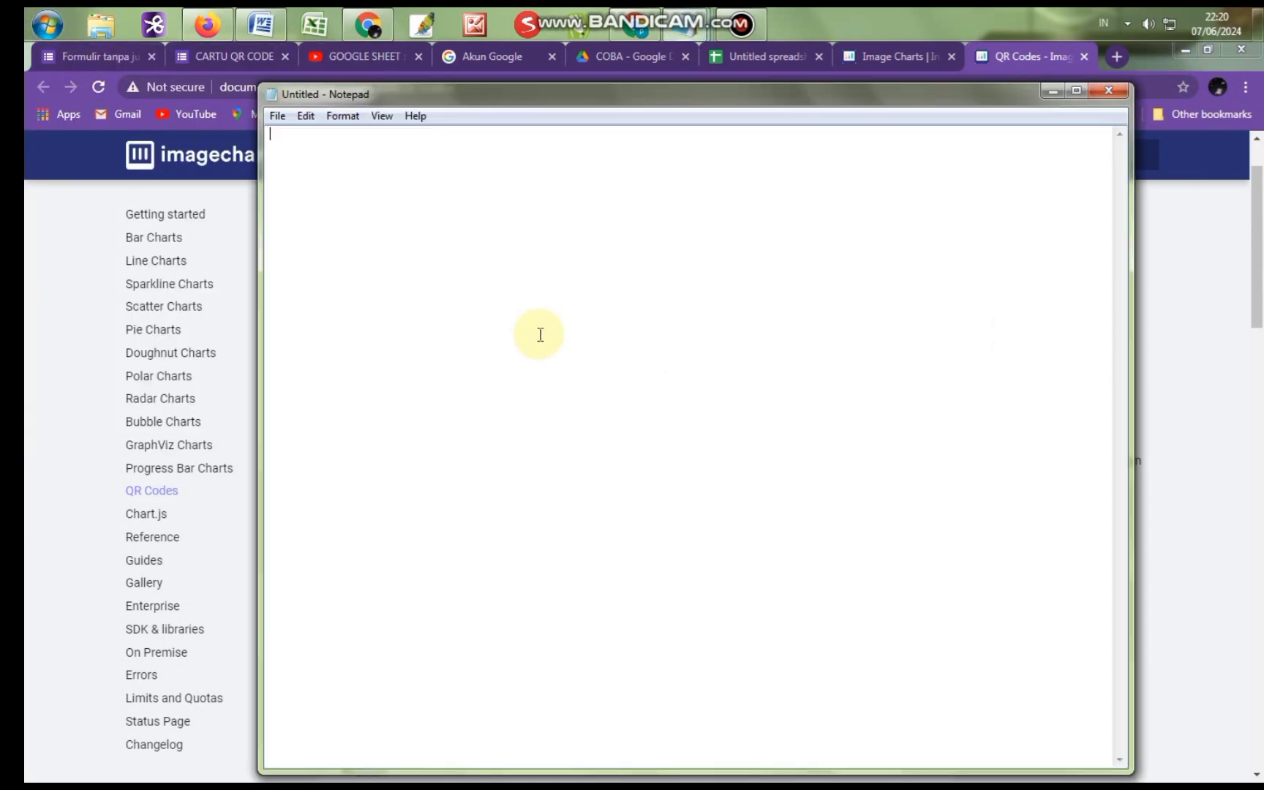
right_click(345, 143)
click(386, 217)
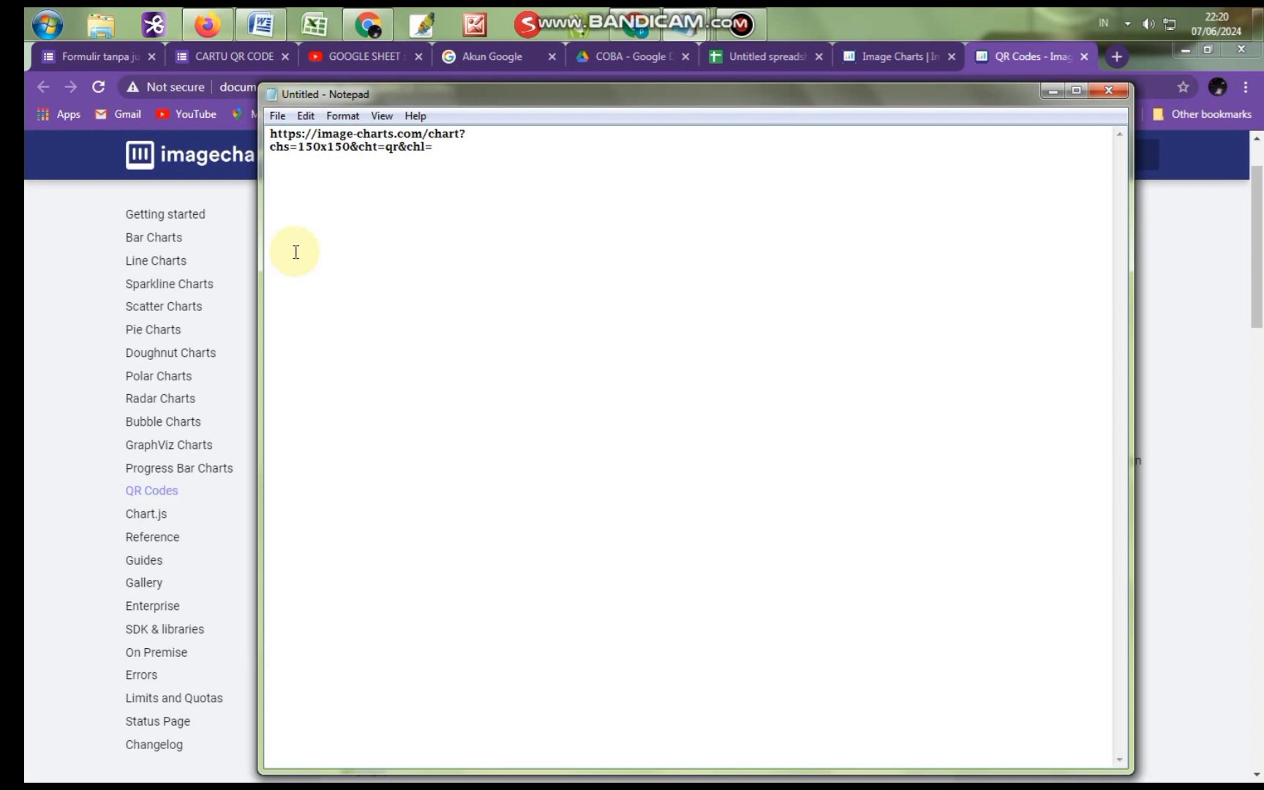
key(BackSpace)
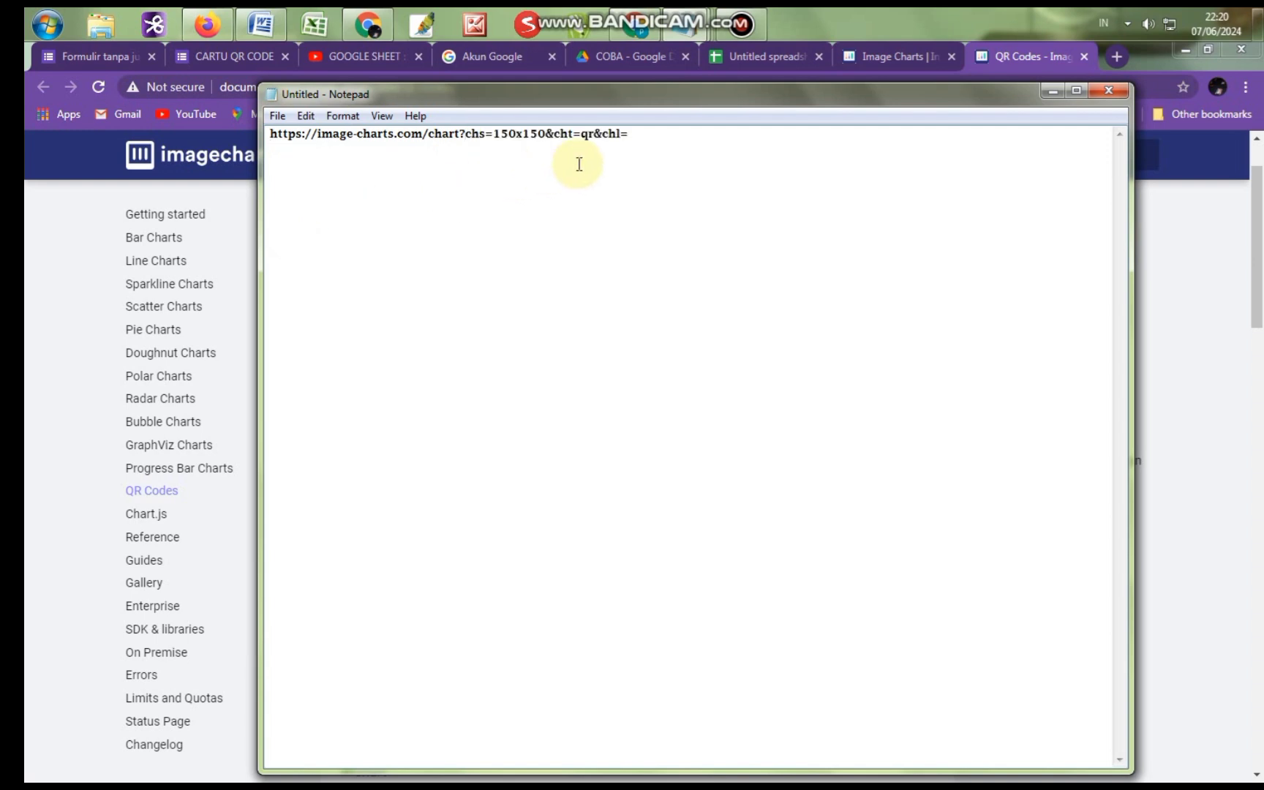
Copy the one-line URL from Notepad and paste it after the opening quotation mark of the IMAGE formula in cell E2 of the spreadsheet
drag(629, 133, 268, 133)
right_click(292, 133)
click(336, 188)
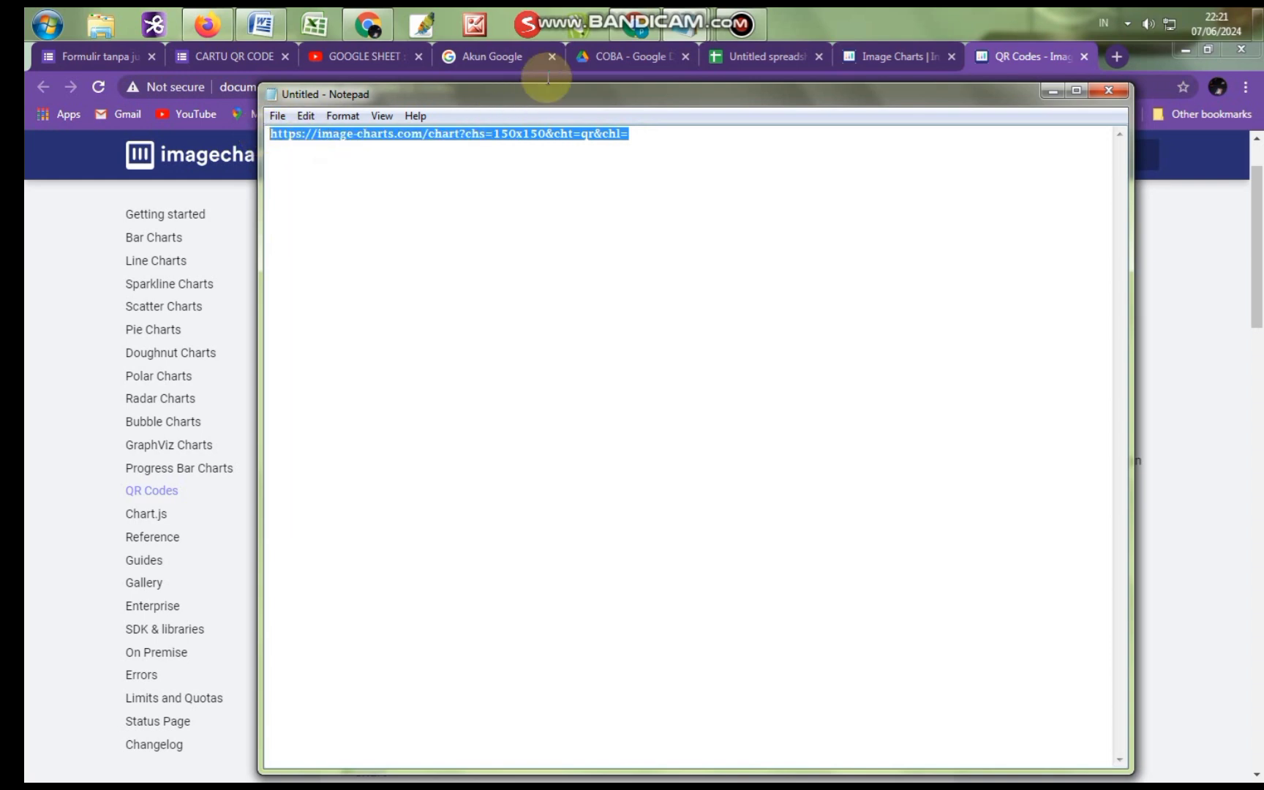
click(362, 29)
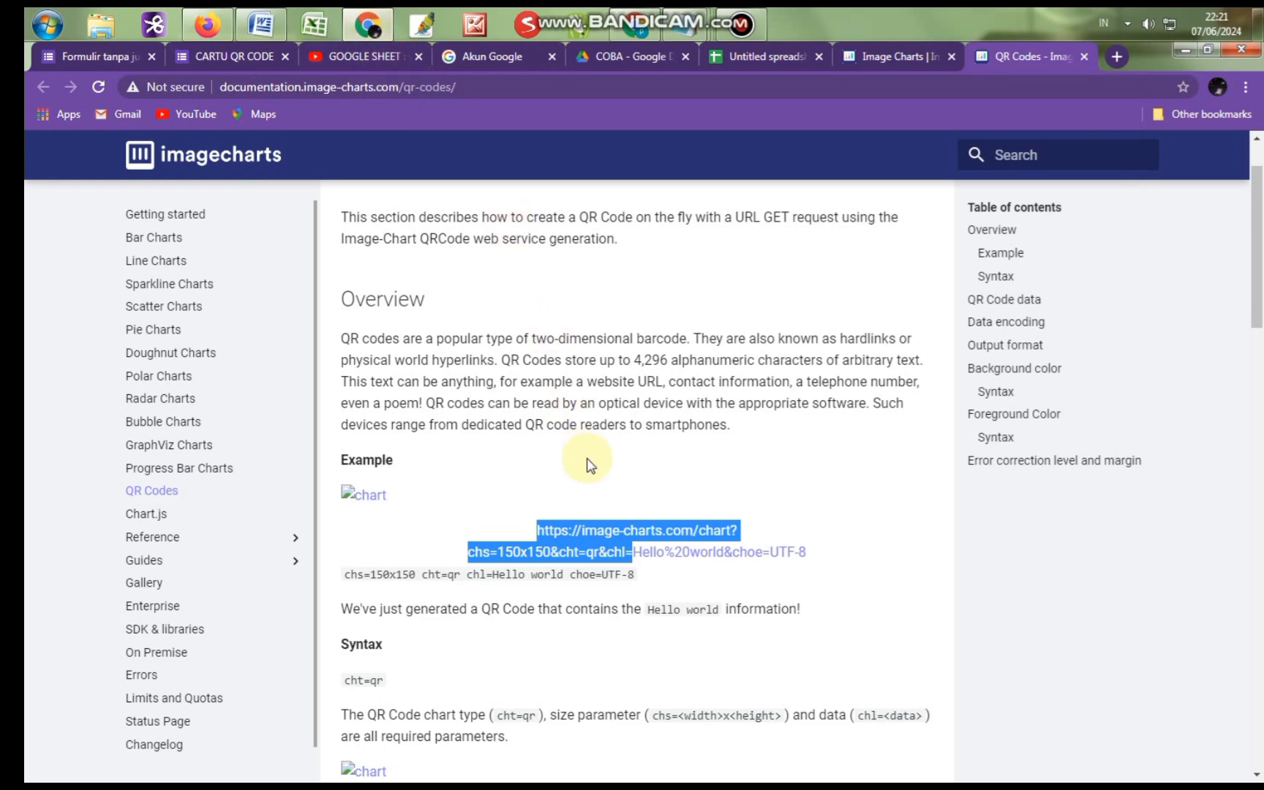
click(795, 55)
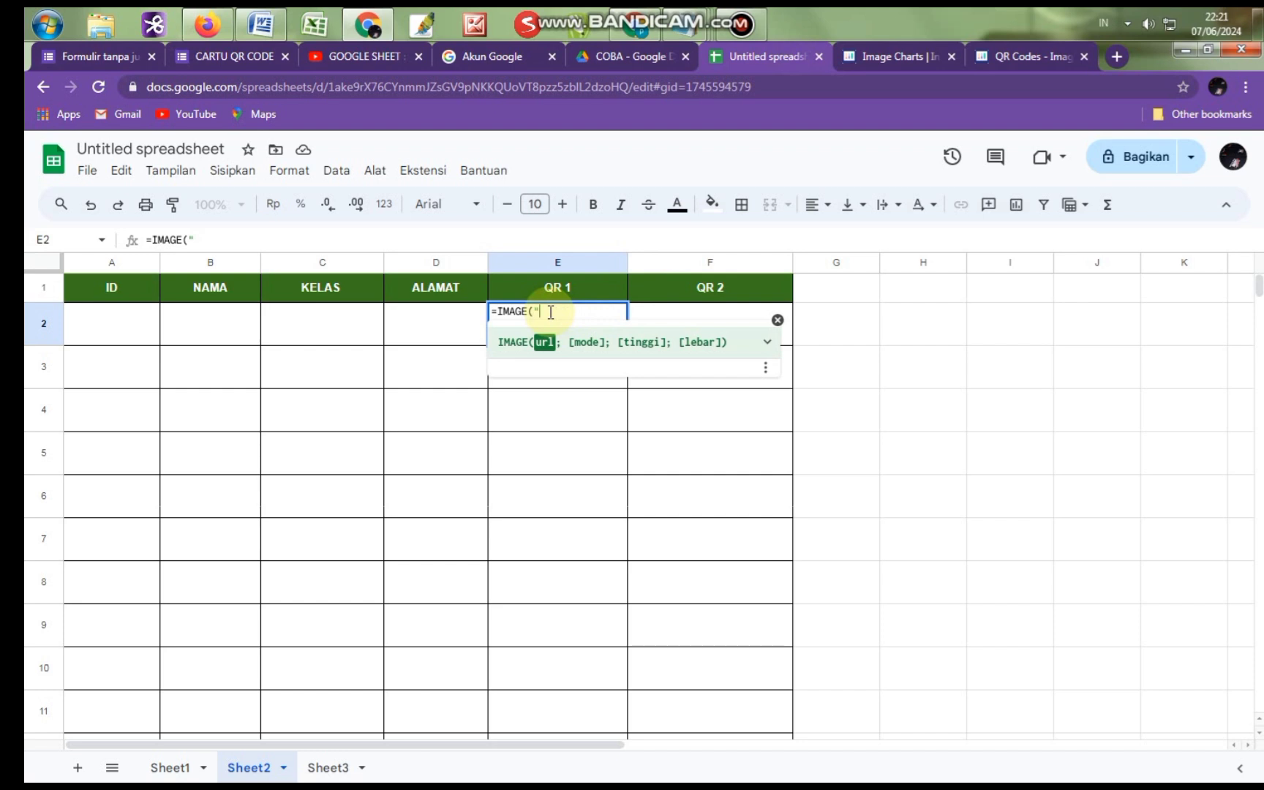
key(ctrl+v)
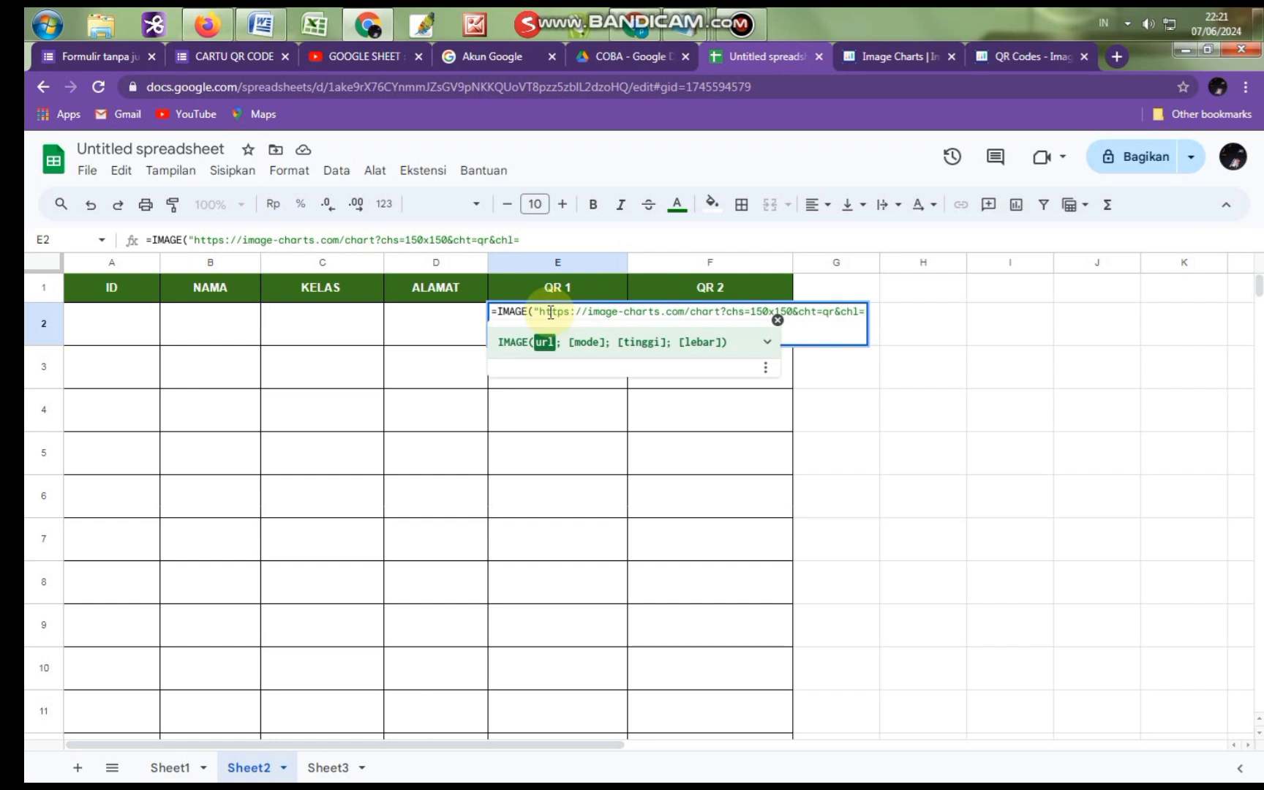
Complete the QR 1 formula in E2 by closing the URL's quotation mark and appending &ENCODEURL(A2), then commit it
text("&)
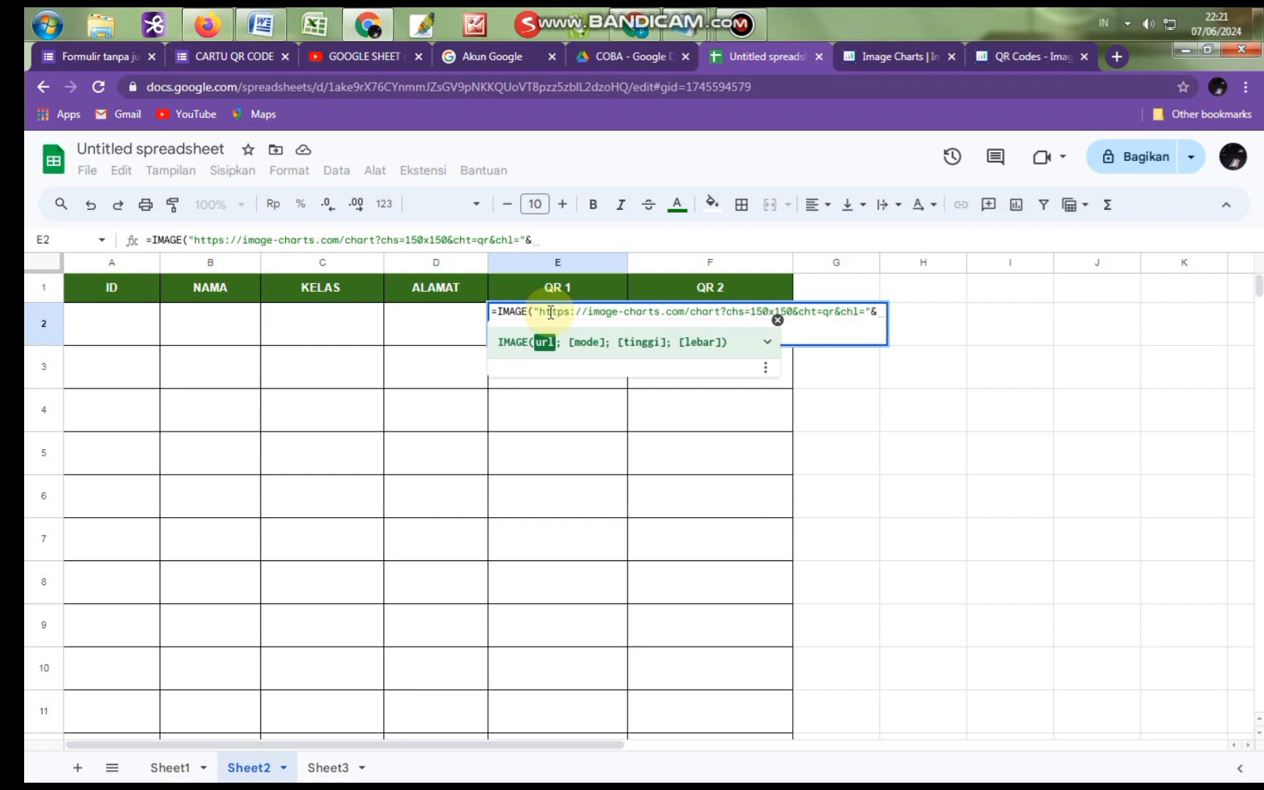
text(E)
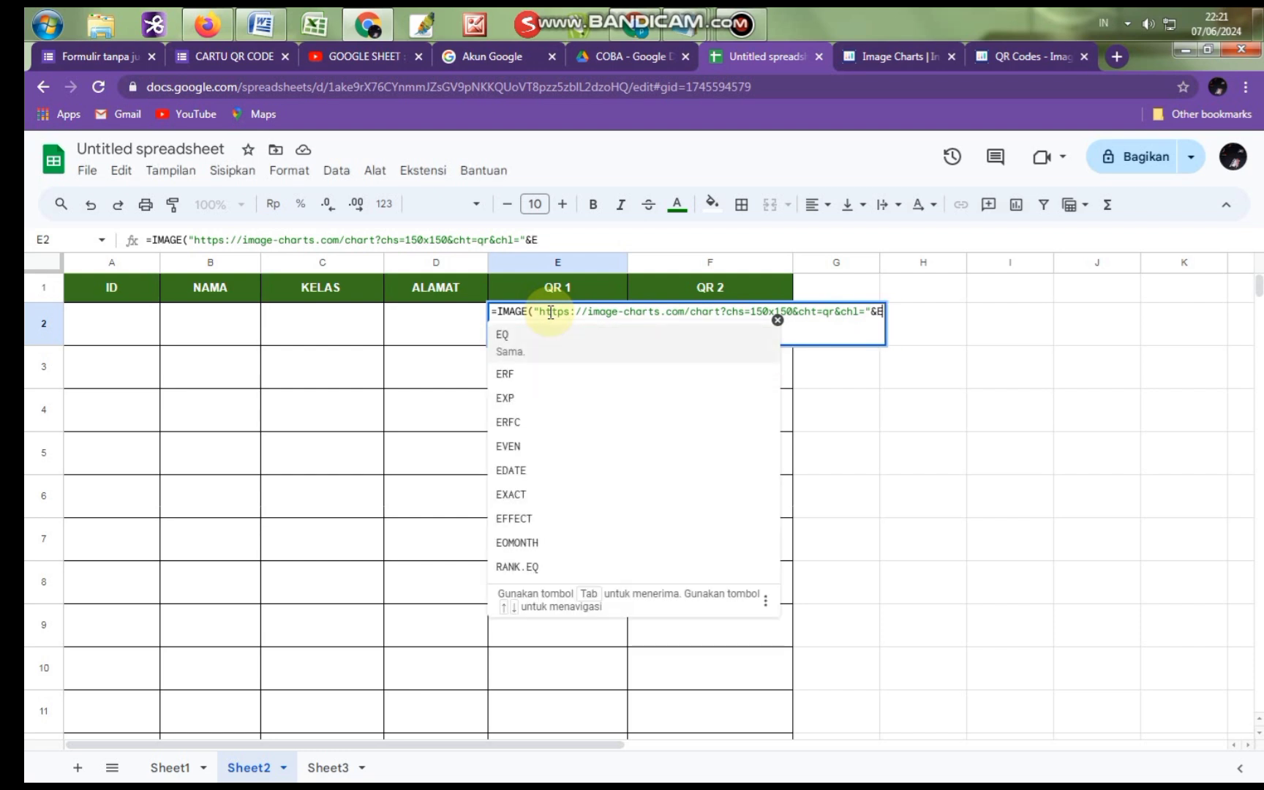
text(NCODE)
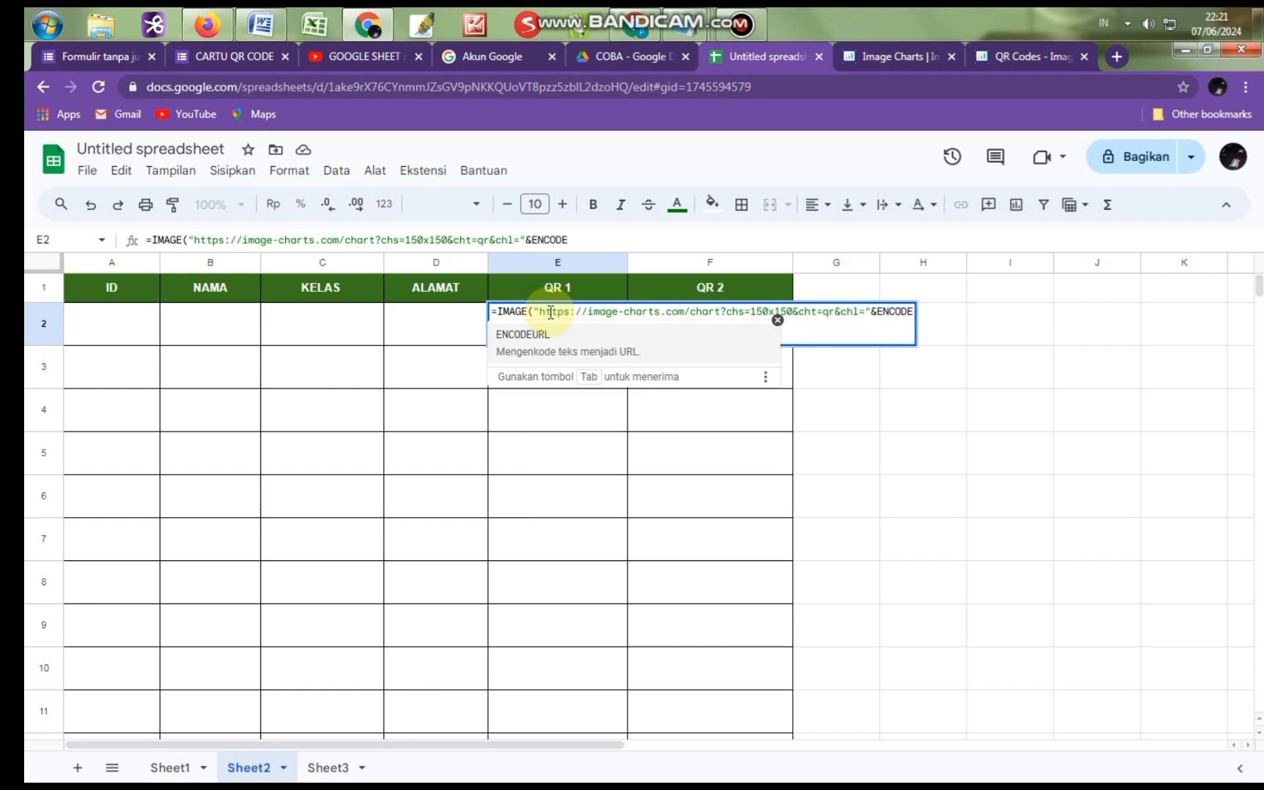
text(URL()
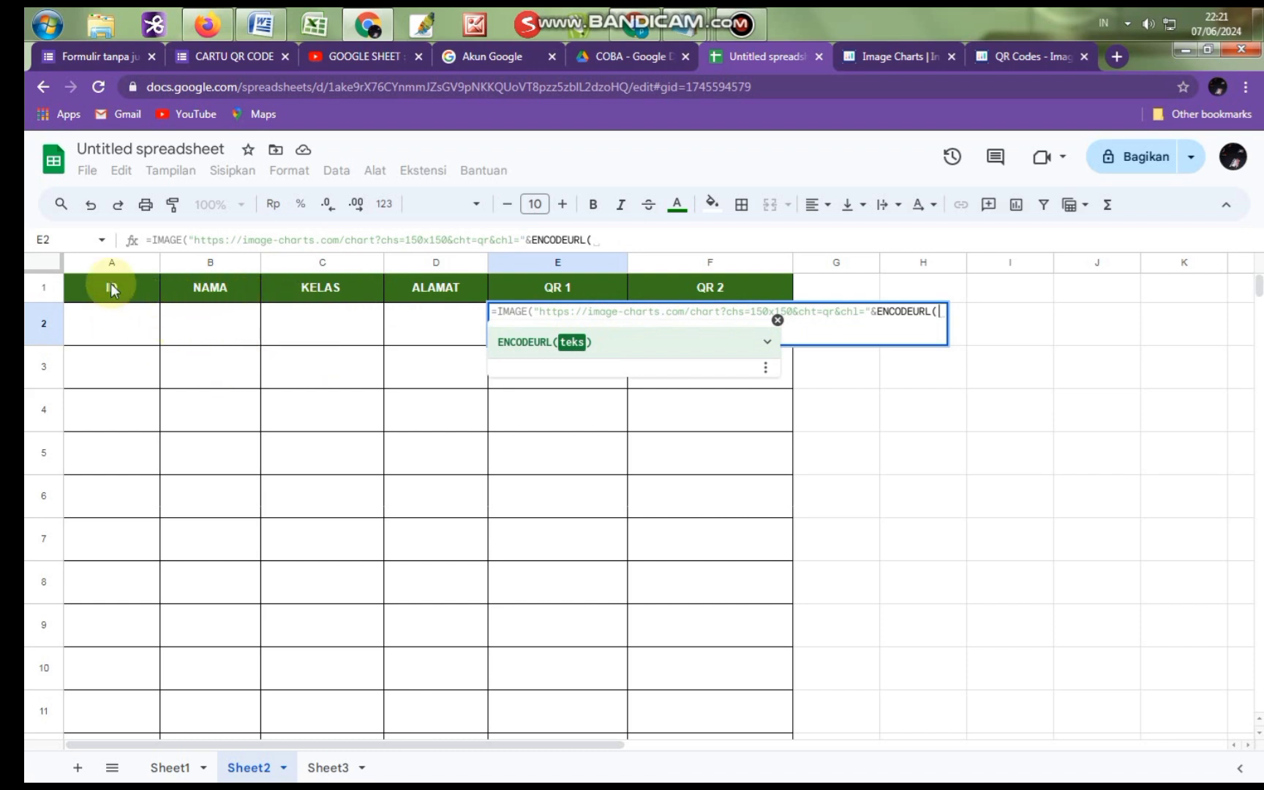
click(114, 331)
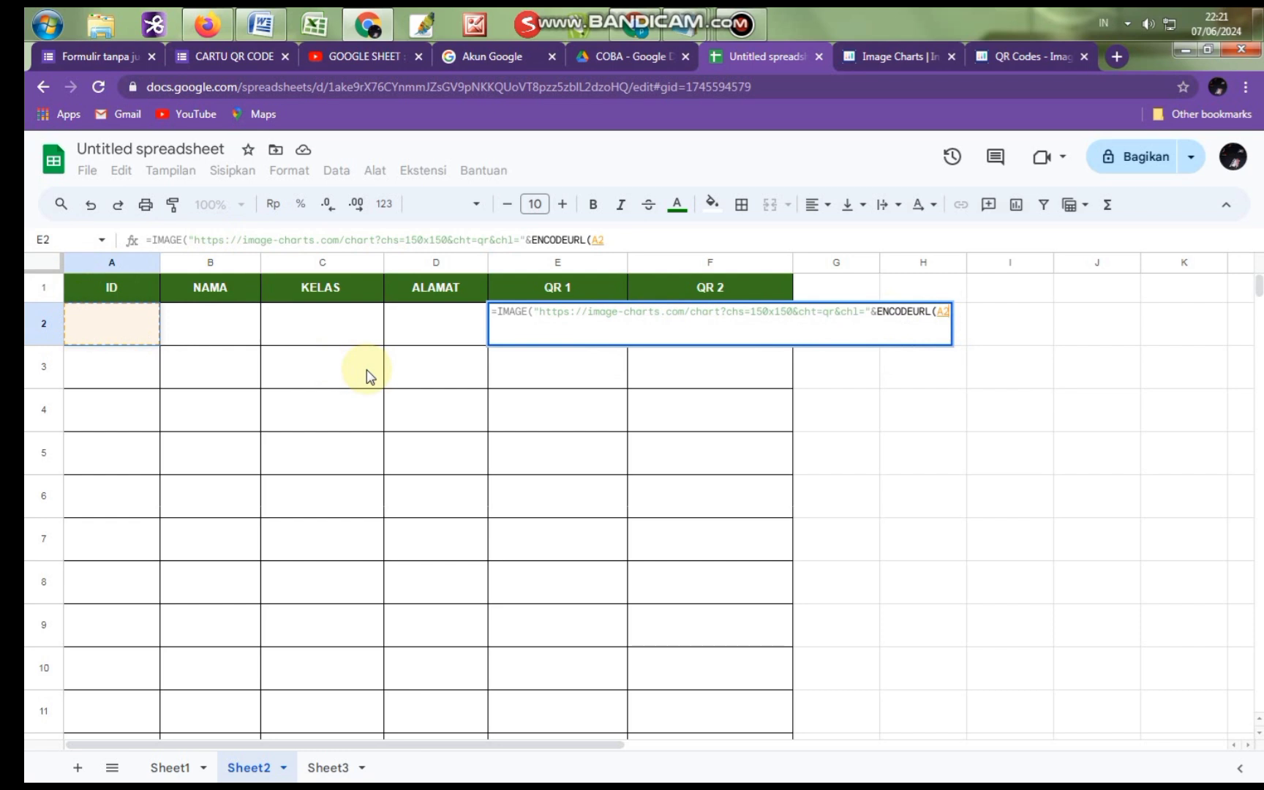
text())
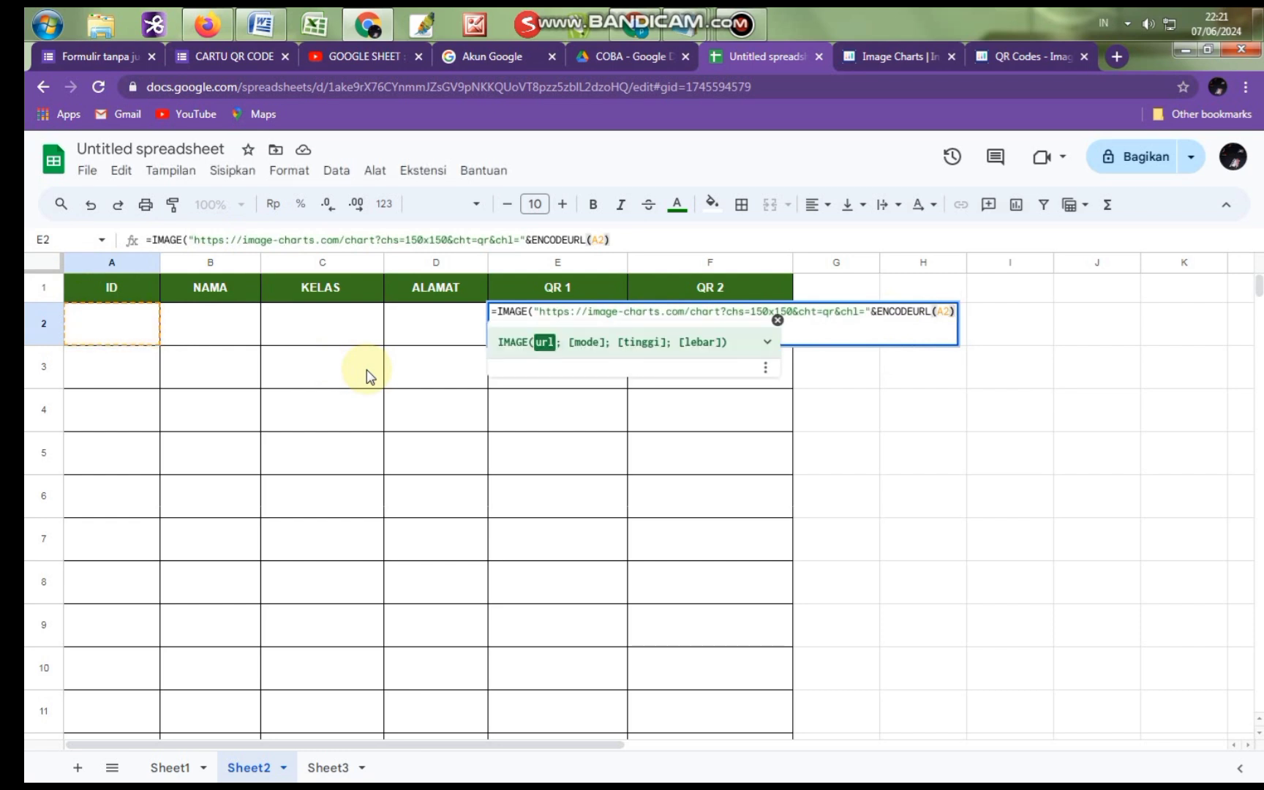
key(Return)
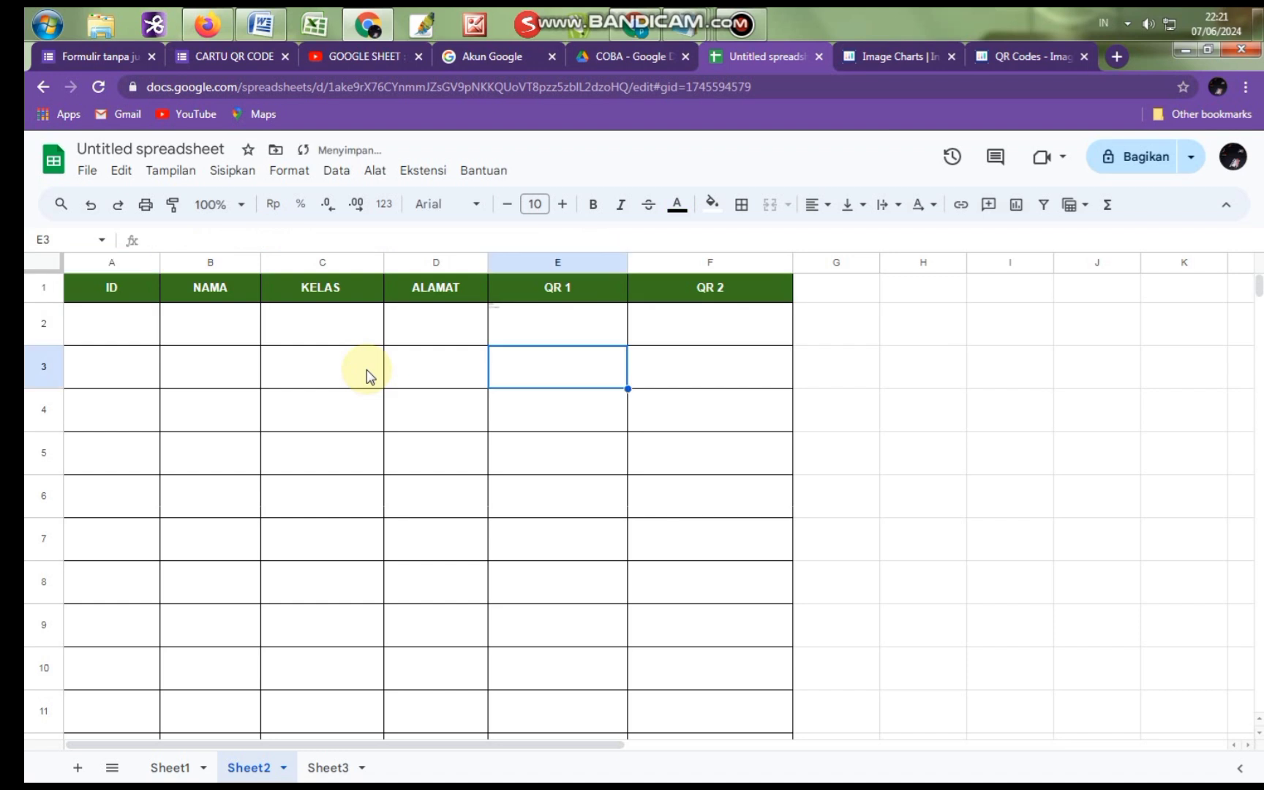
Fill in the ID and NAMA columns for the first two people in rows 2 and 3
click(129, 324)
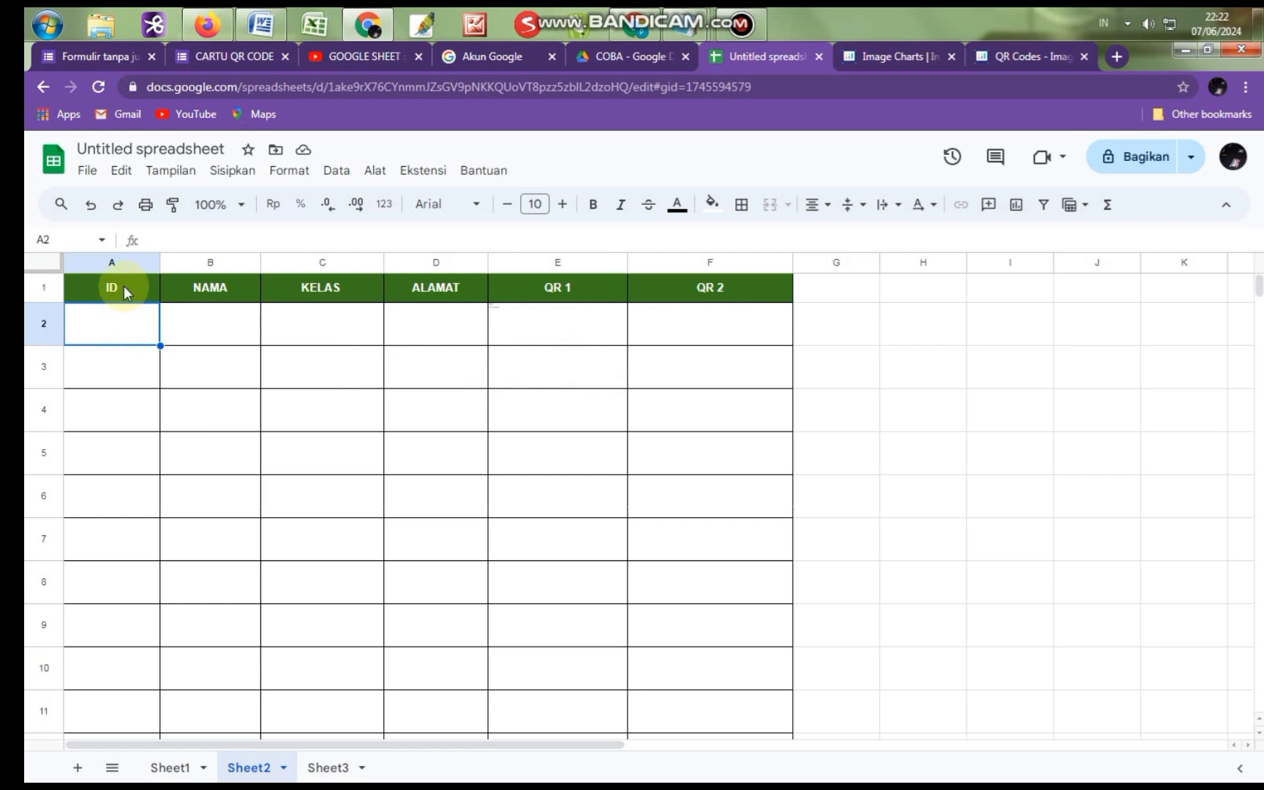
click(124, 286)
click(124, 328)
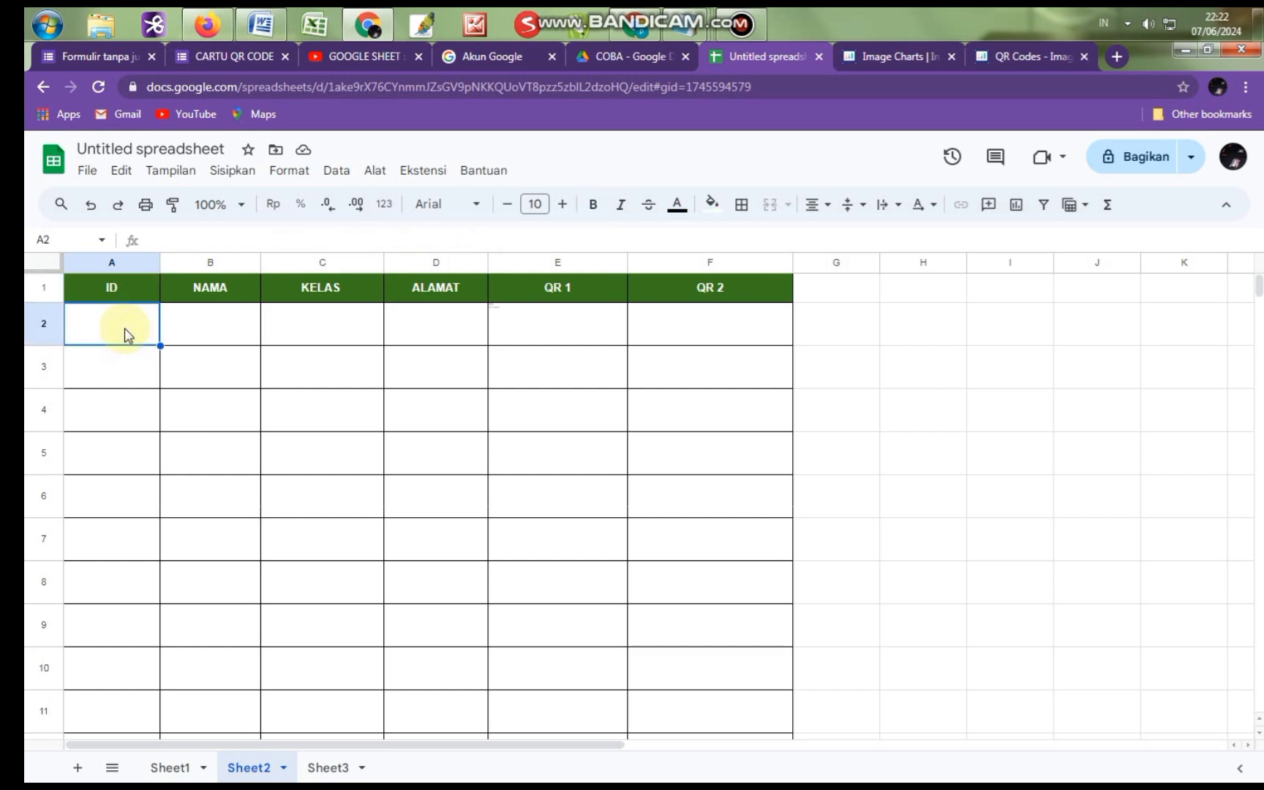
click(214, 330)
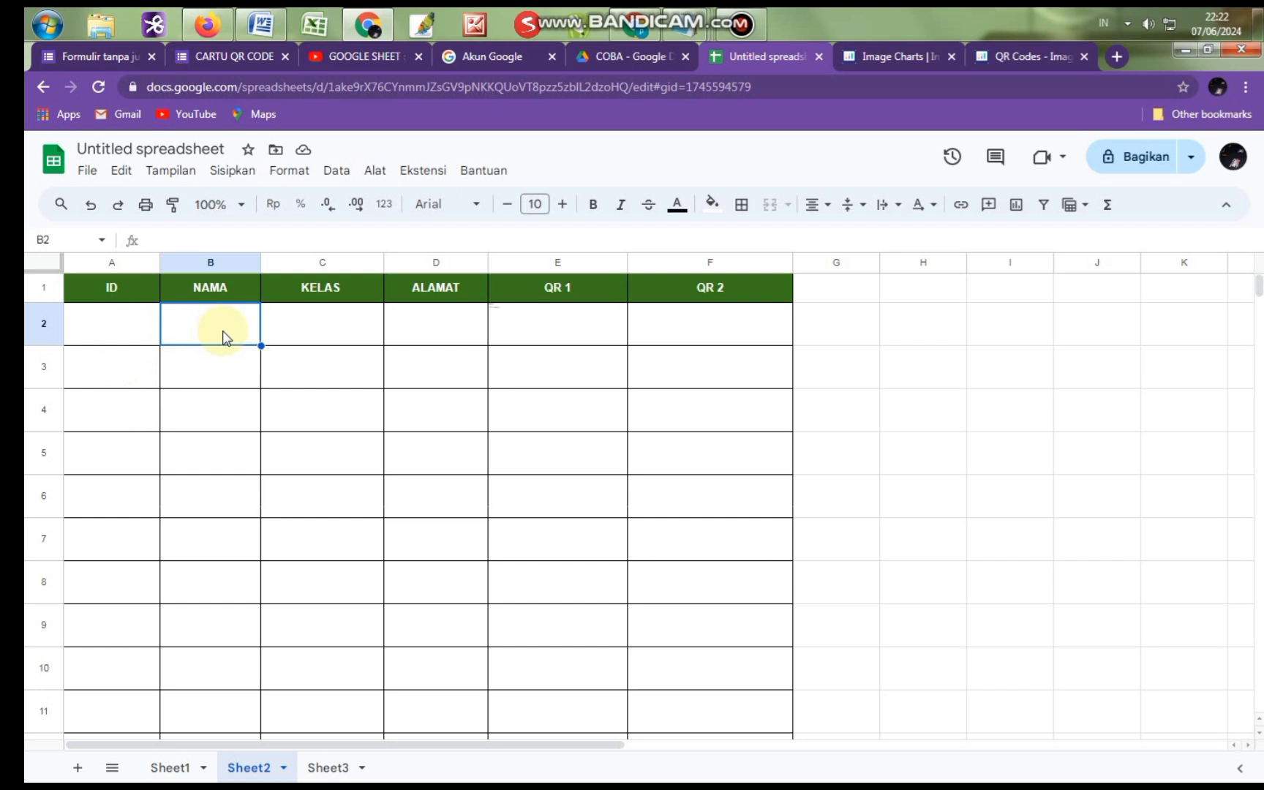
text(HASA)
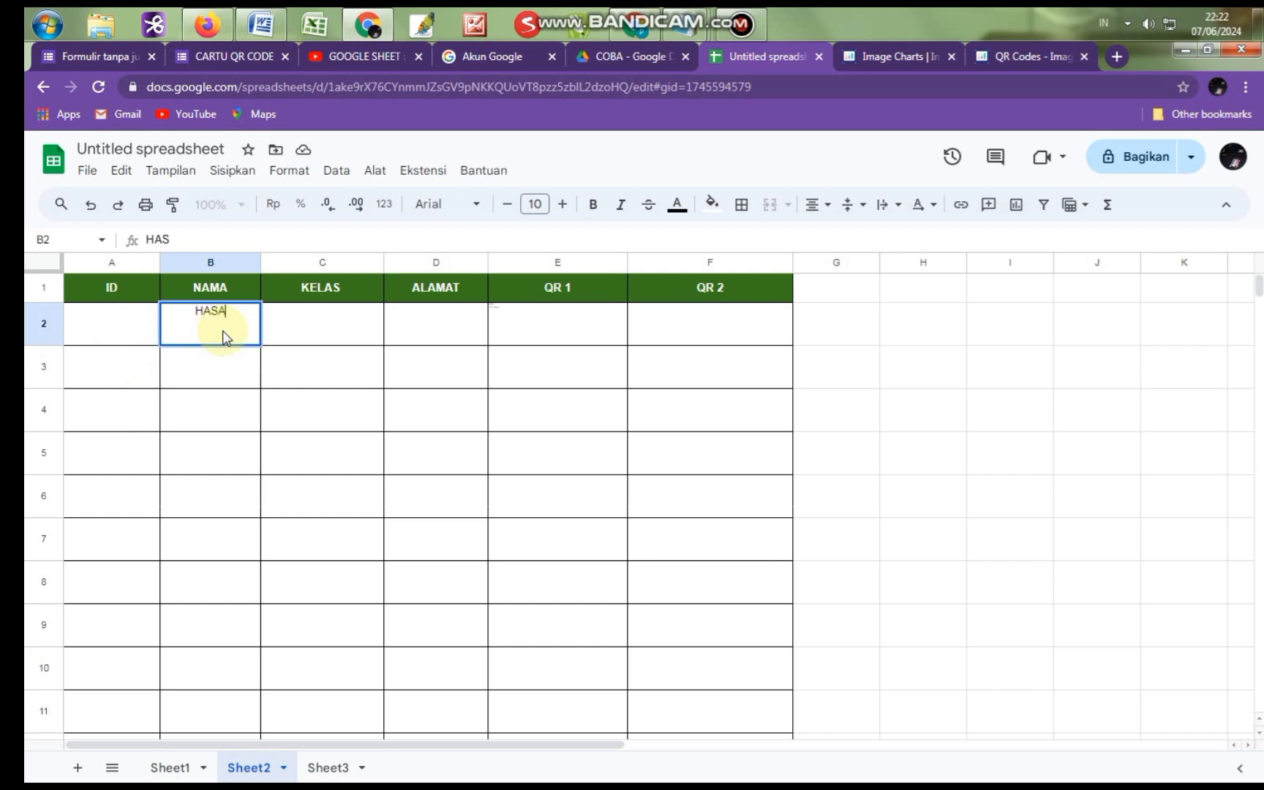
text(NUDDIN)
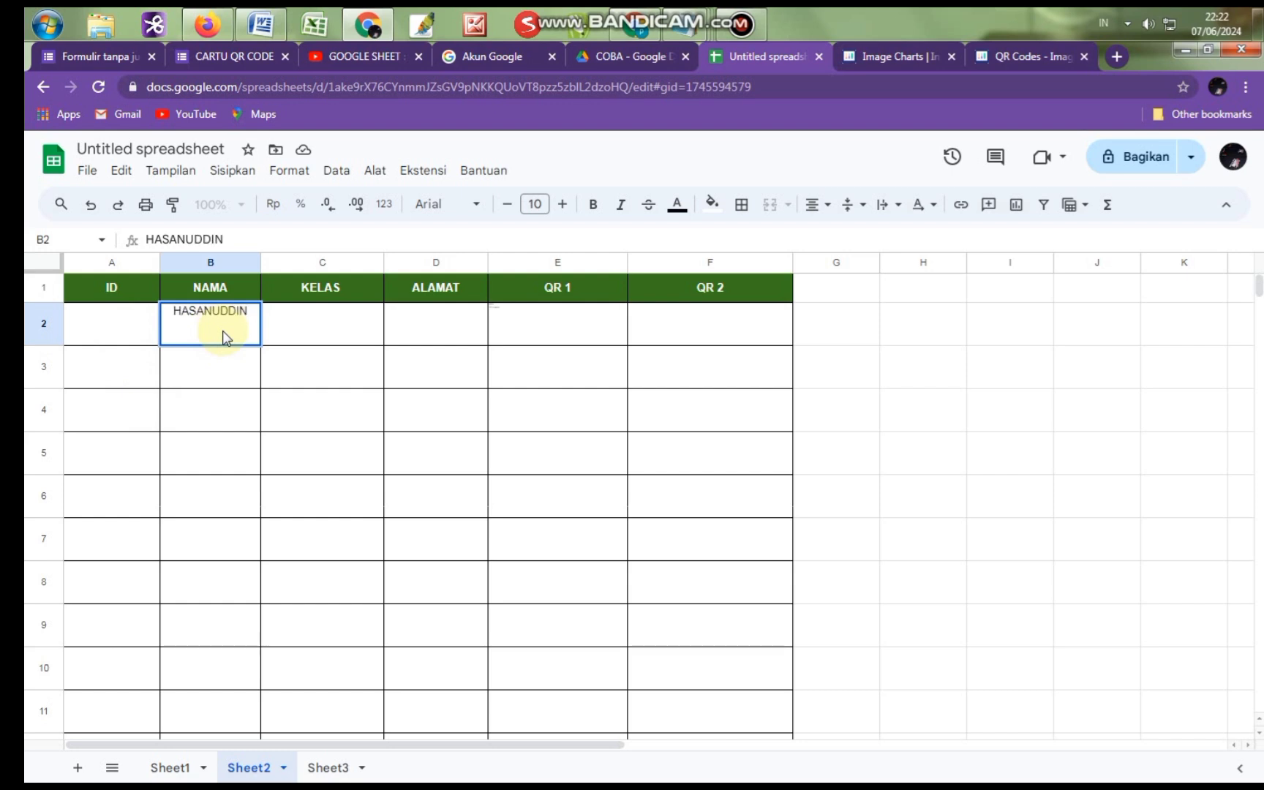
key(Return)
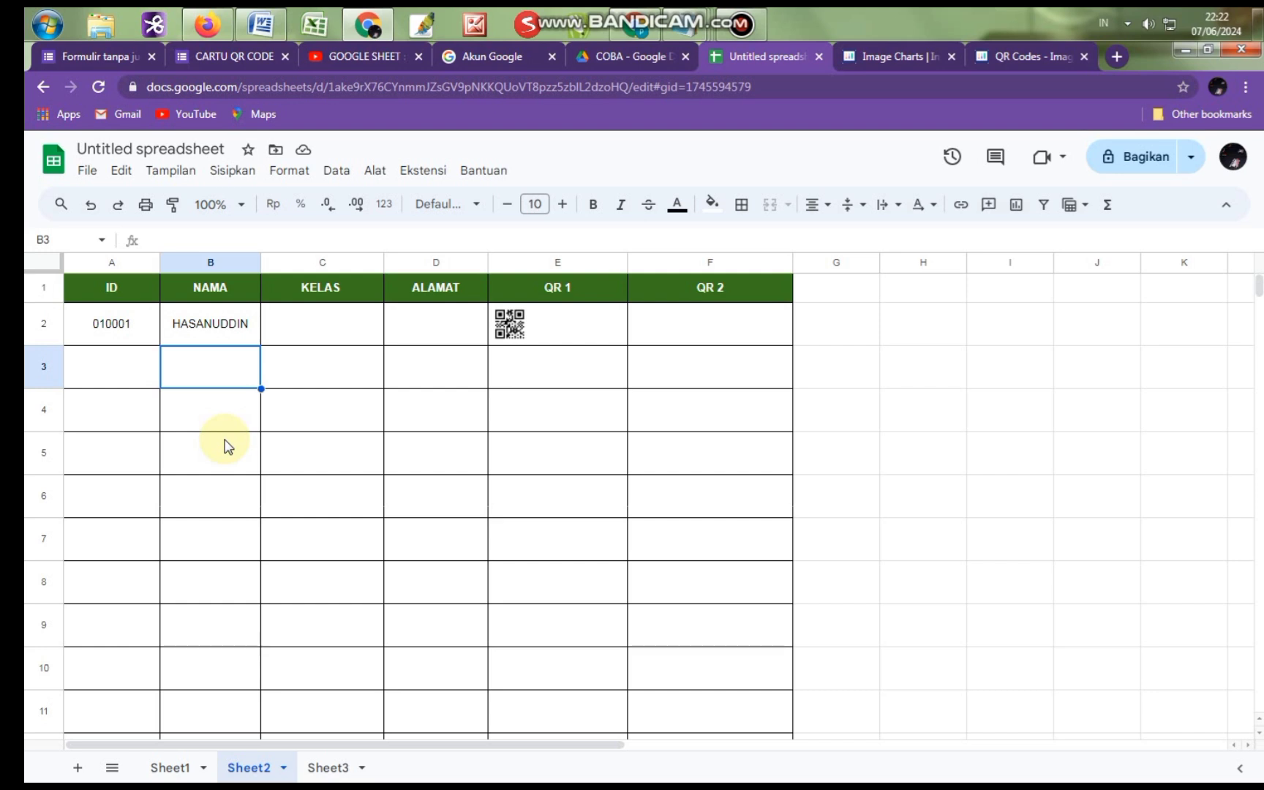
text(JOKO)
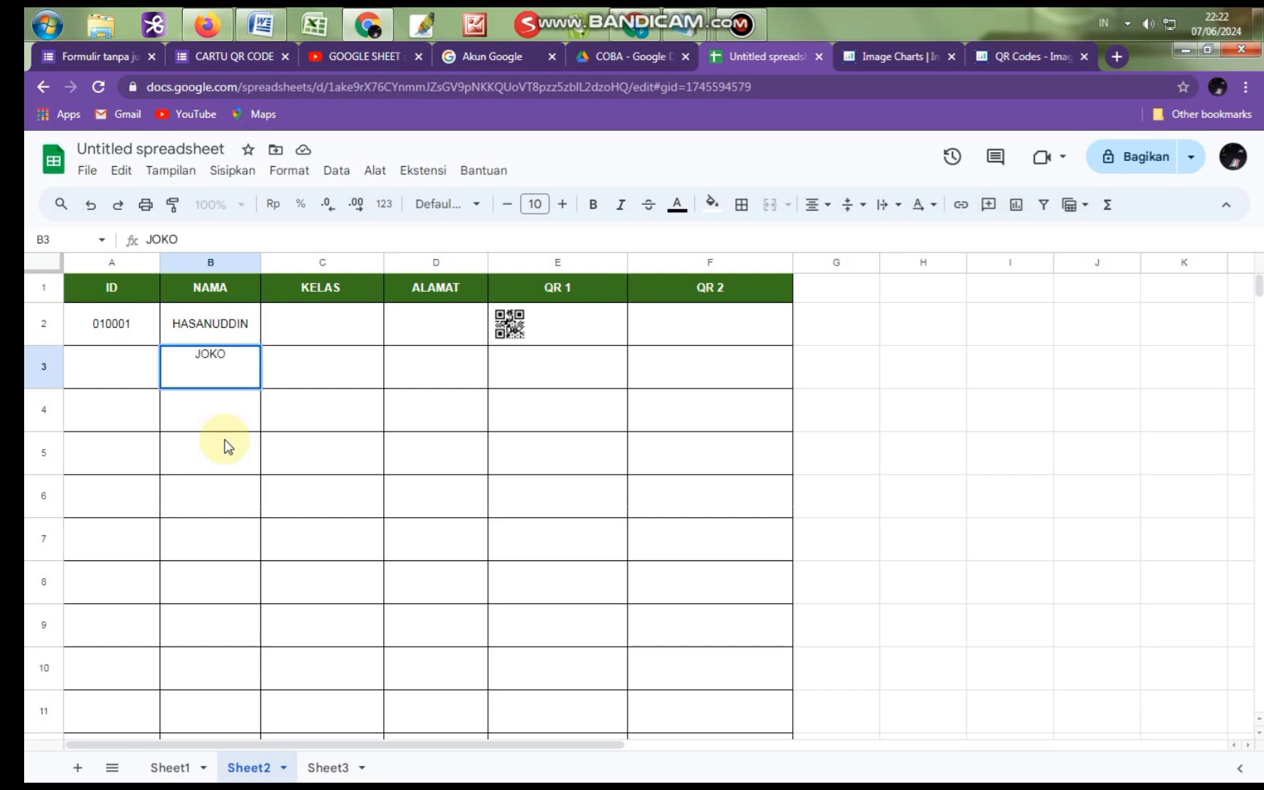
key(Return)
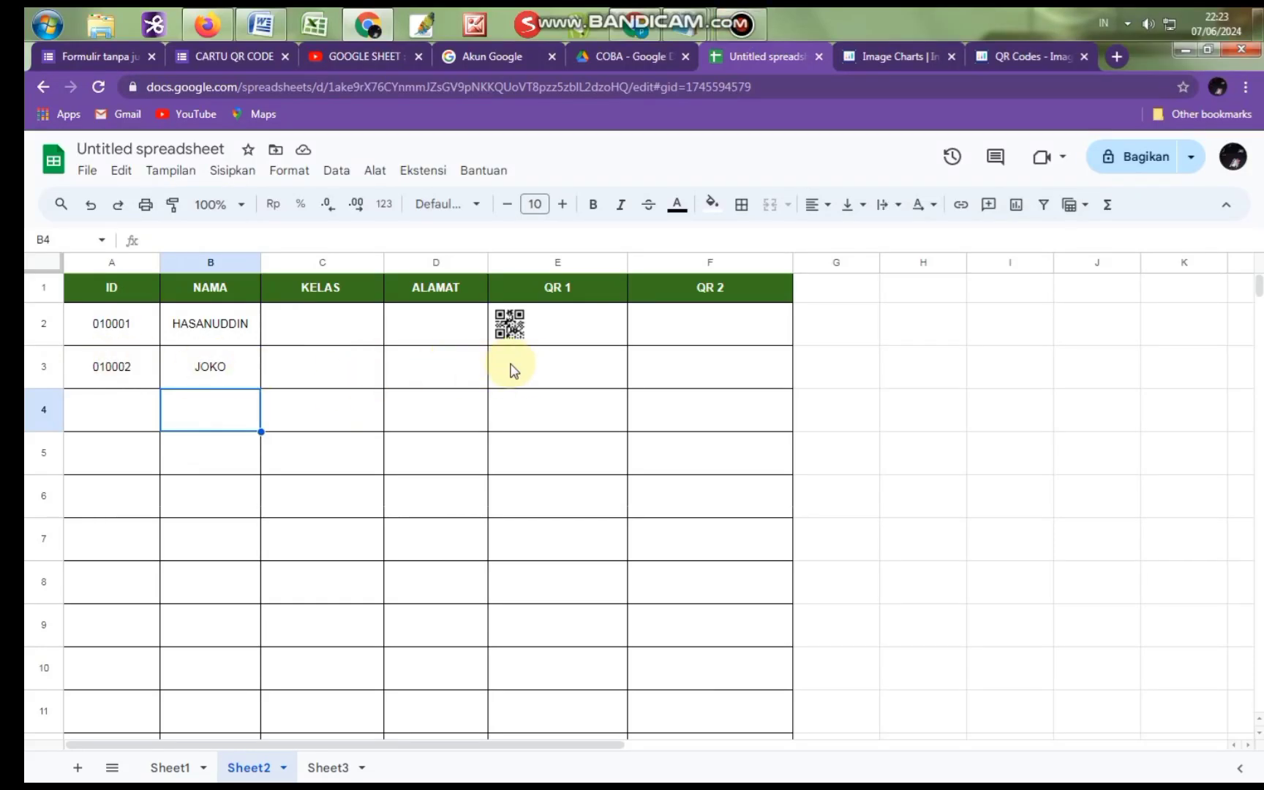
Fill the QR 1 formula from E2 down through E13
click(589, 333)
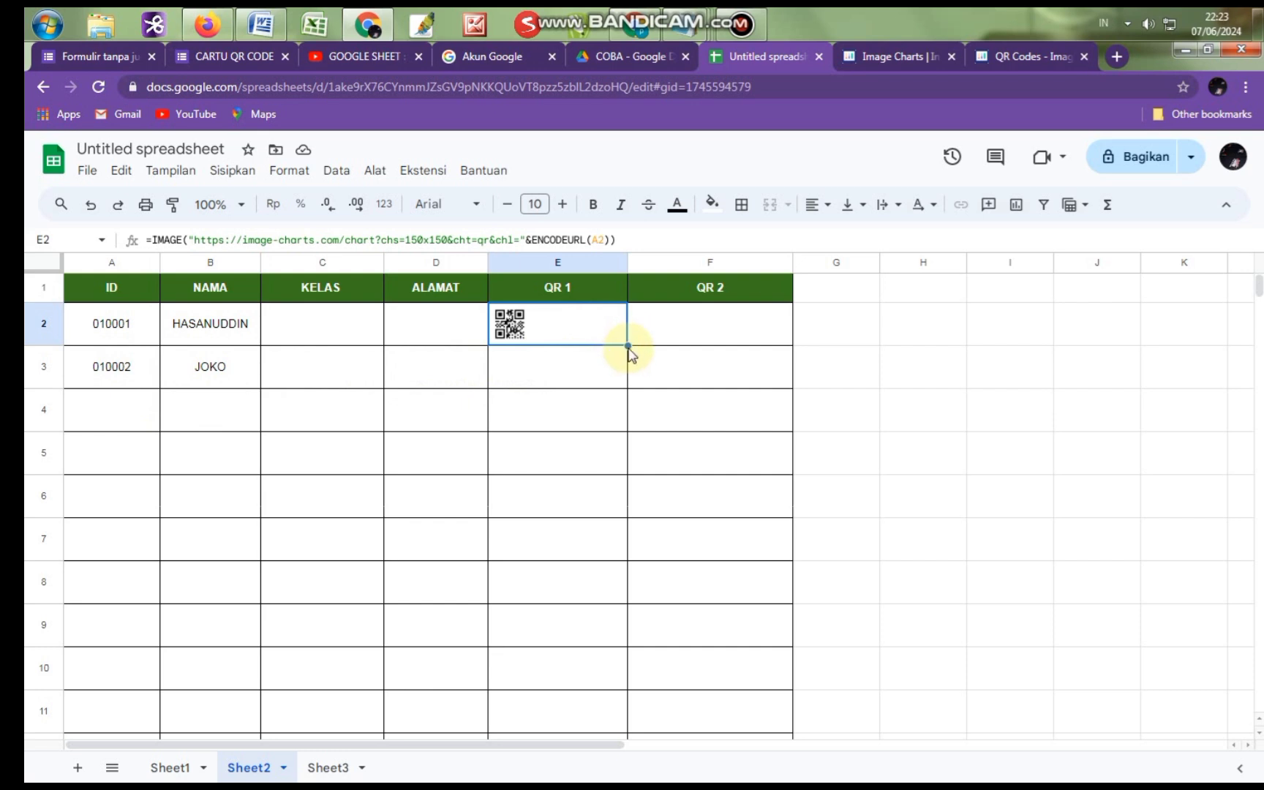
drag(627, 345, 624, 650)
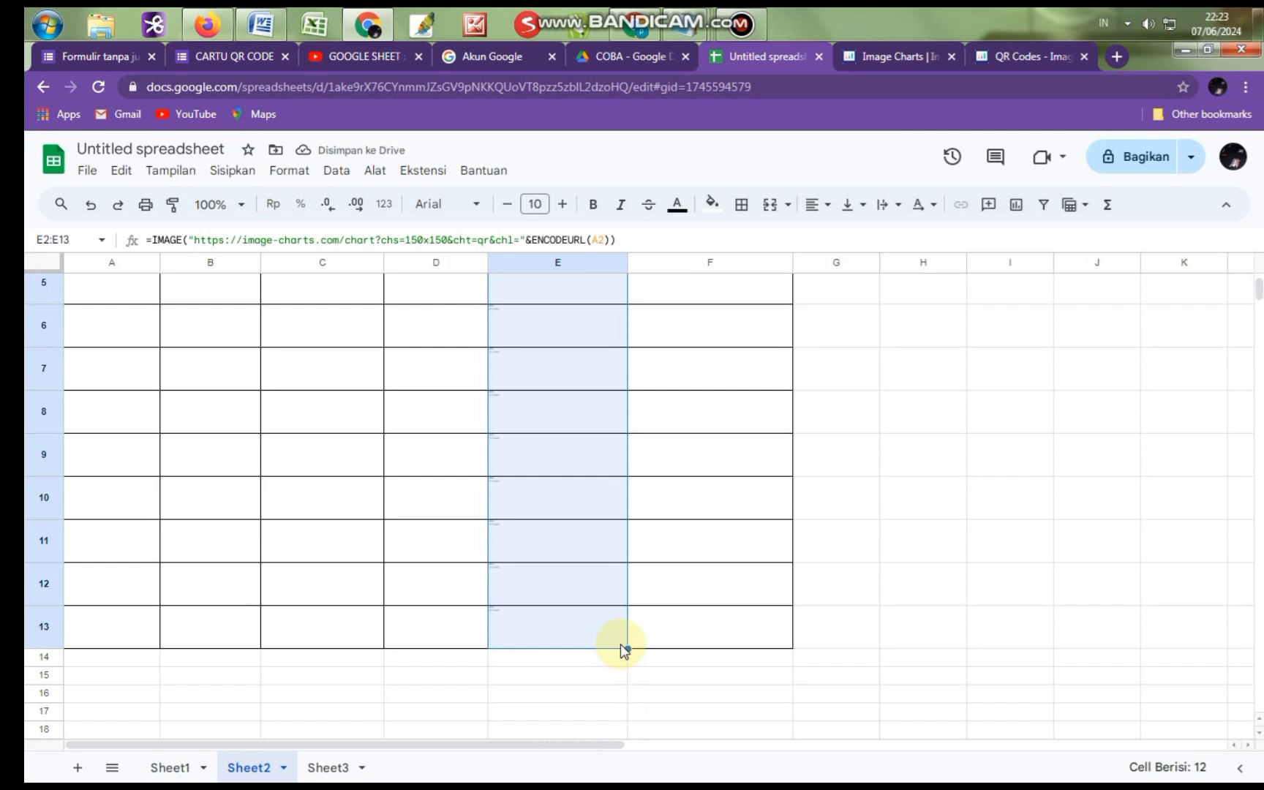
scroll(585, 556, up, 3)
scroll(525, 473, down, 1)
Delete the surplus QR 1 formulas from cells E7:E13
click(523, 453)
drag(531, 604, 552, 644)
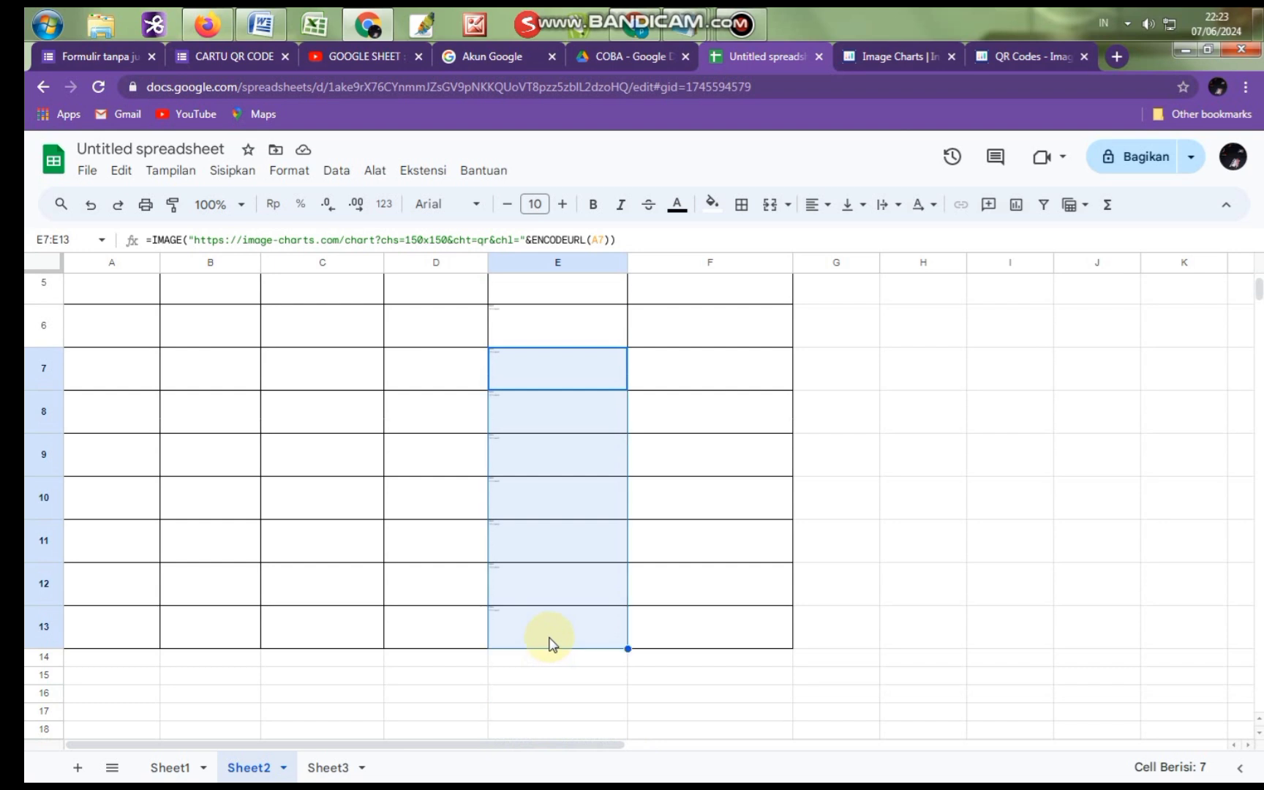
key(Delete)
scroll(534, 556, up, 3)
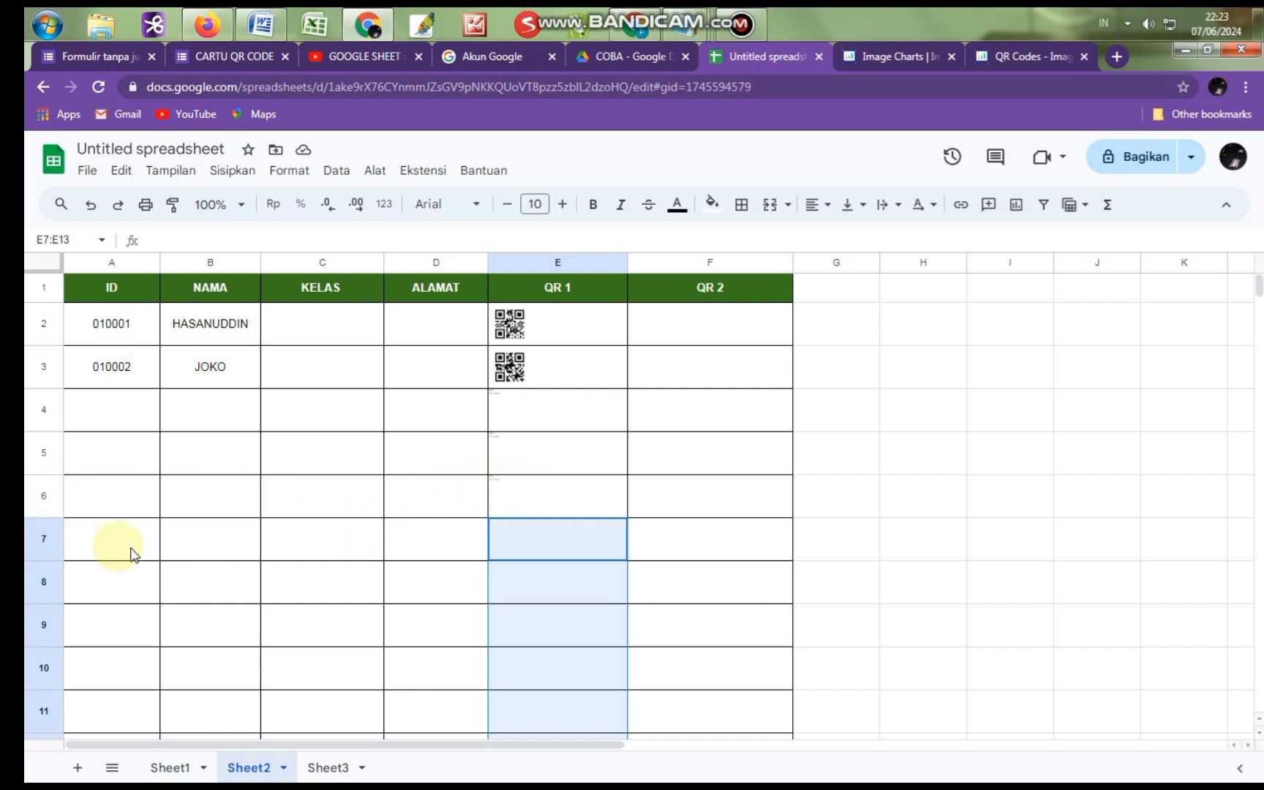
click(521, 585)
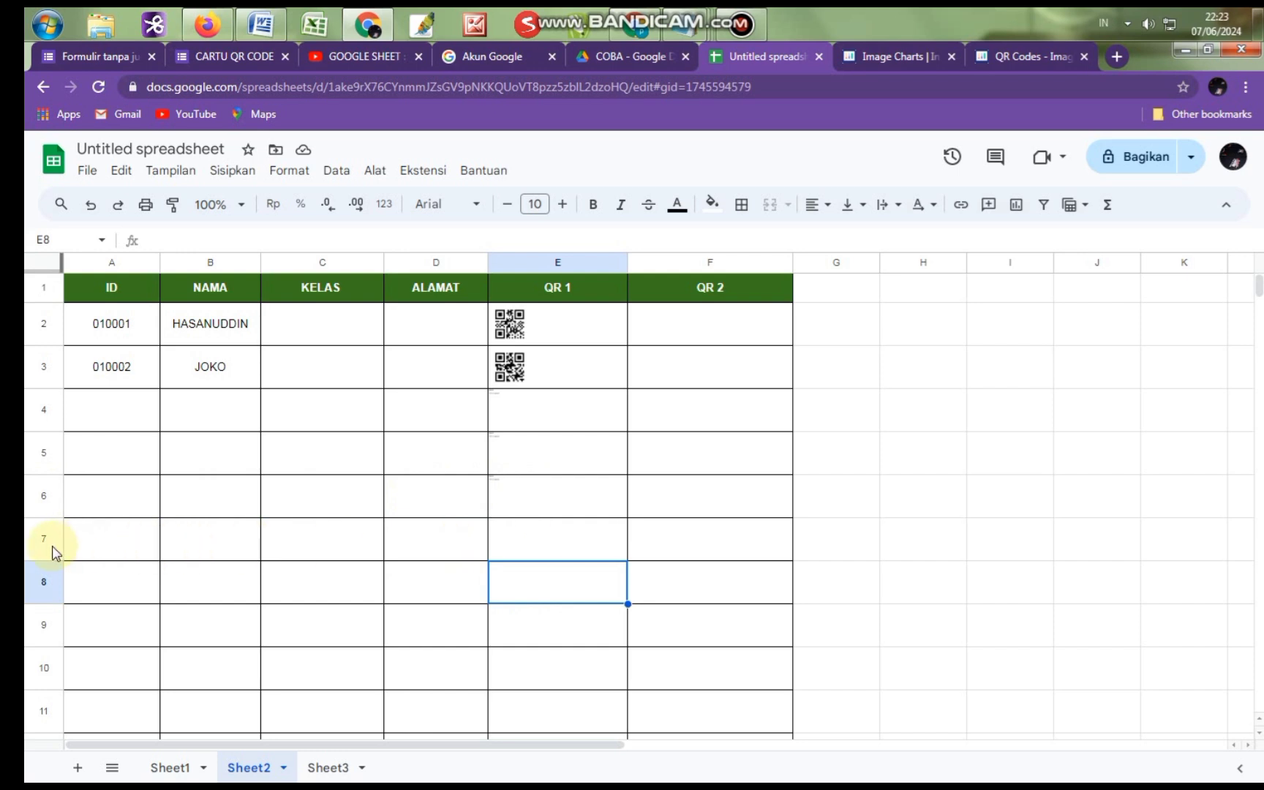
Fill in the ID and NAMA columns for three more people in rows 4 to 6
click(117, 419)
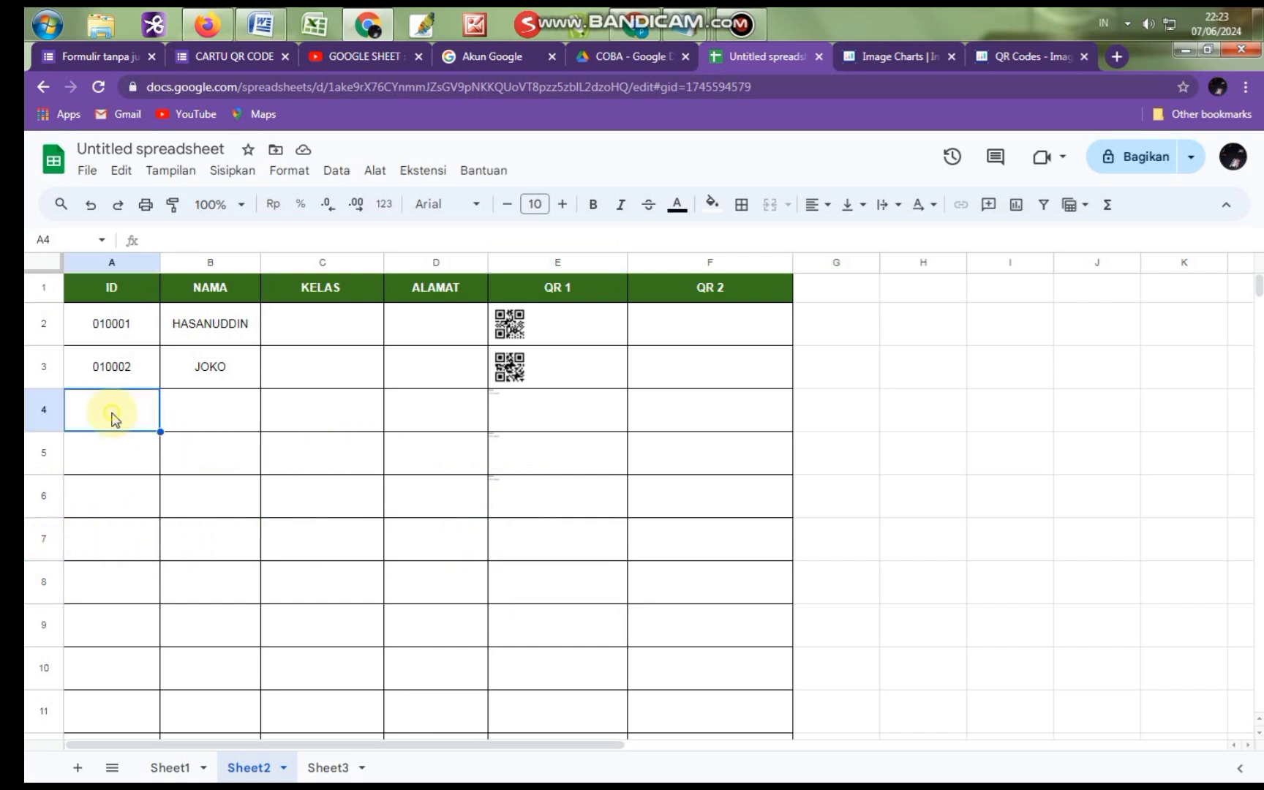
click(219, 430)
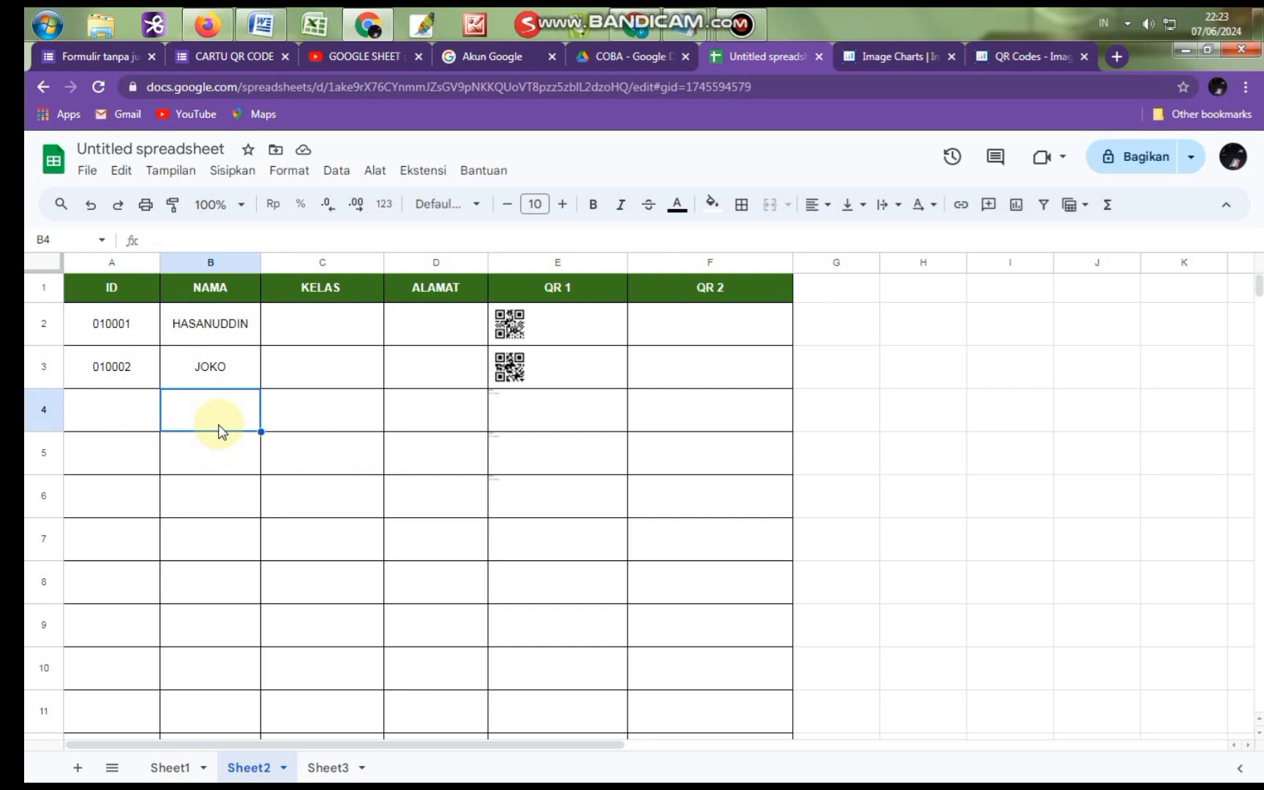
text(MILA)
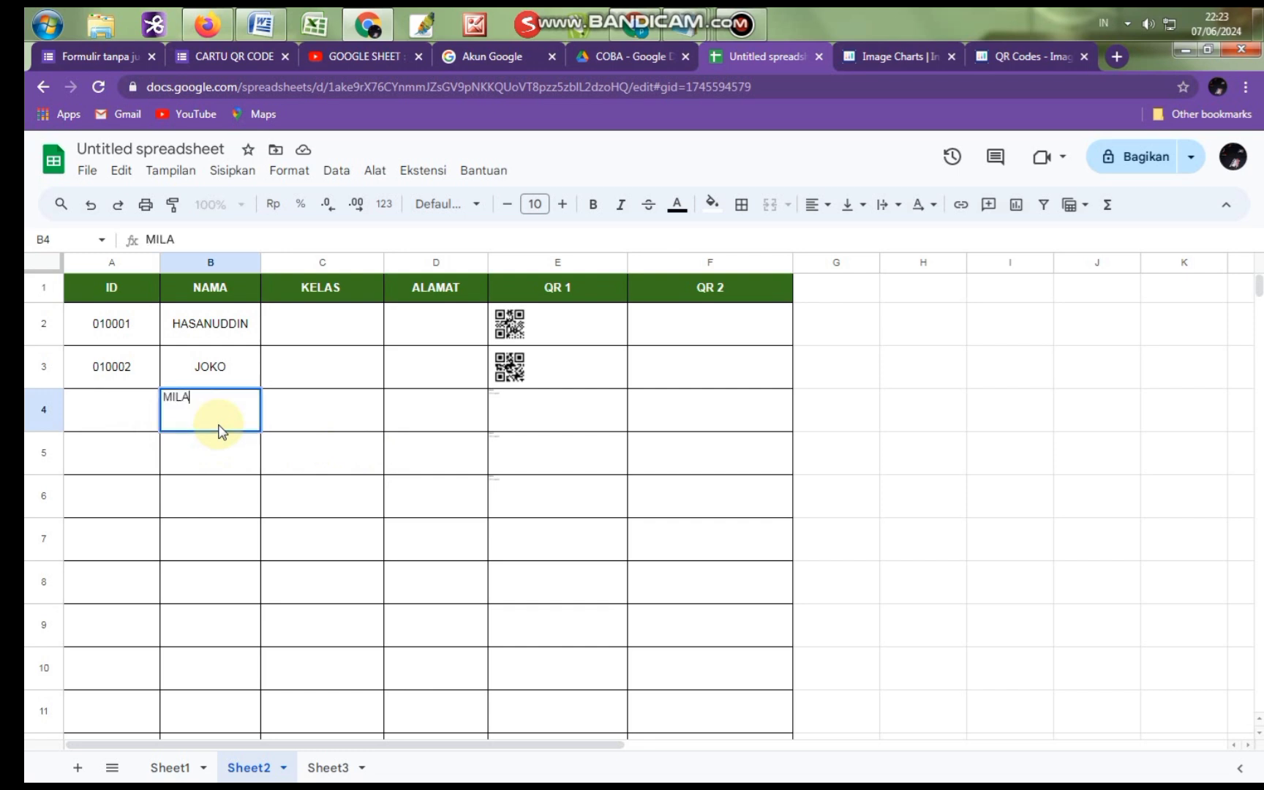
key(Return)
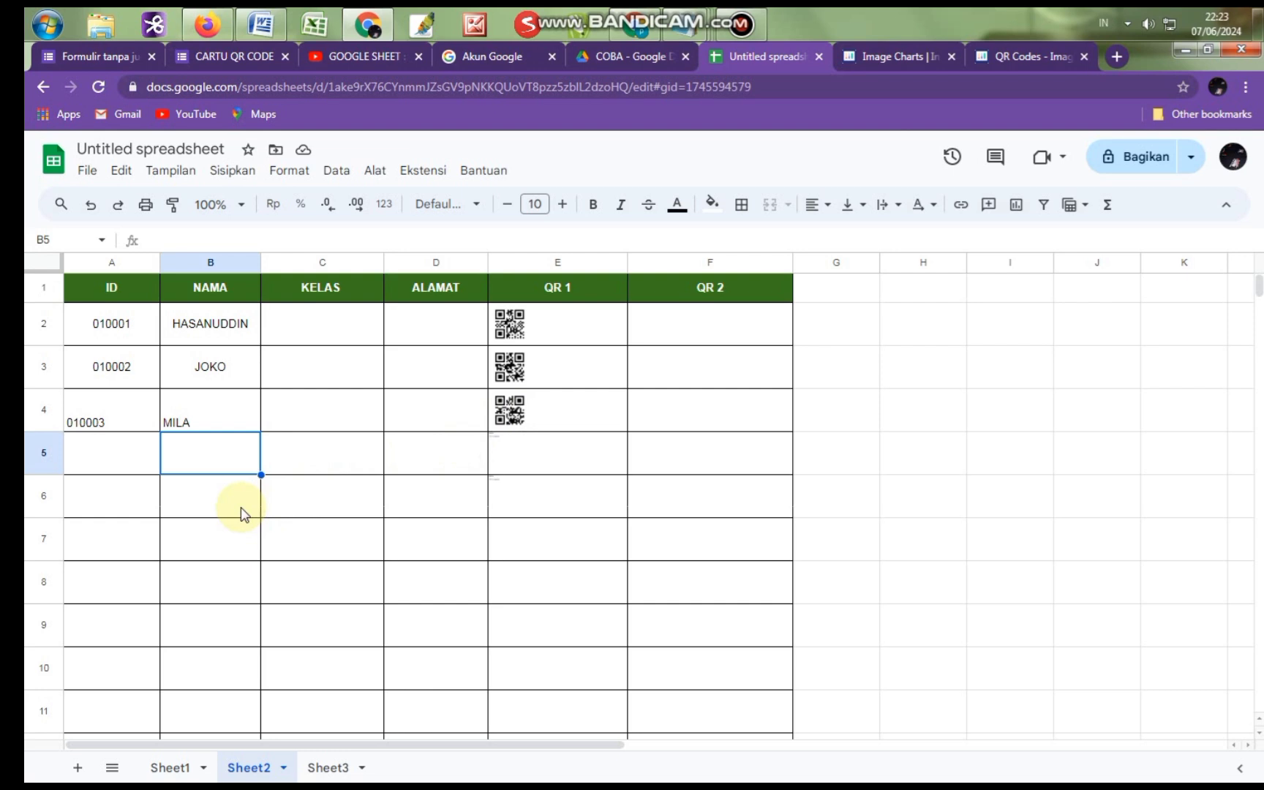
text(A)
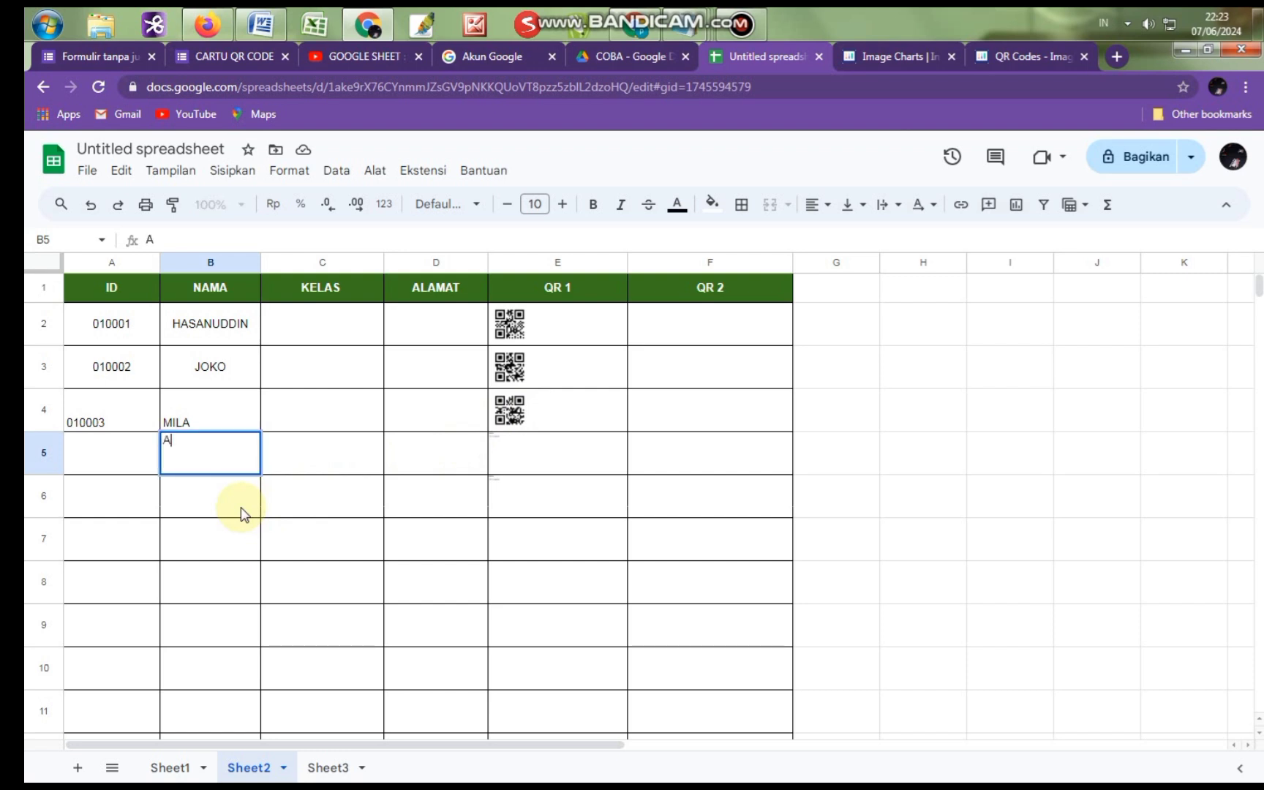
text(BEL)
key(Return)
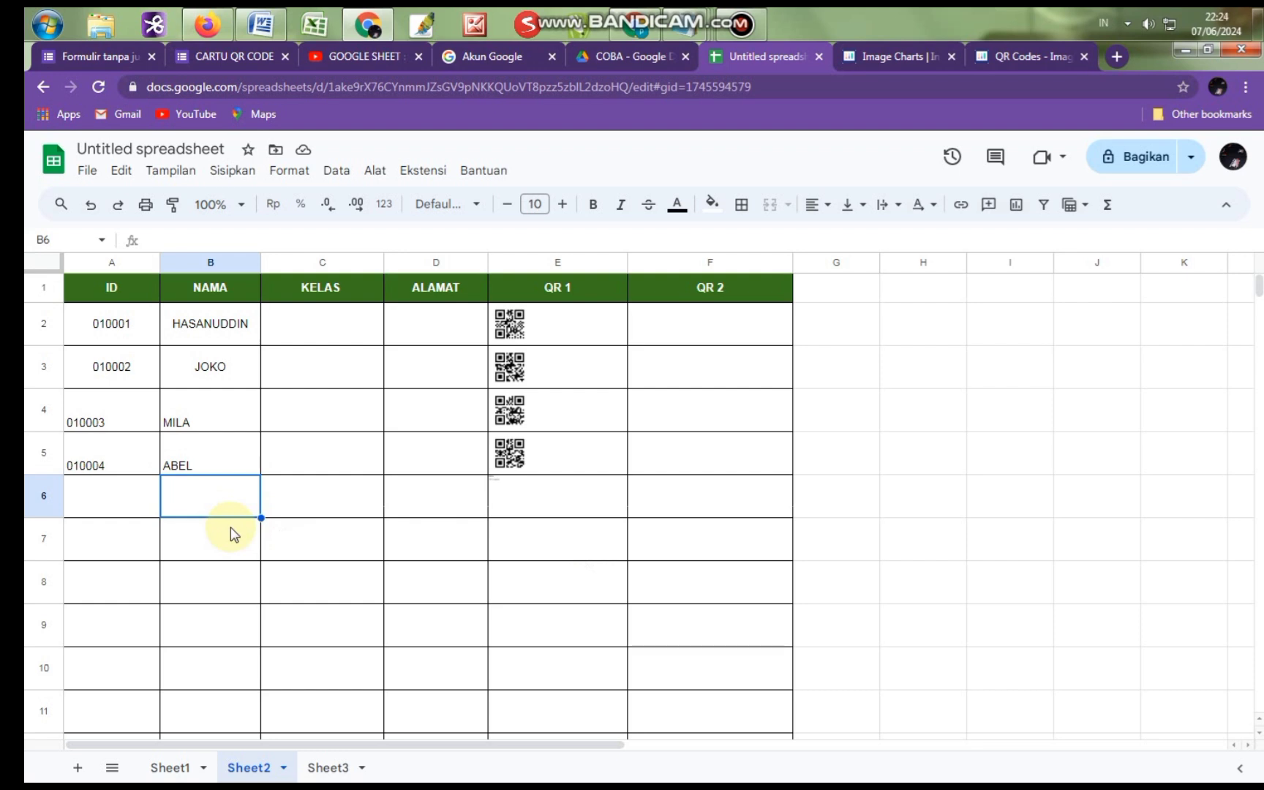
text(A)
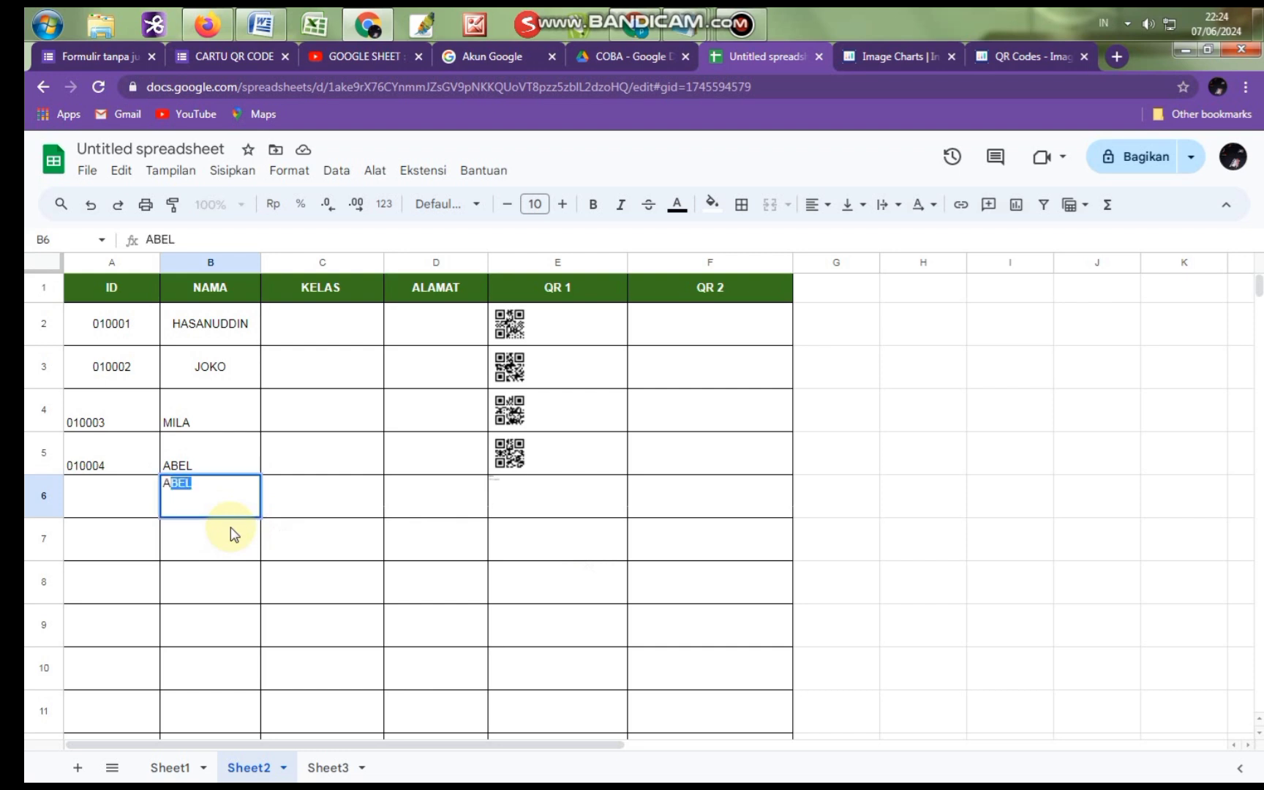
text(DIN)
key(Return)
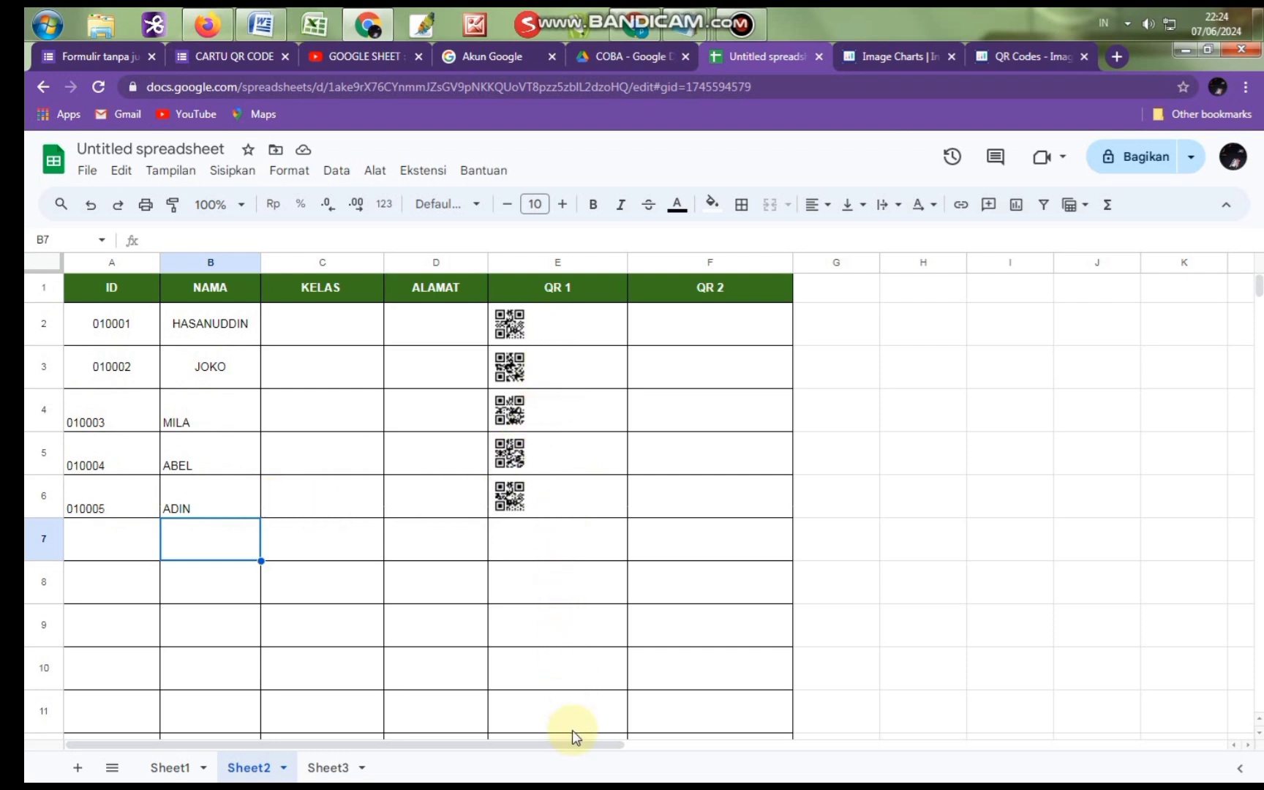
Copy the whole IMAGE formula text from QR 1 cell E2, leaving that cell's formula intact
click(670, 330)
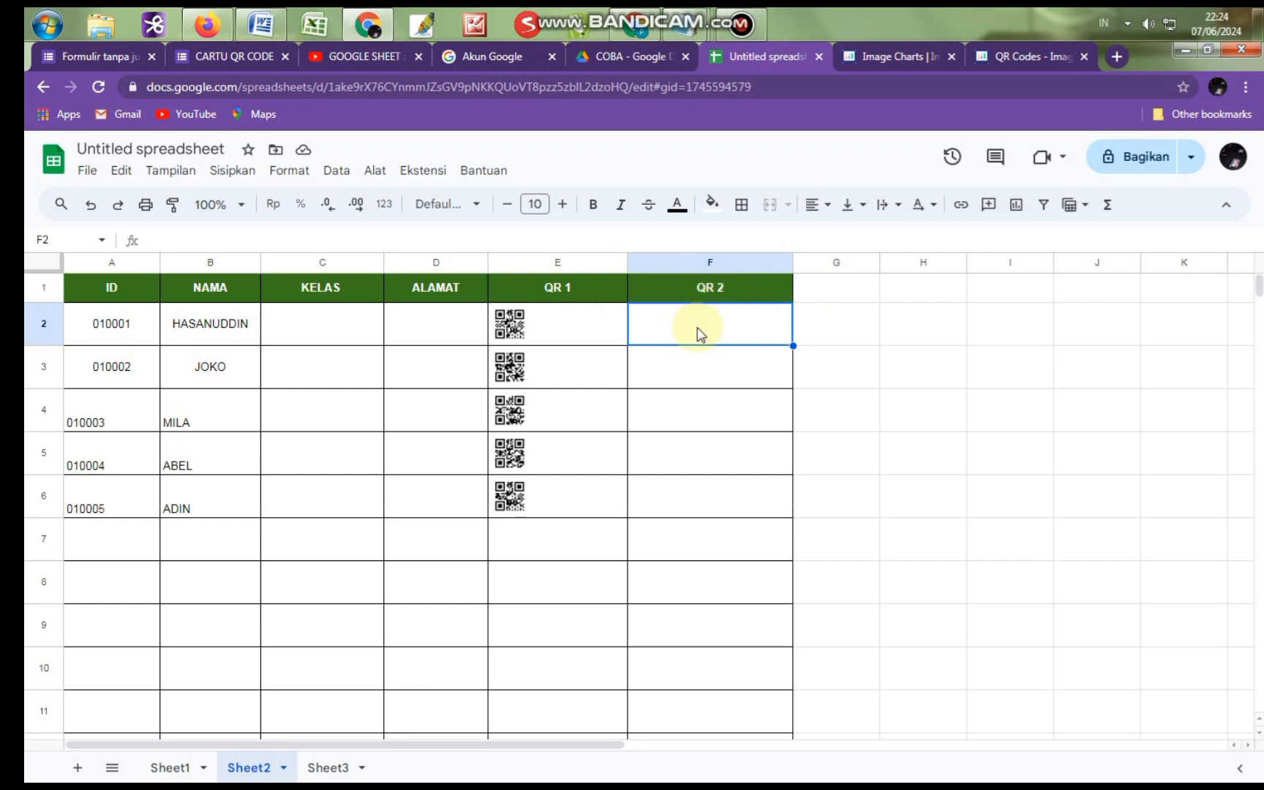
click(579, 333)
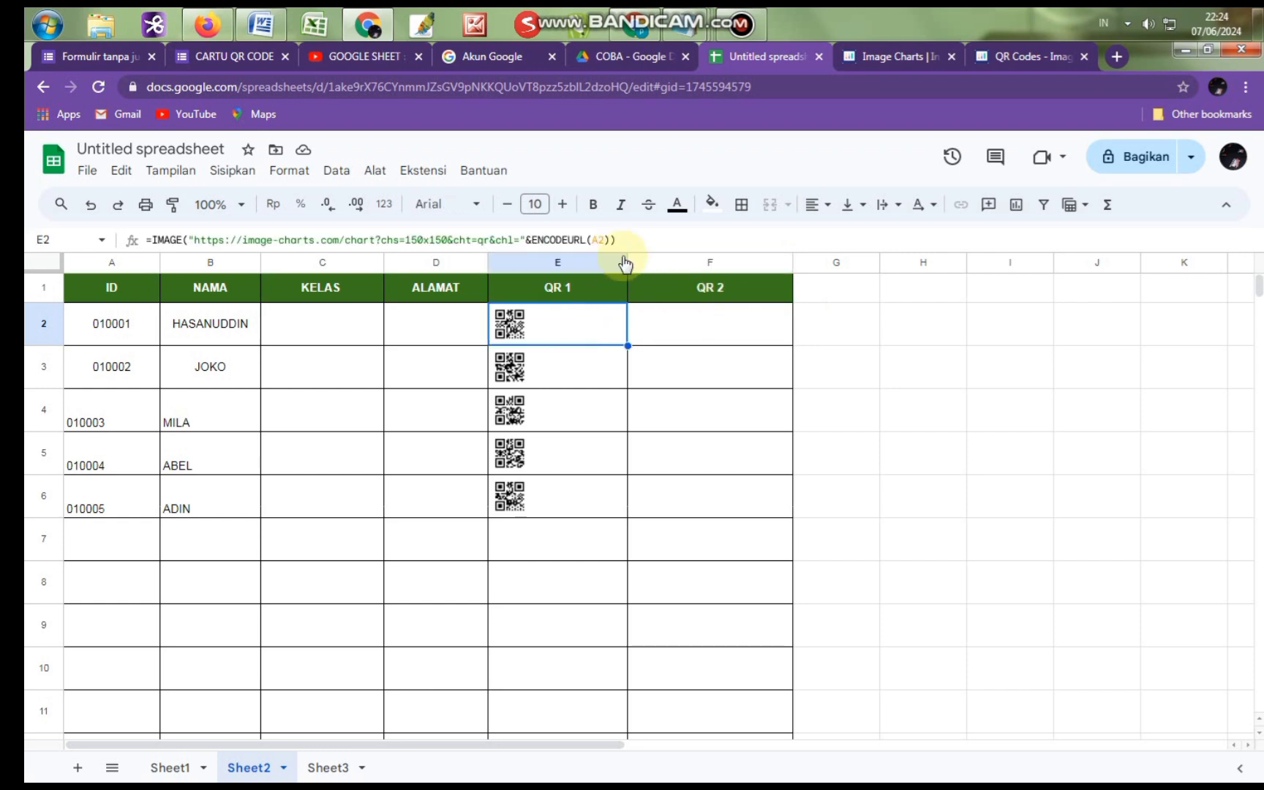
drag(627, 239, 134, 234)
right_click(236, 240)
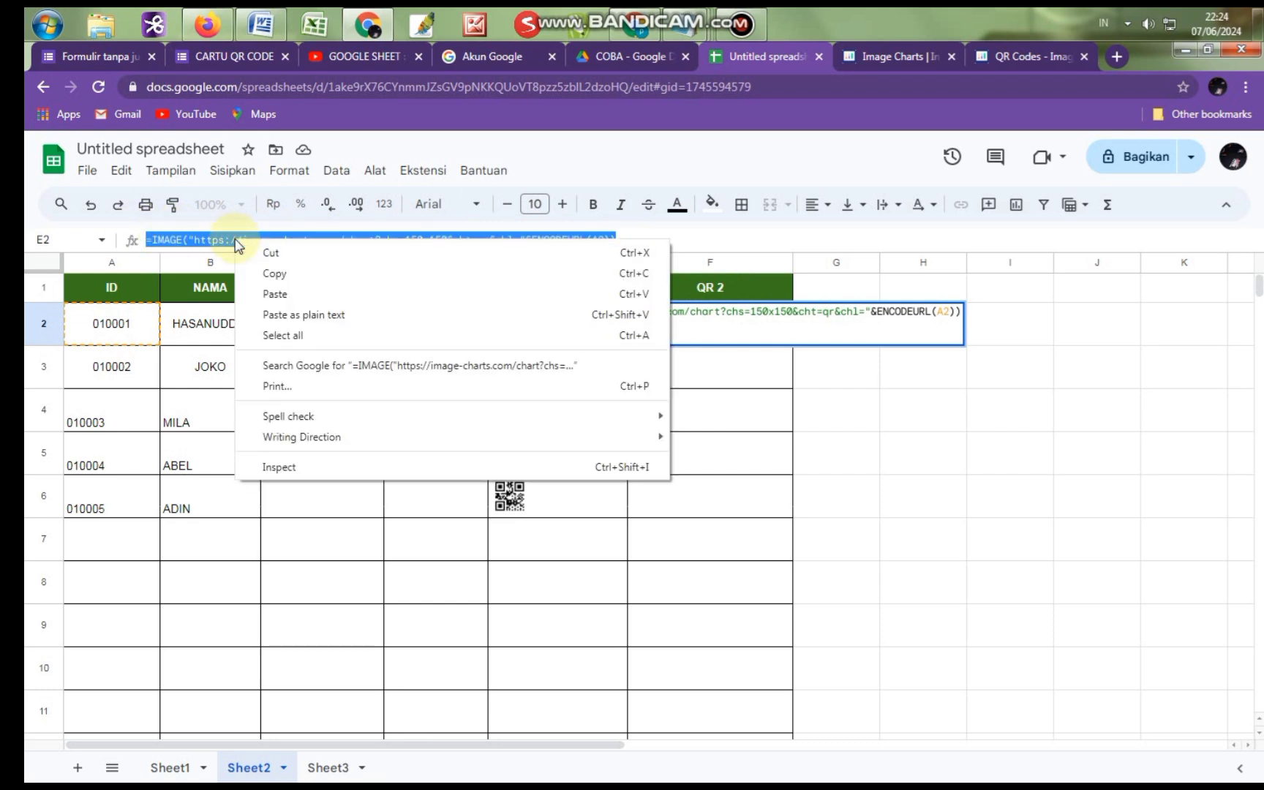
click(270, 270)
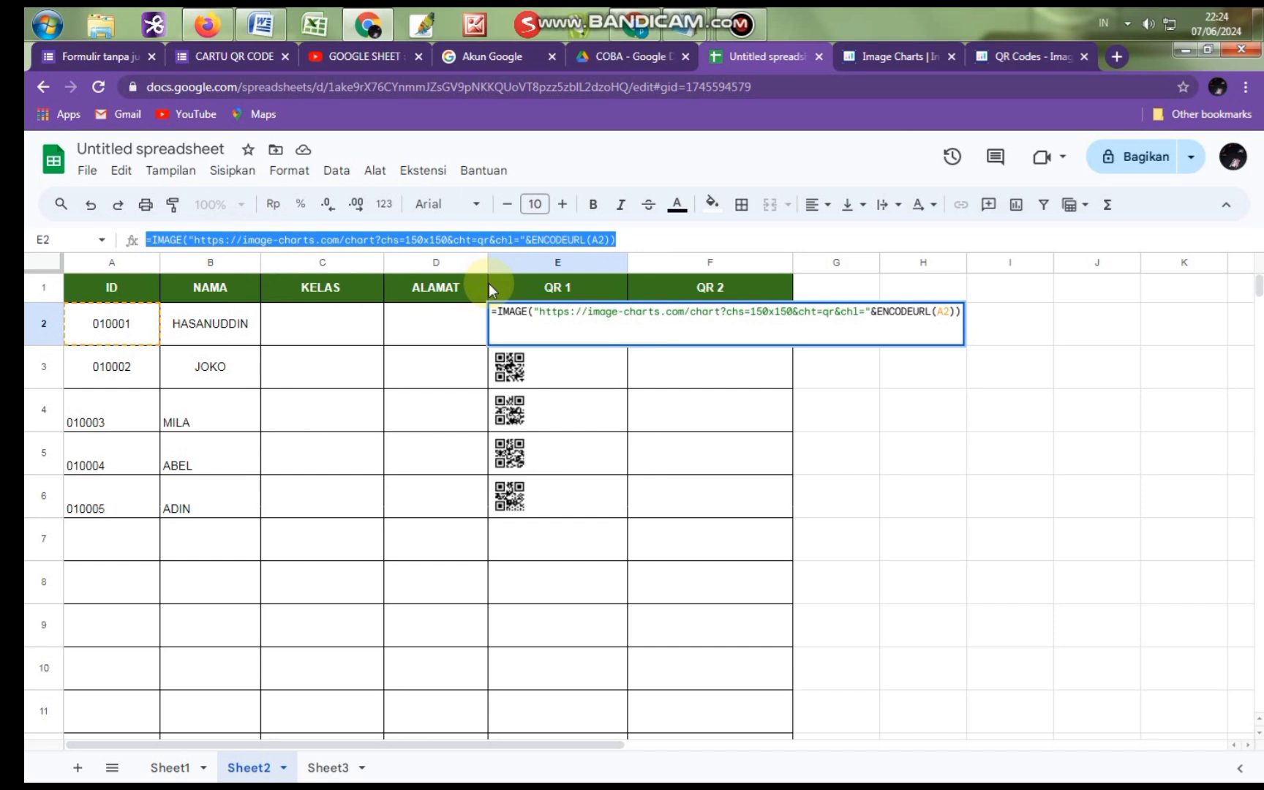
key(Return)
Paste the copied IMAGE formula into the first QR 2 cell, F2, keeping it open for editing
double_click(706, 335)
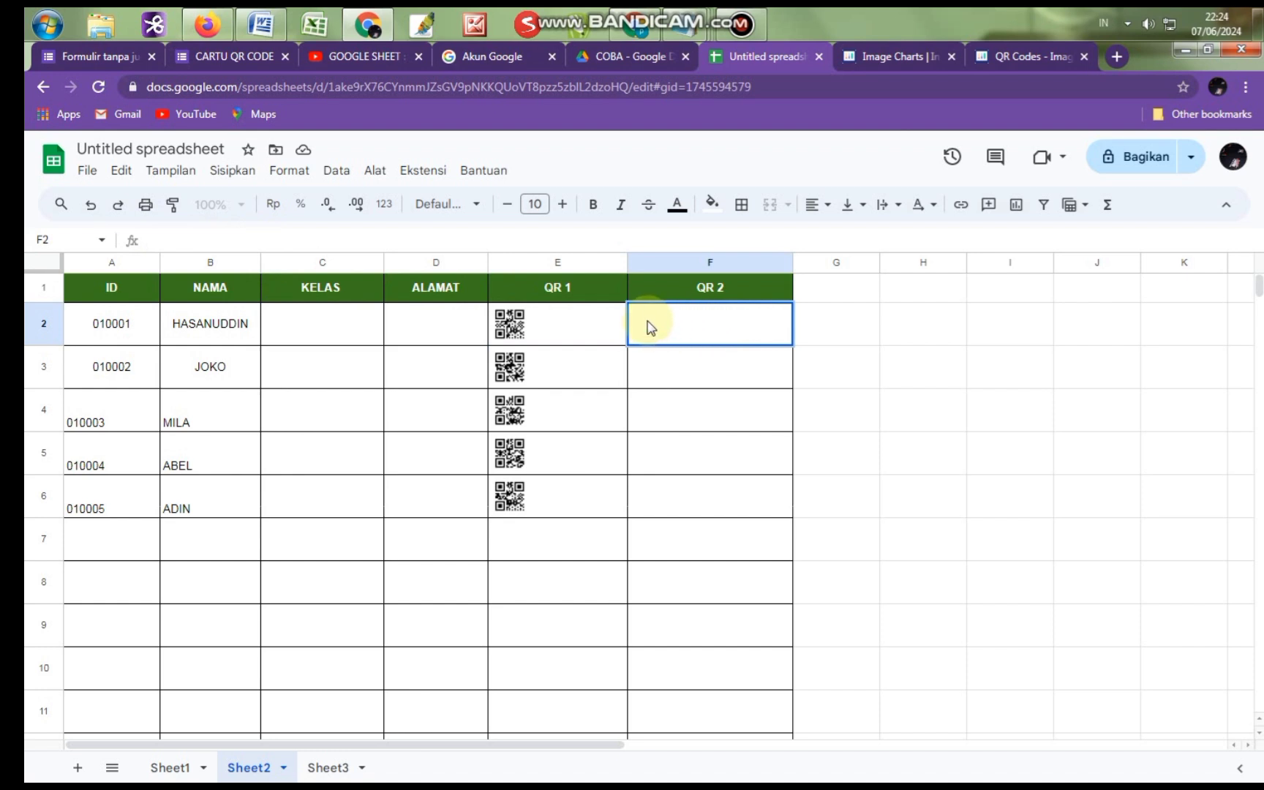
double_click(662, 340)
key(ctrl+v)
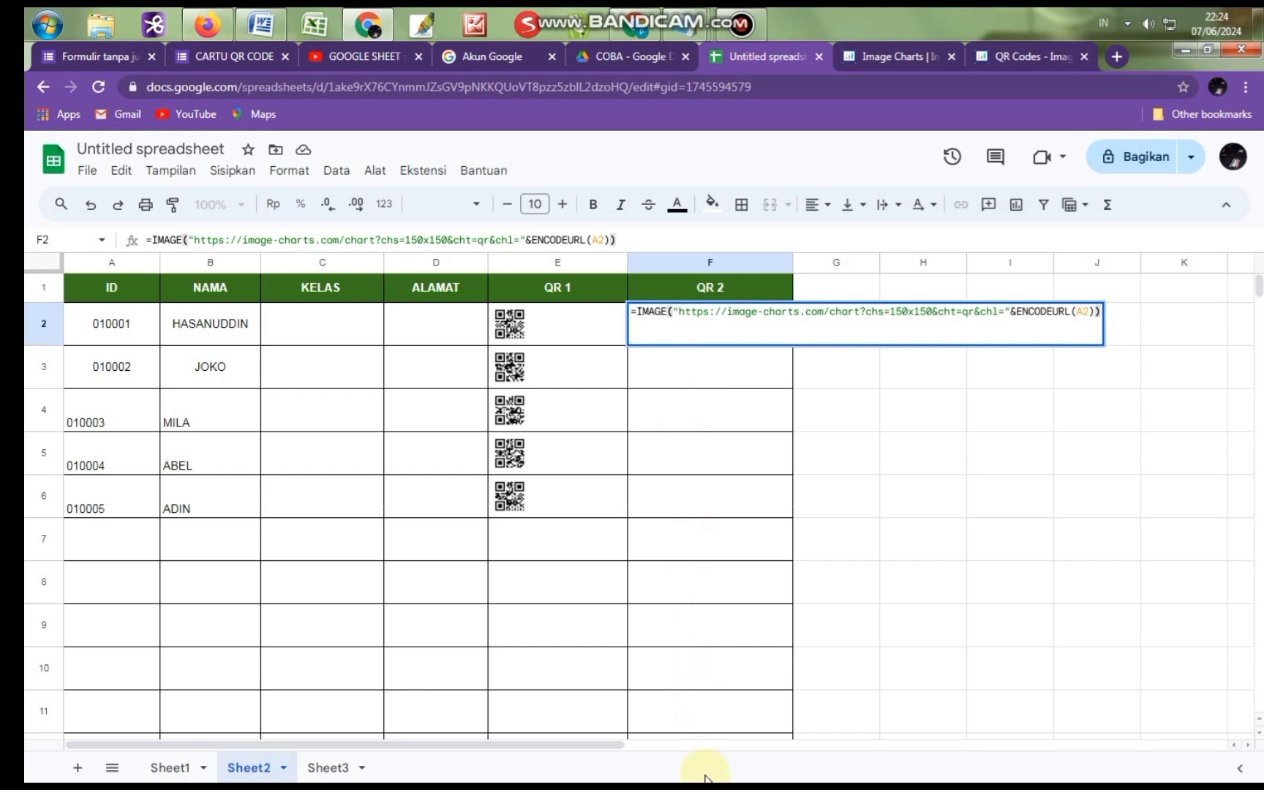
Insert Arrayformula(if( directly before IMAGE in the F2 formula
click(635, 312)
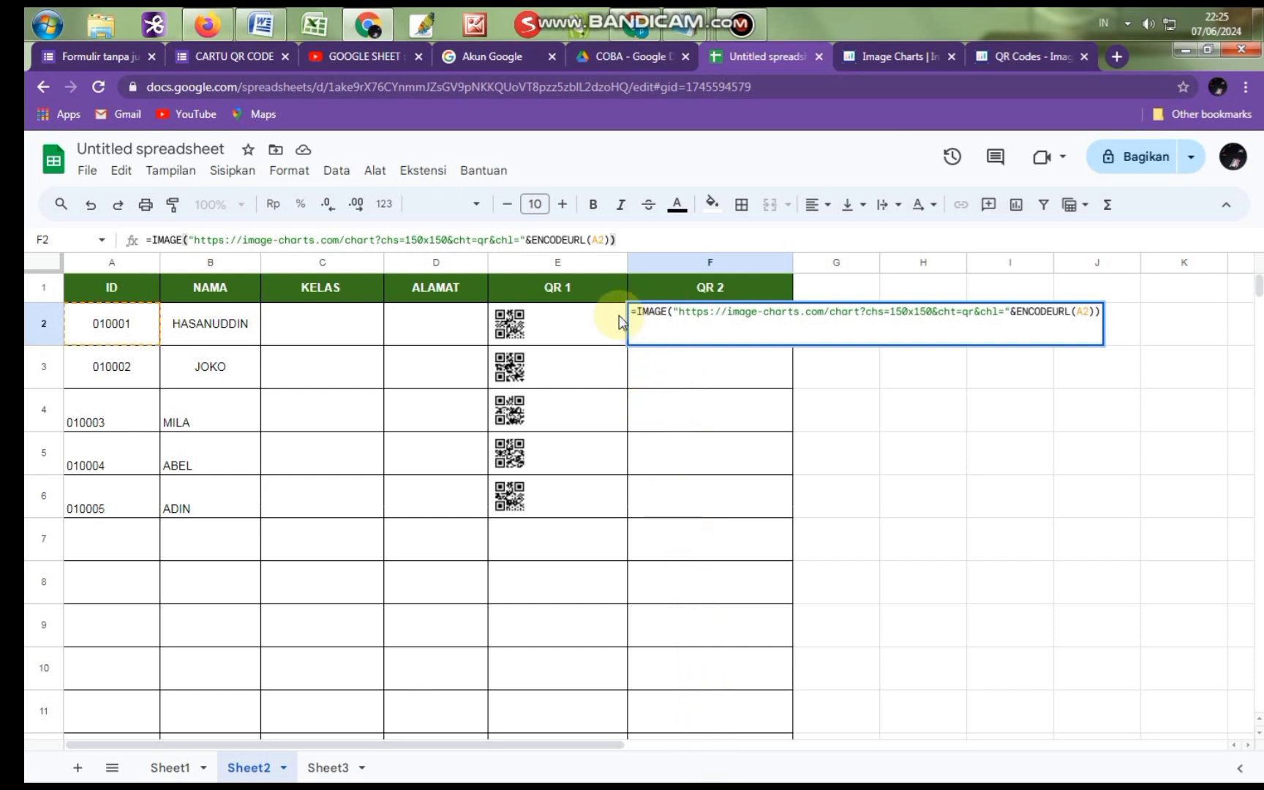
text(A)
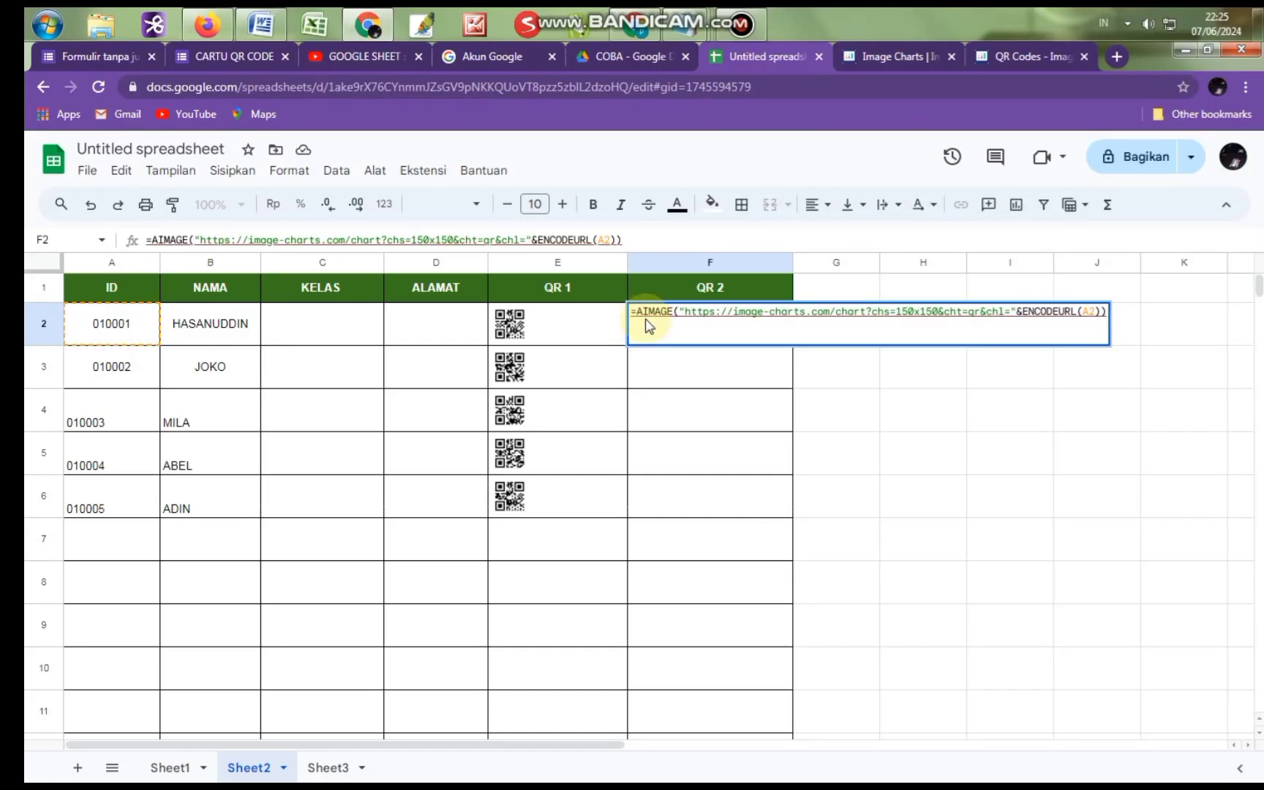
text(rro)
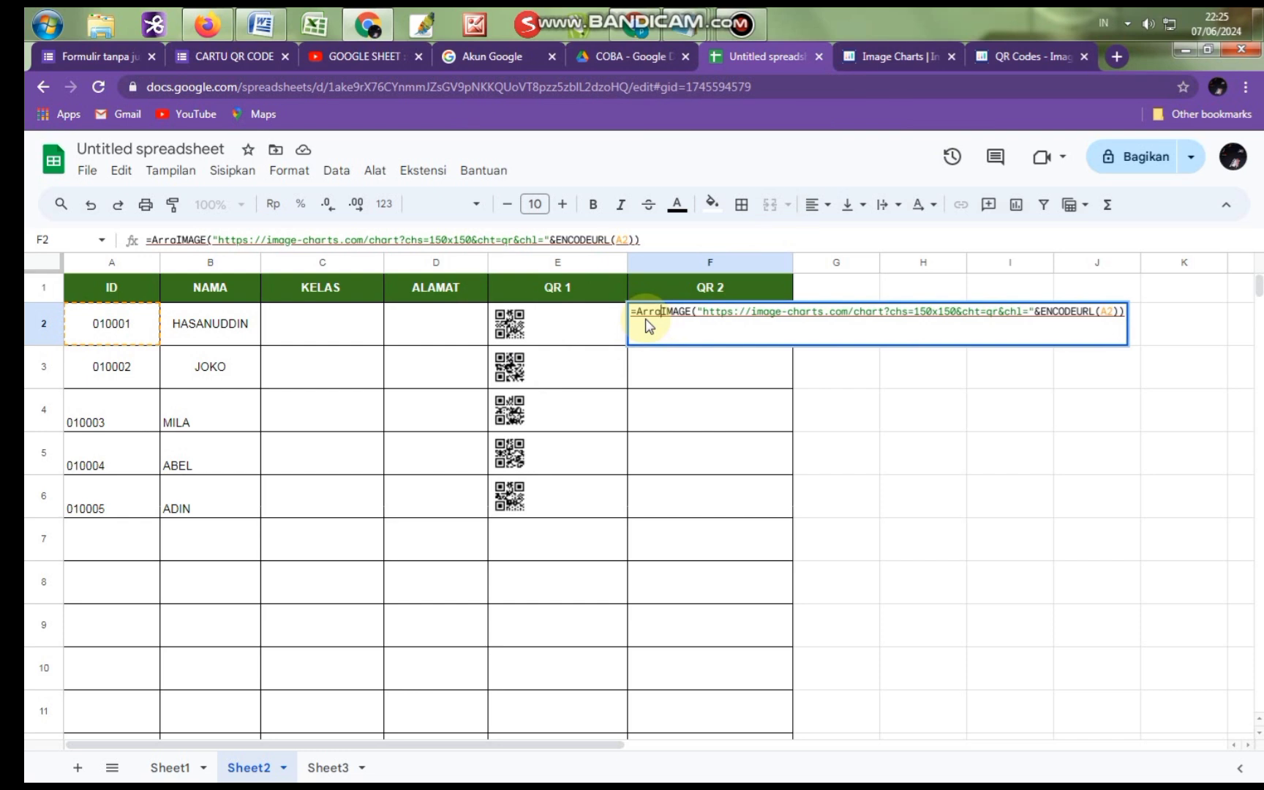
text(yfo)
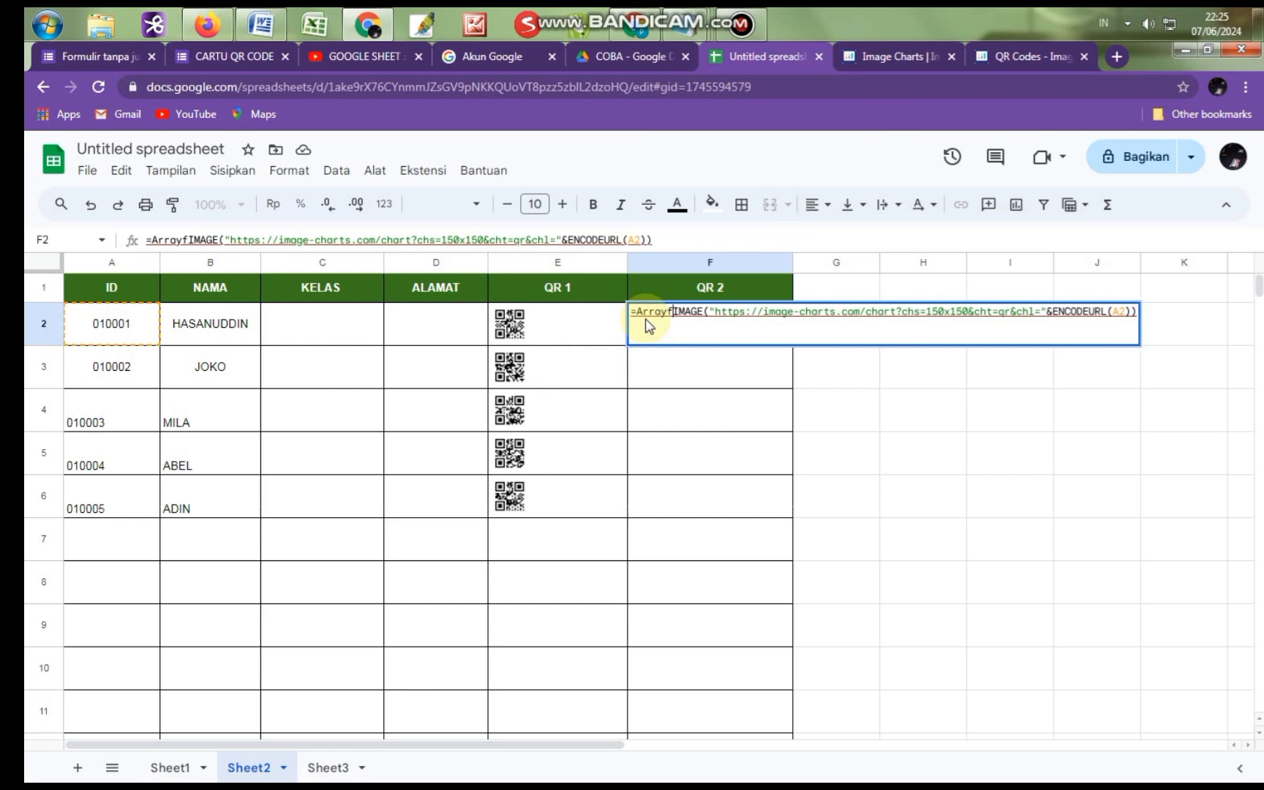
text(rm)
text(ula)
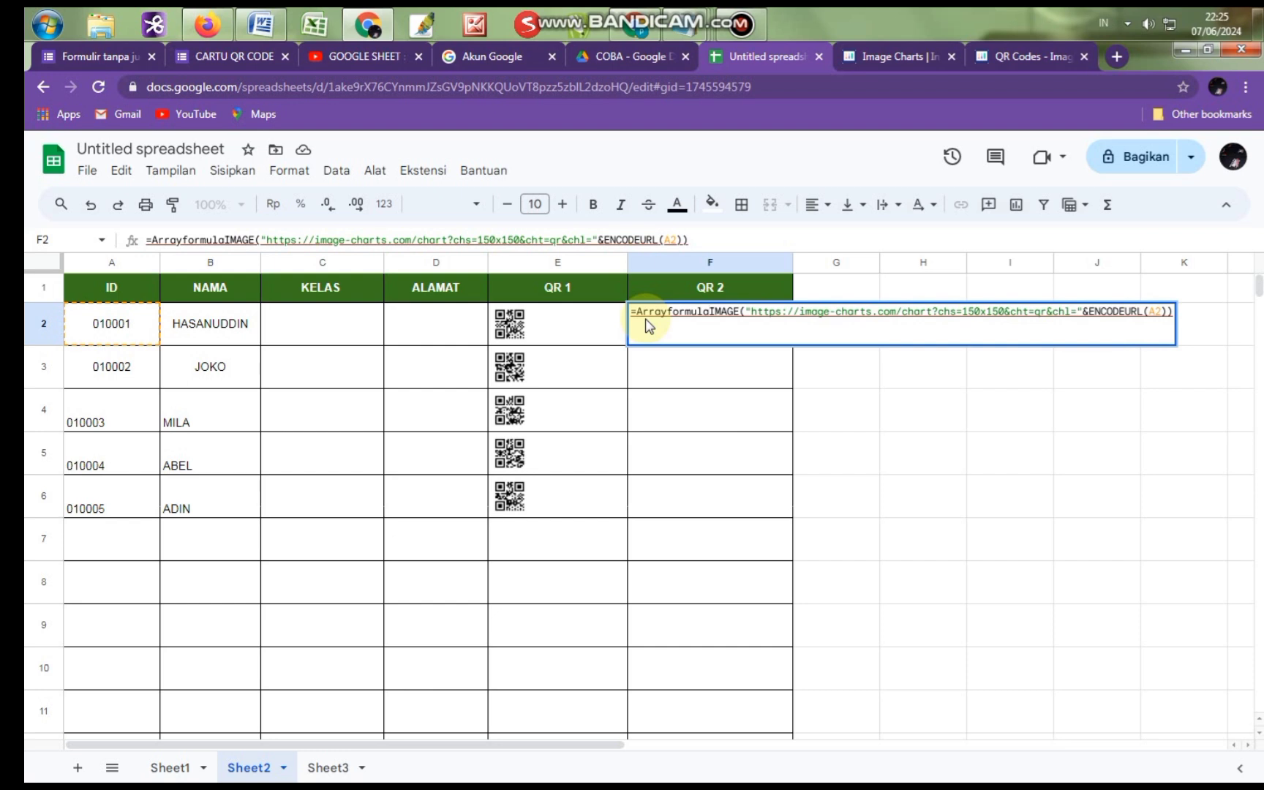
text((i)
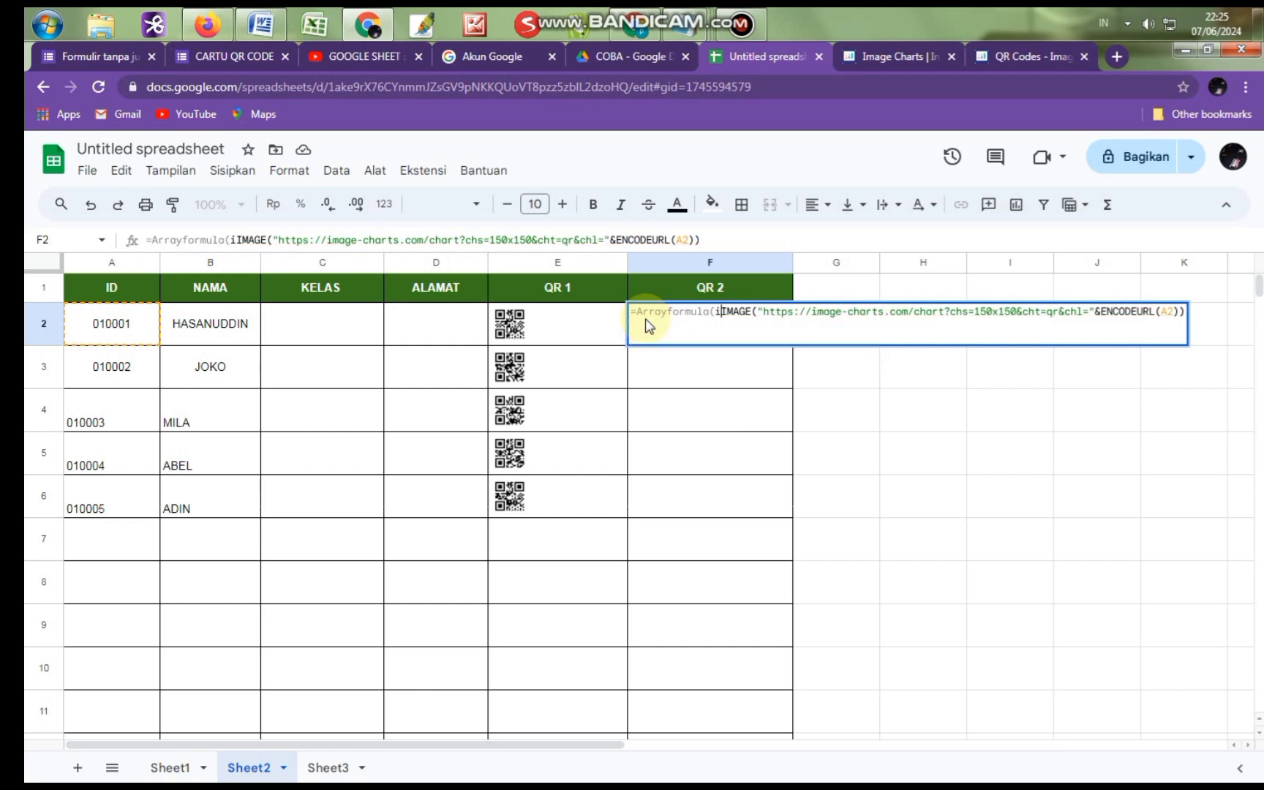
text(f)
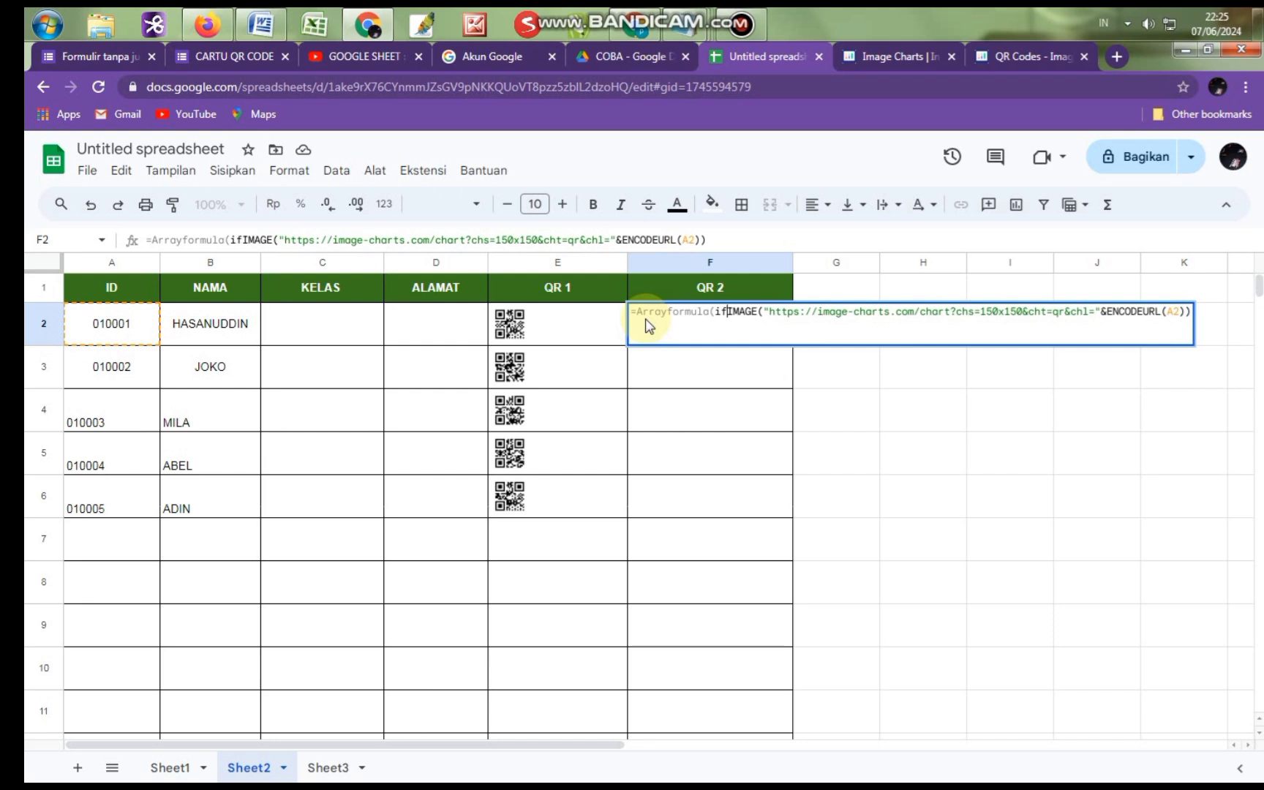
text(()
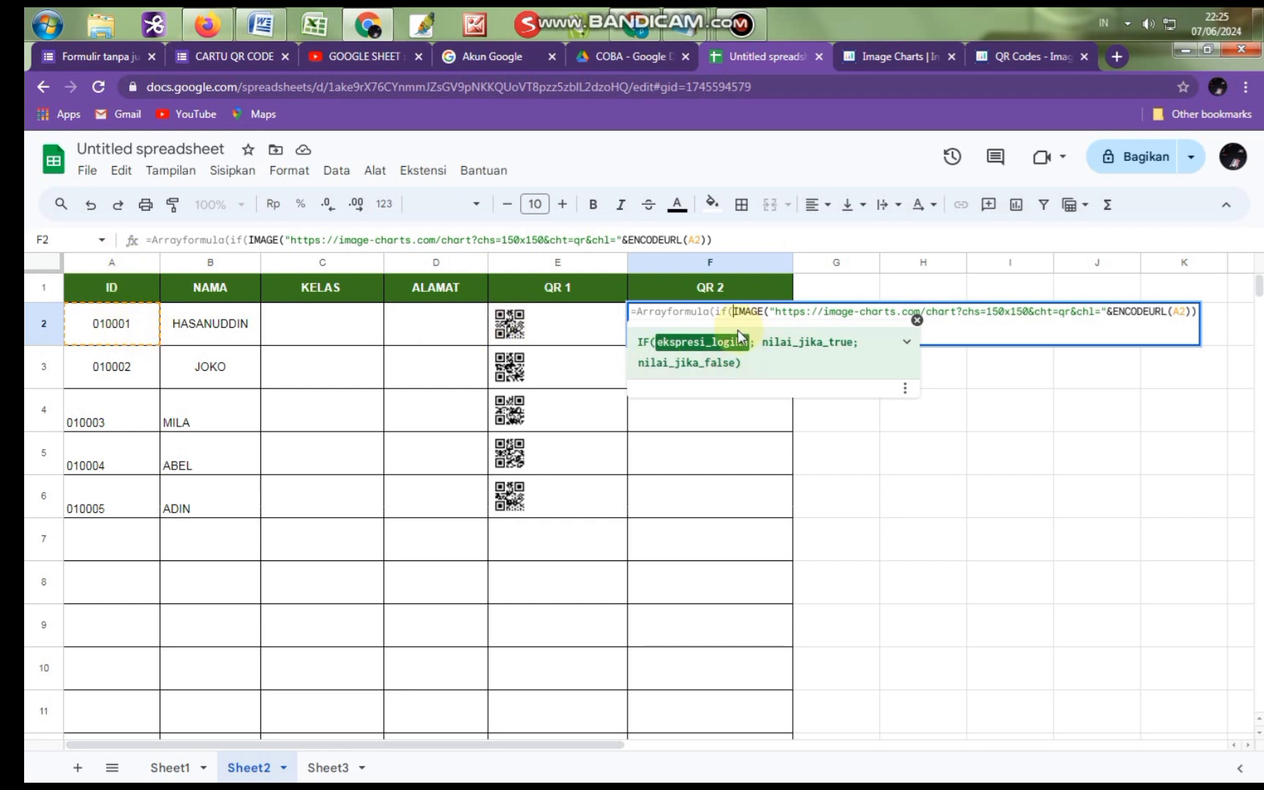
Enter A2:A="" as the logical test of the IF function in the F2 formula
text(A2)
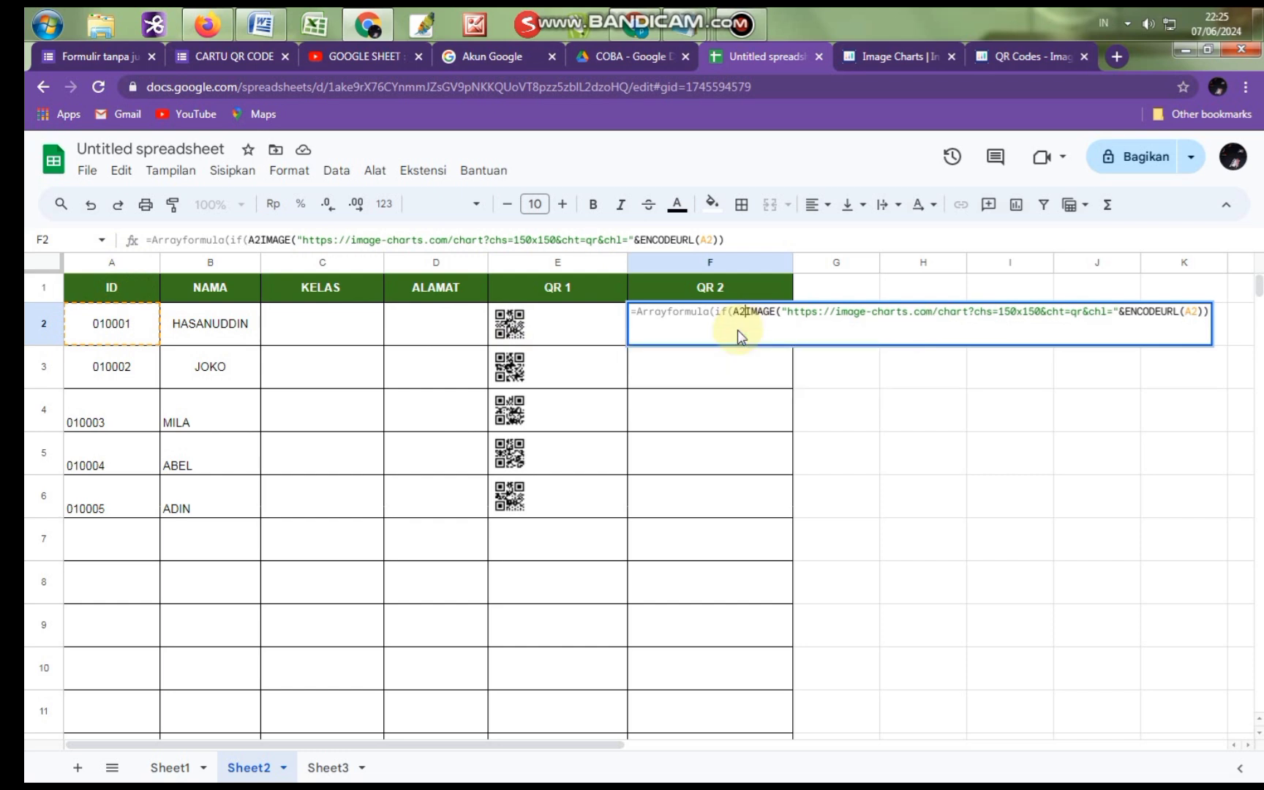
text(:)
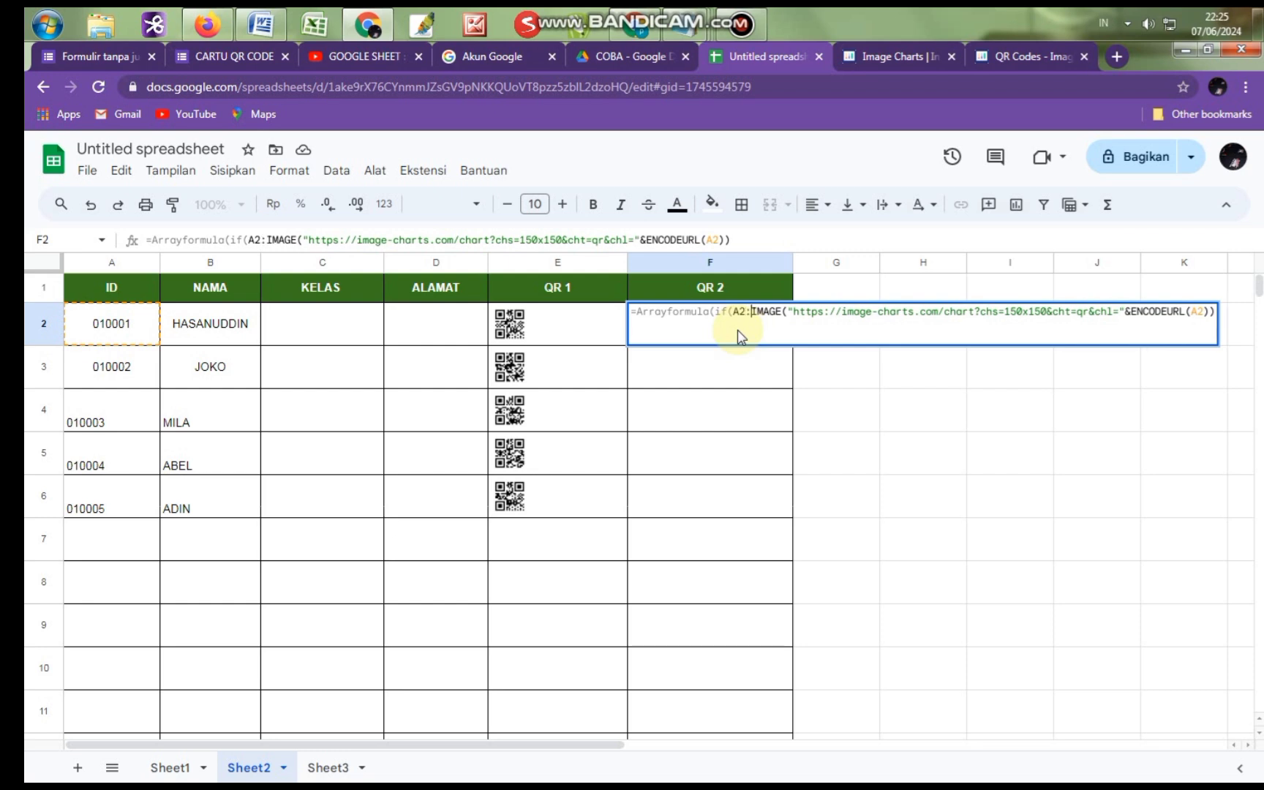
text(A)
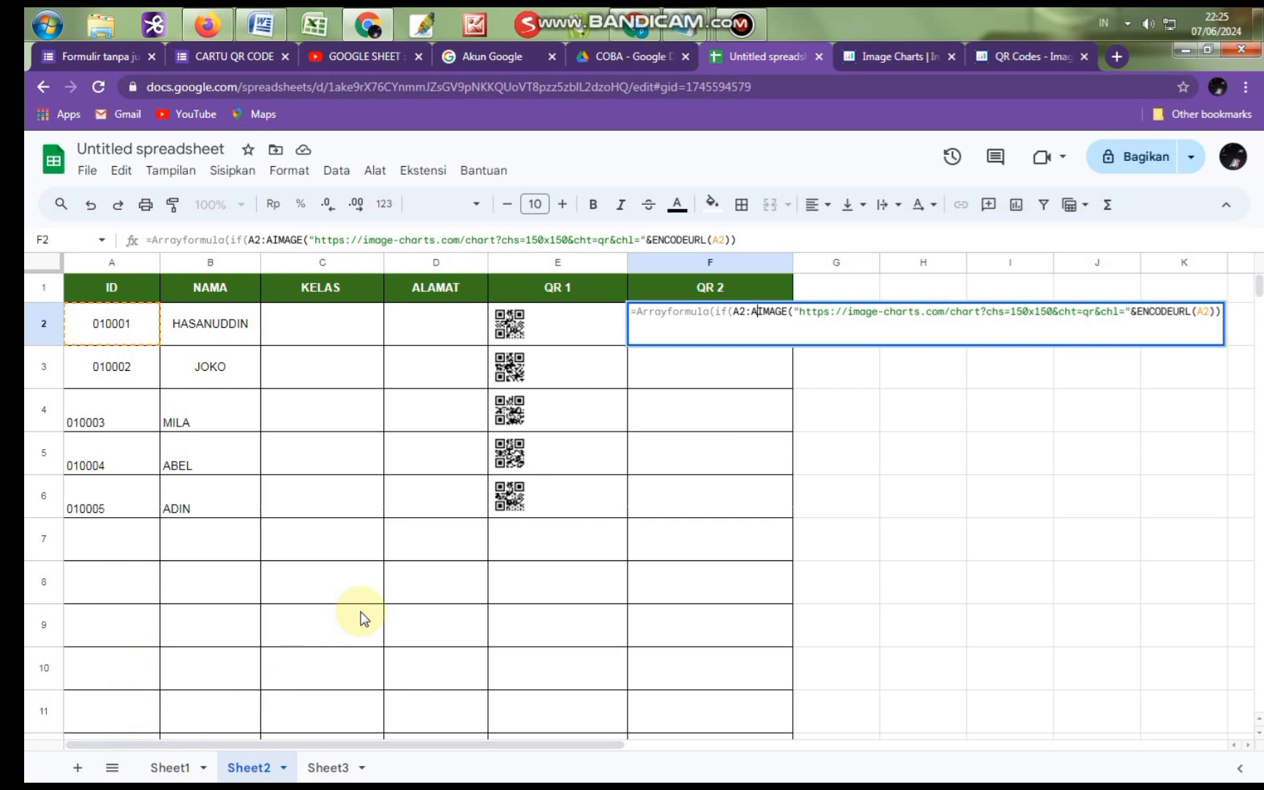
text(7)
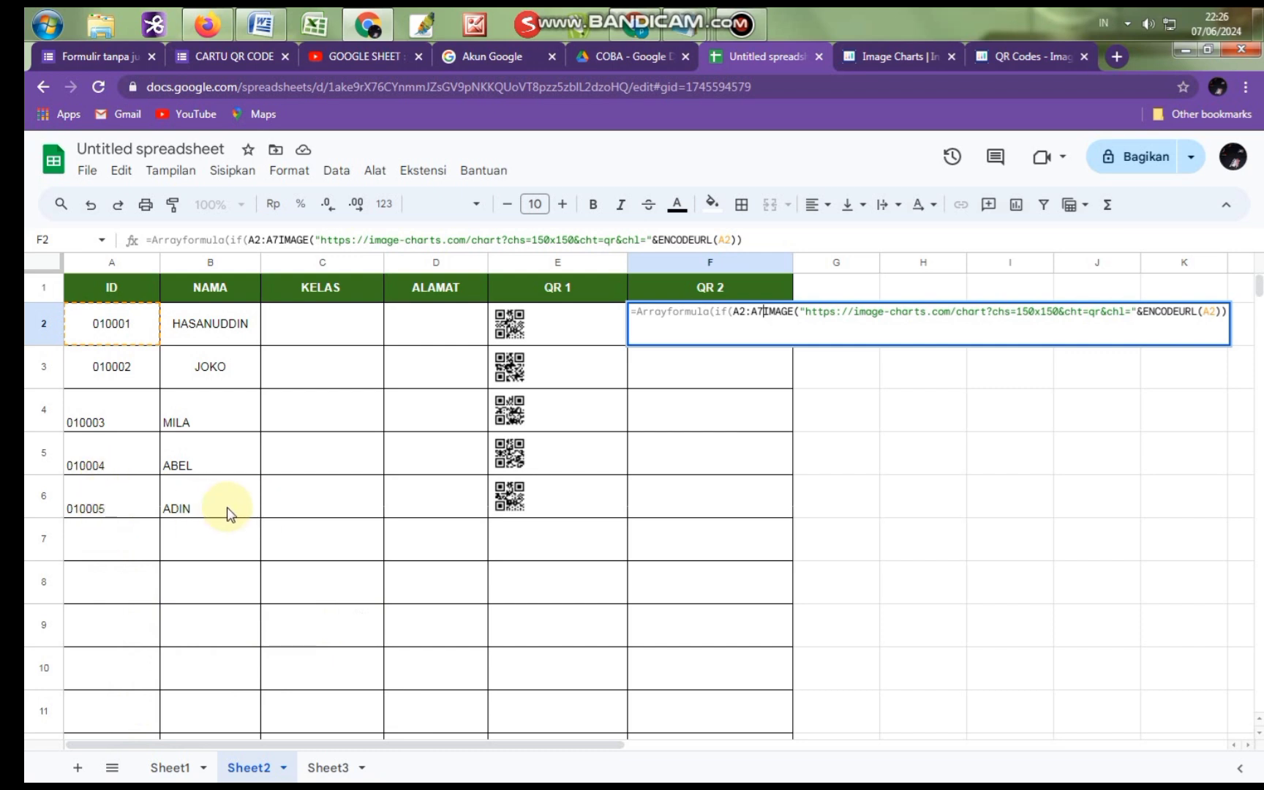
key(BackSpace)
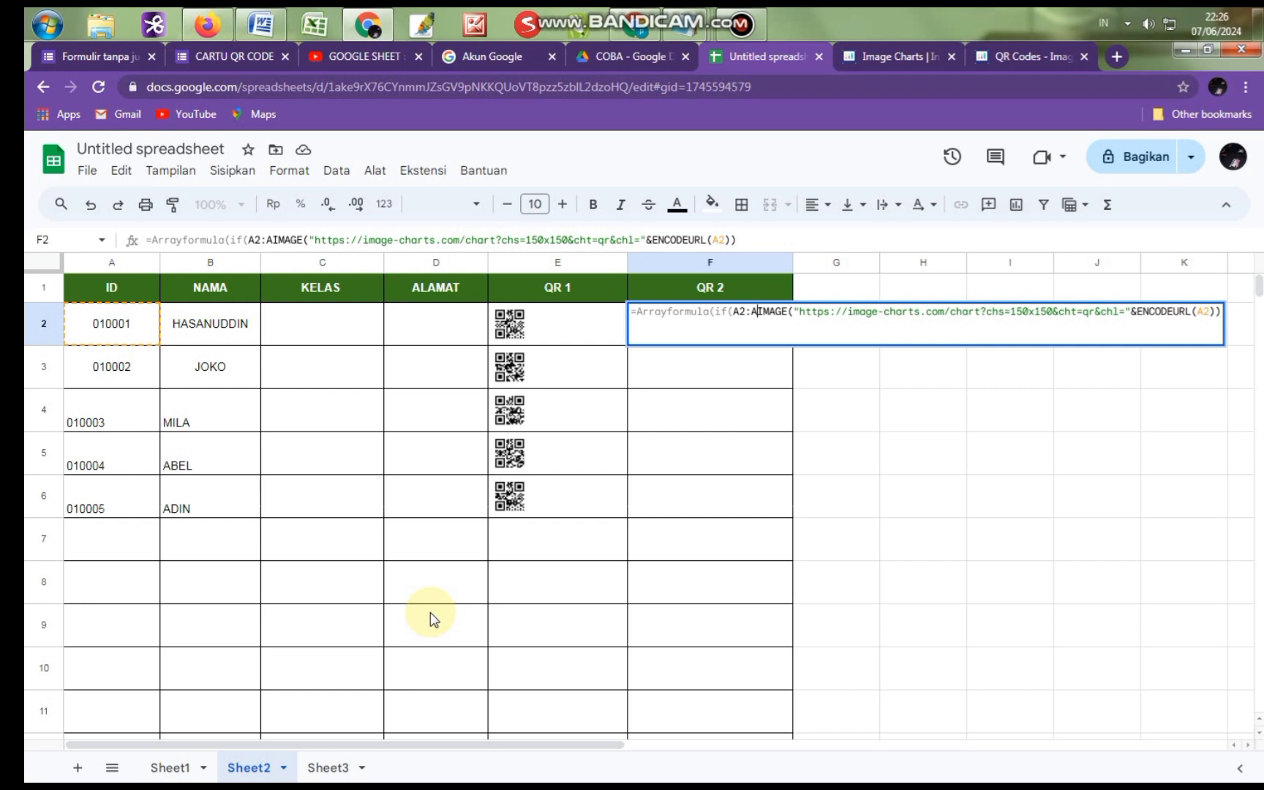
text(=)
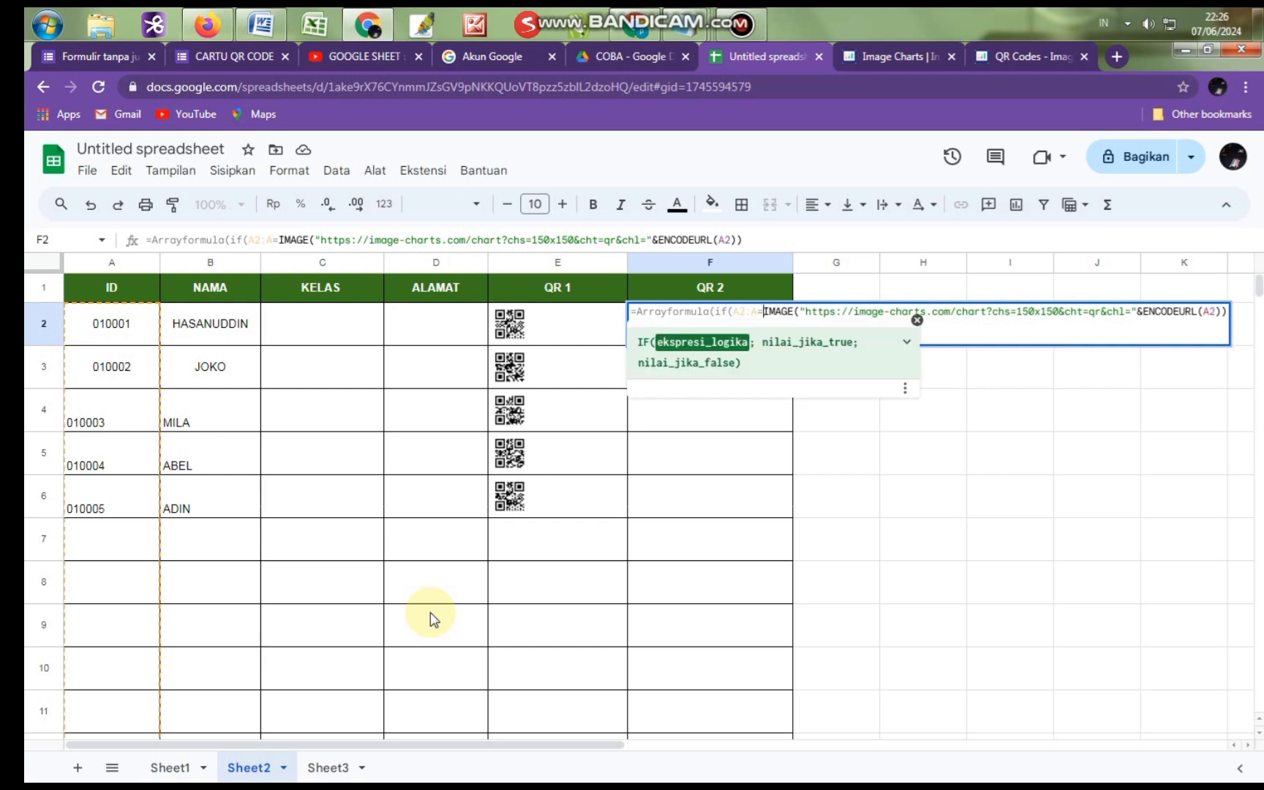
text("")
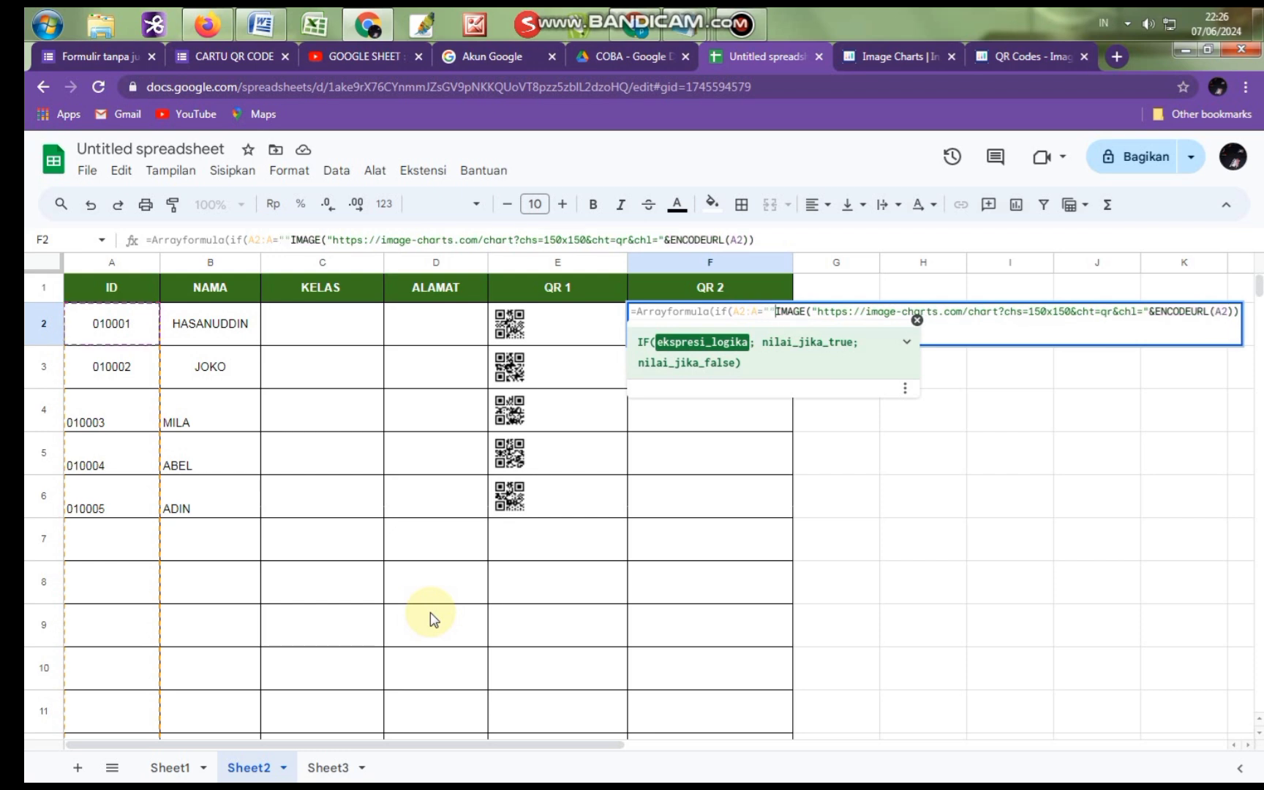
Make the IF return "" when true and the IMAGE expression when false, using semicolon separators, and commit the F2 formula
text(;)
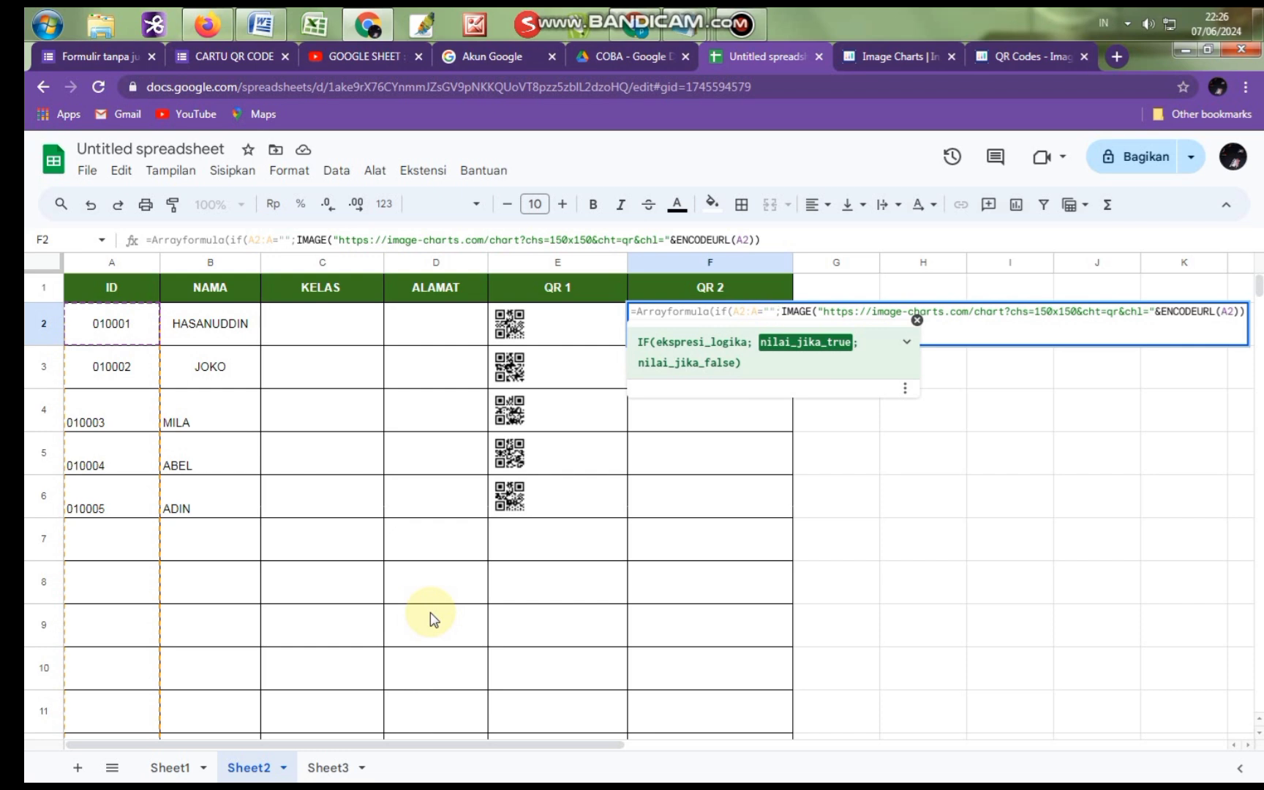
text("")
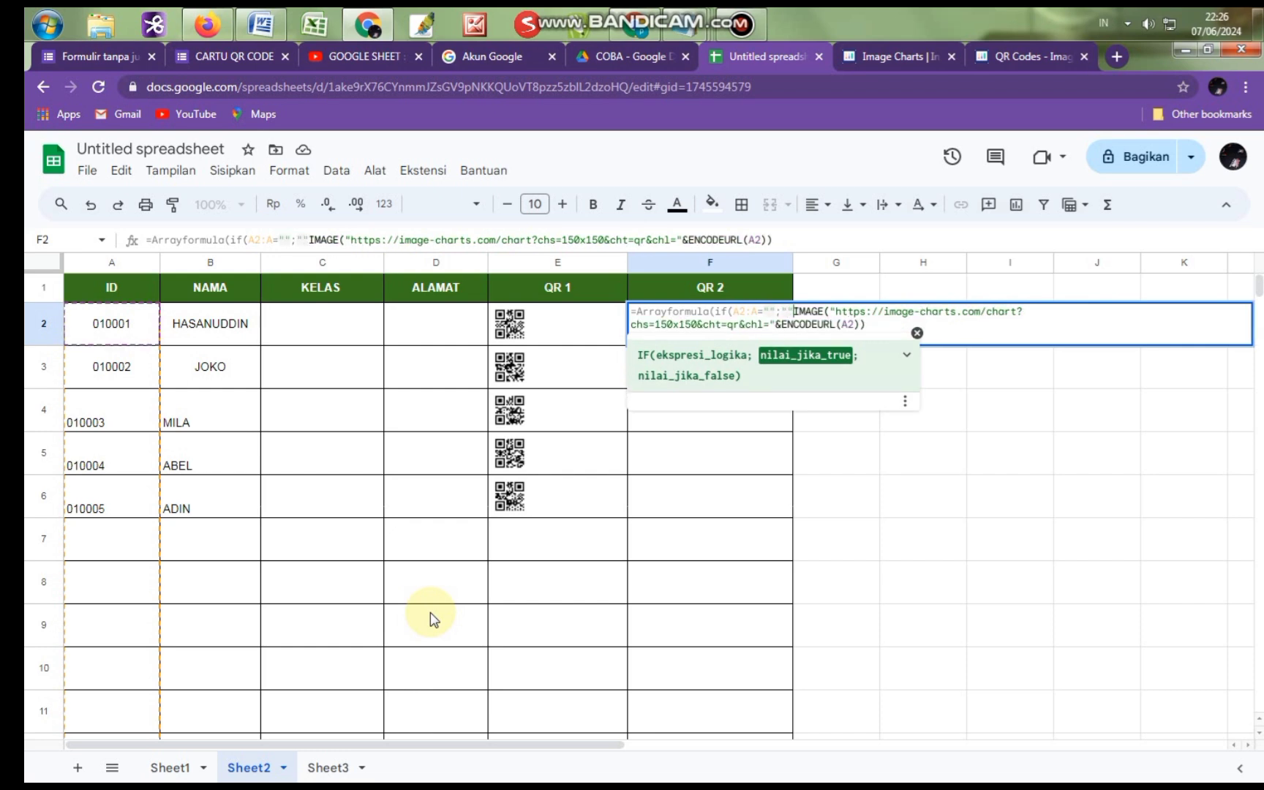
text(;)
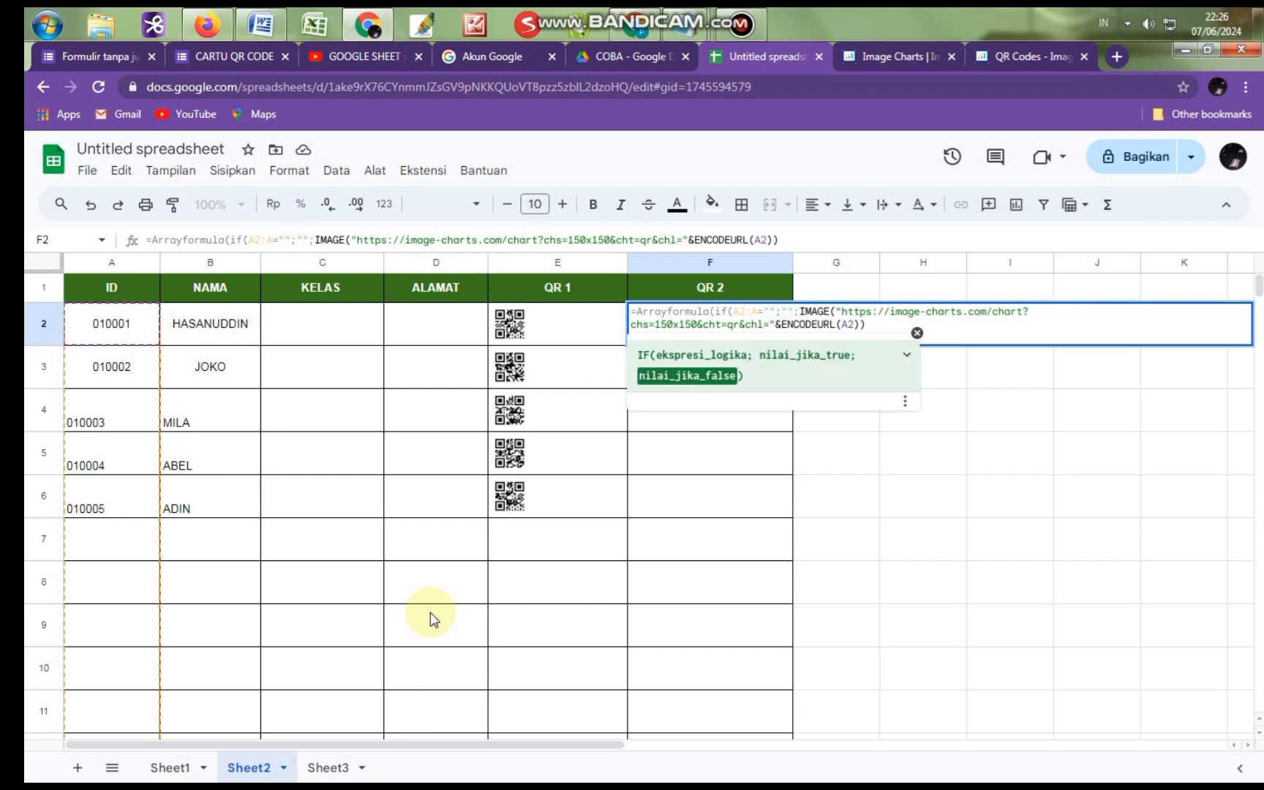
key(Return)
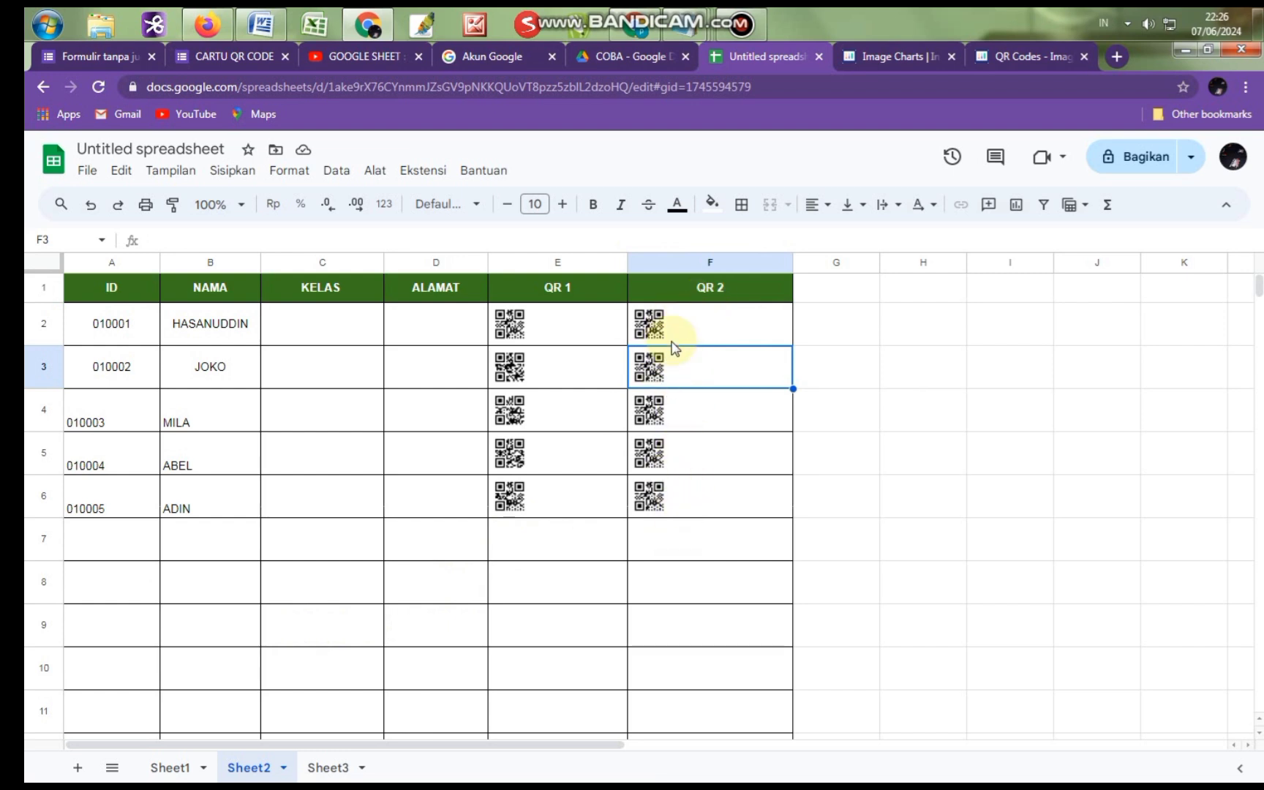
Enter three more people's names in the NAMA column, cells B7 to B9
click(113, 540)
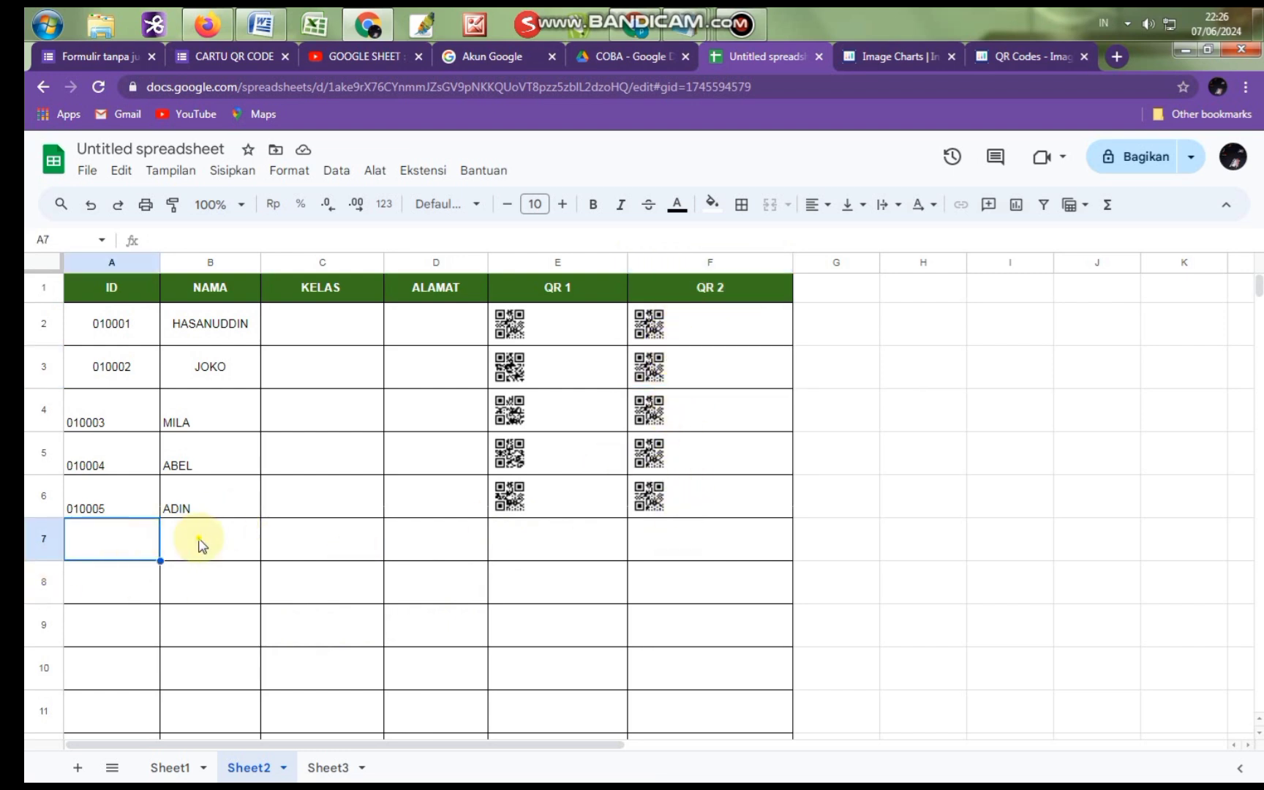
click(204, 543)
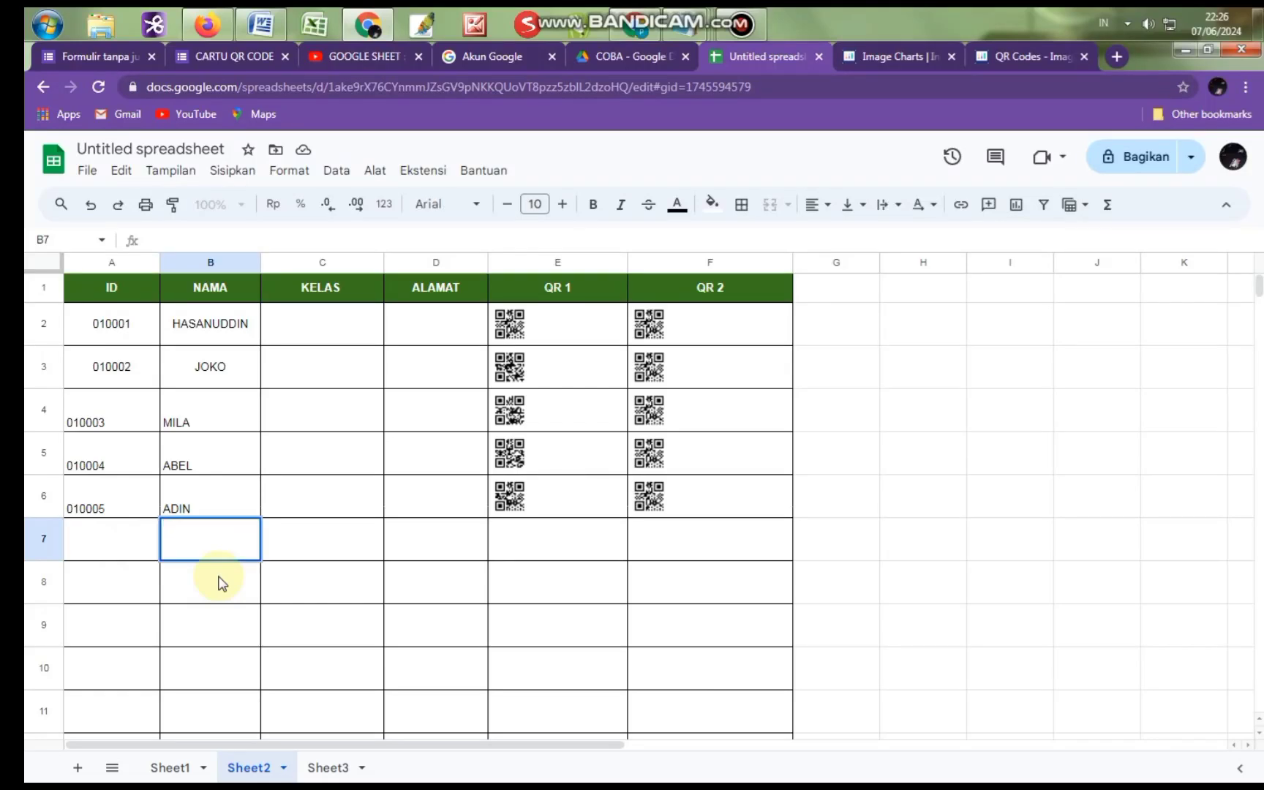
text(RIDWAN)
key(Return)
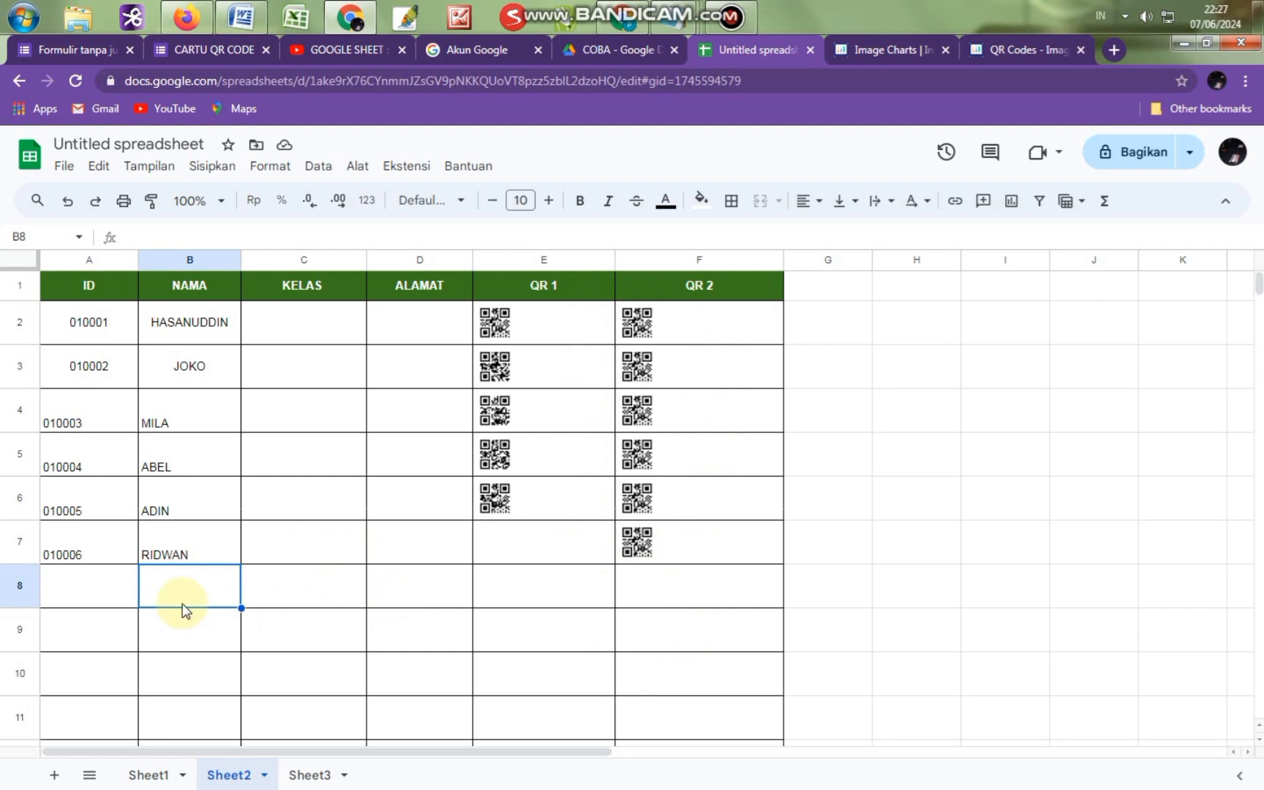
text(DANU)
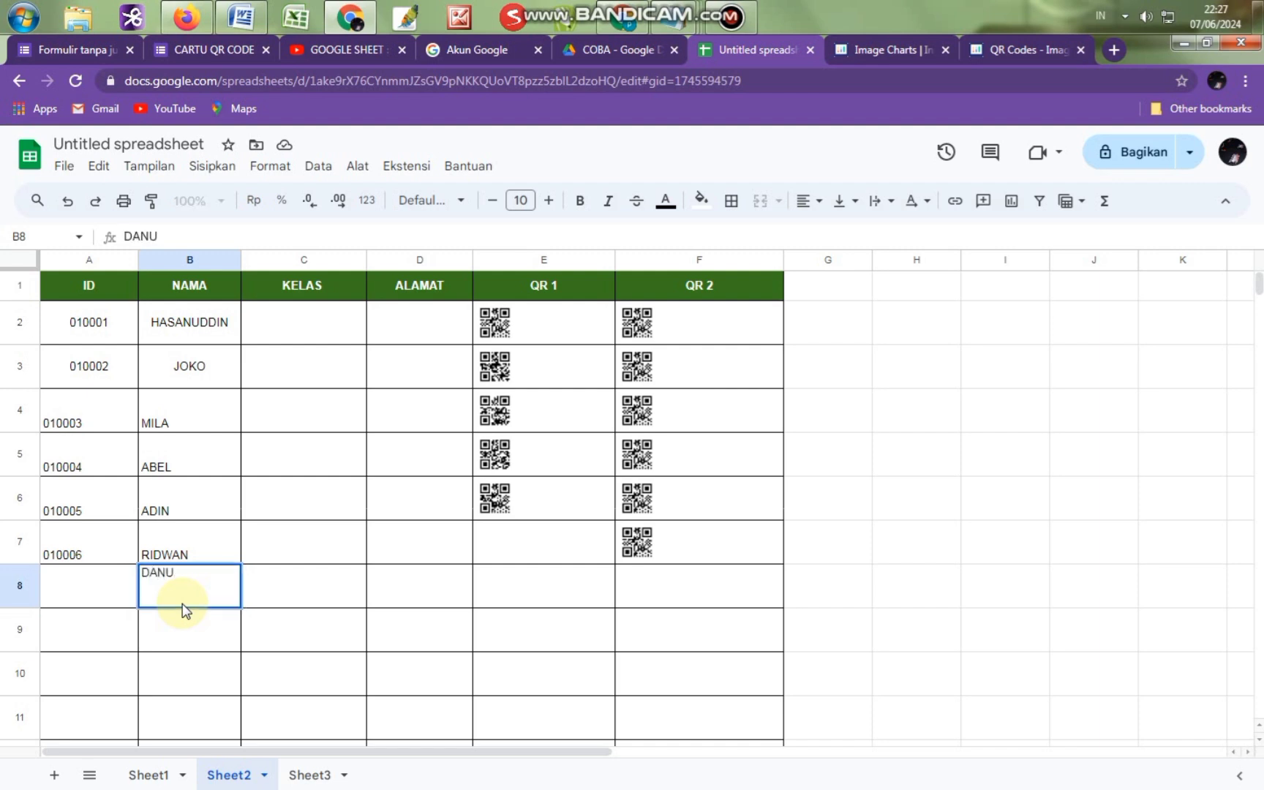
key(Return)
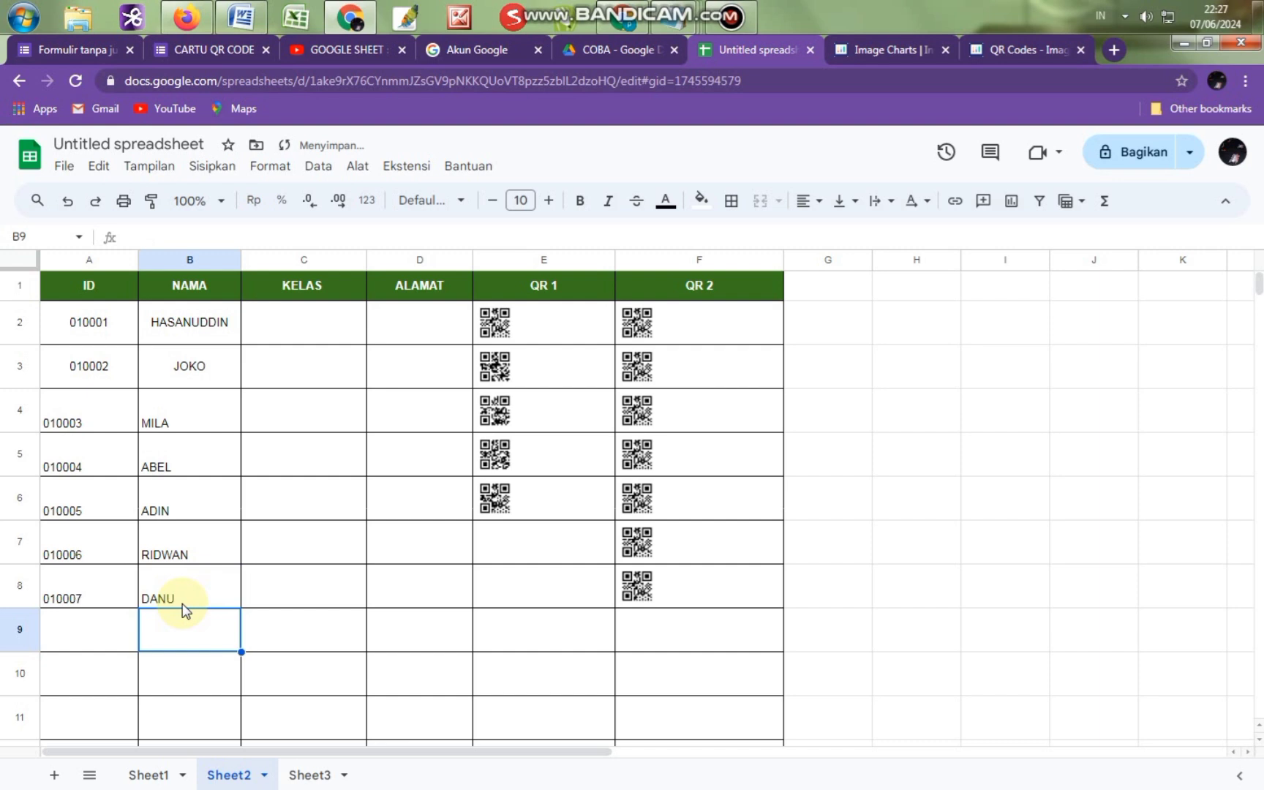
text(ADIN)
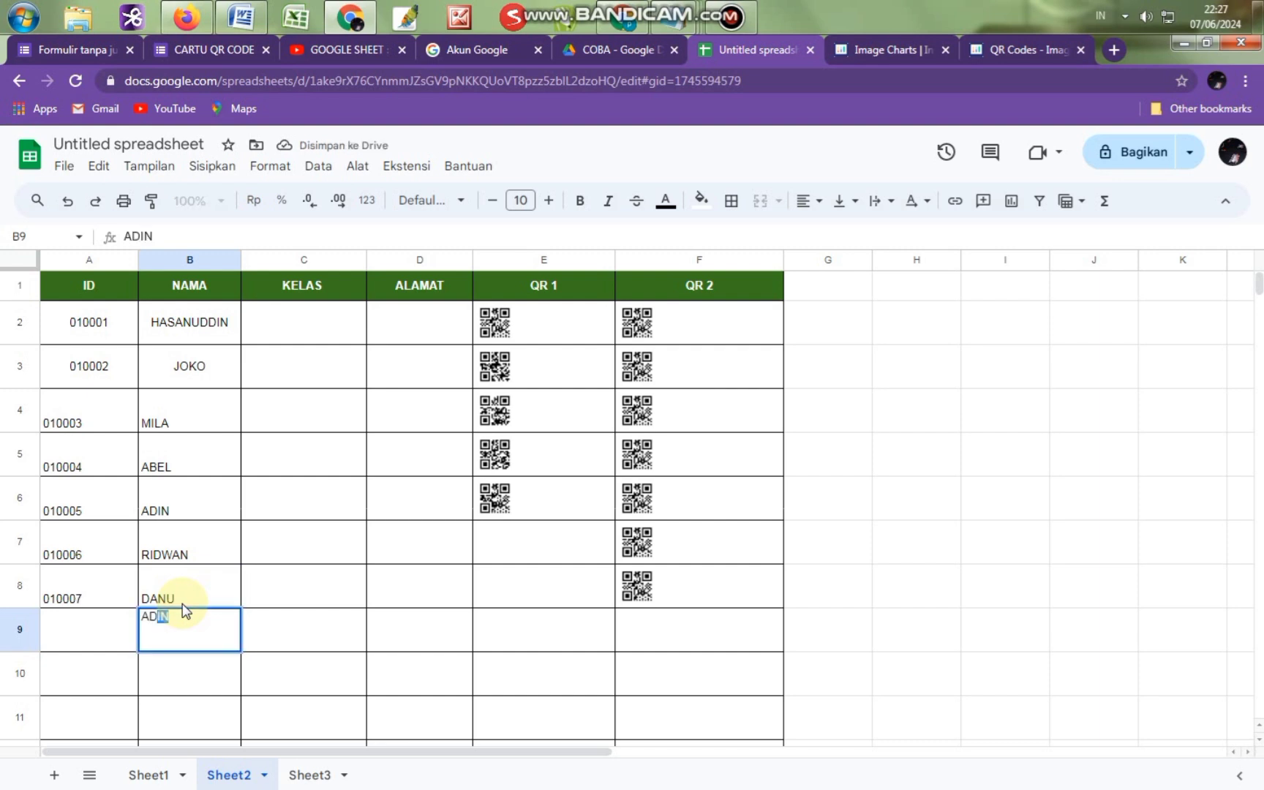
key(Delete)
key(Return)
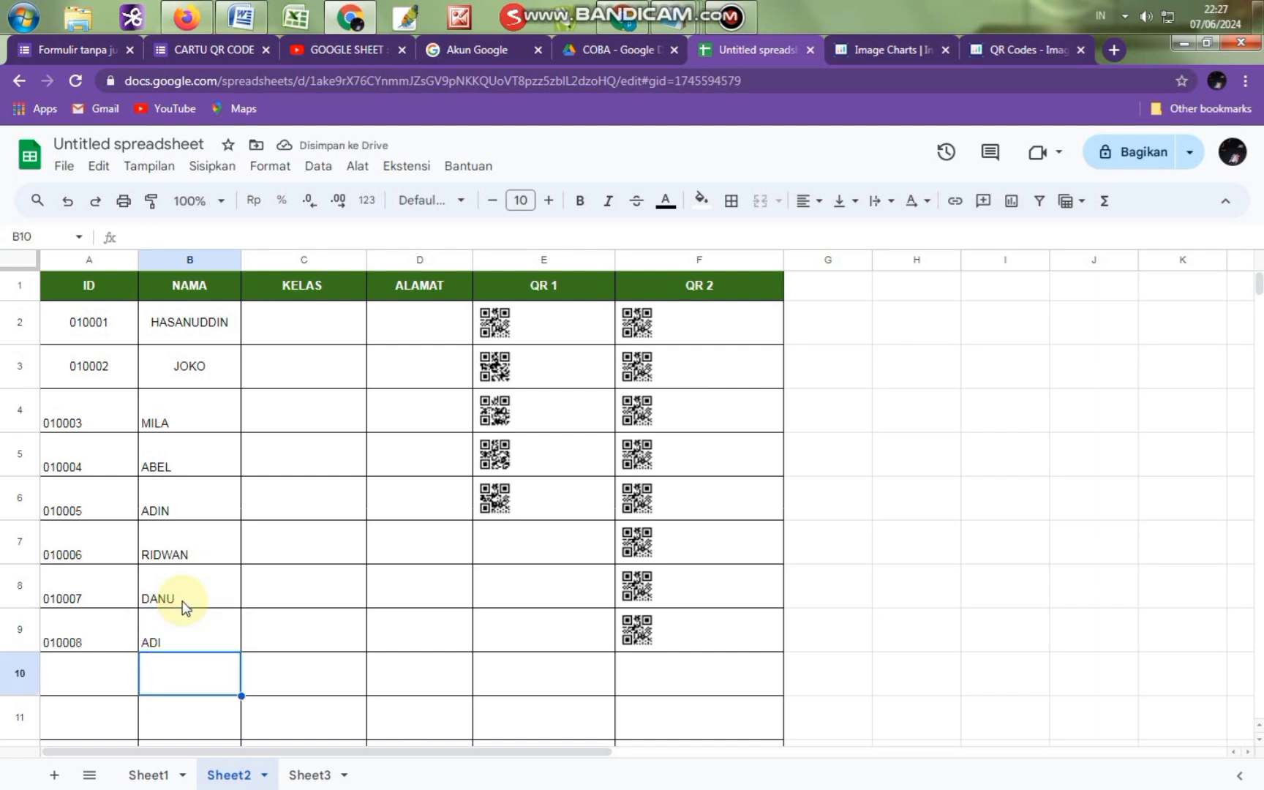
click(549, 281)
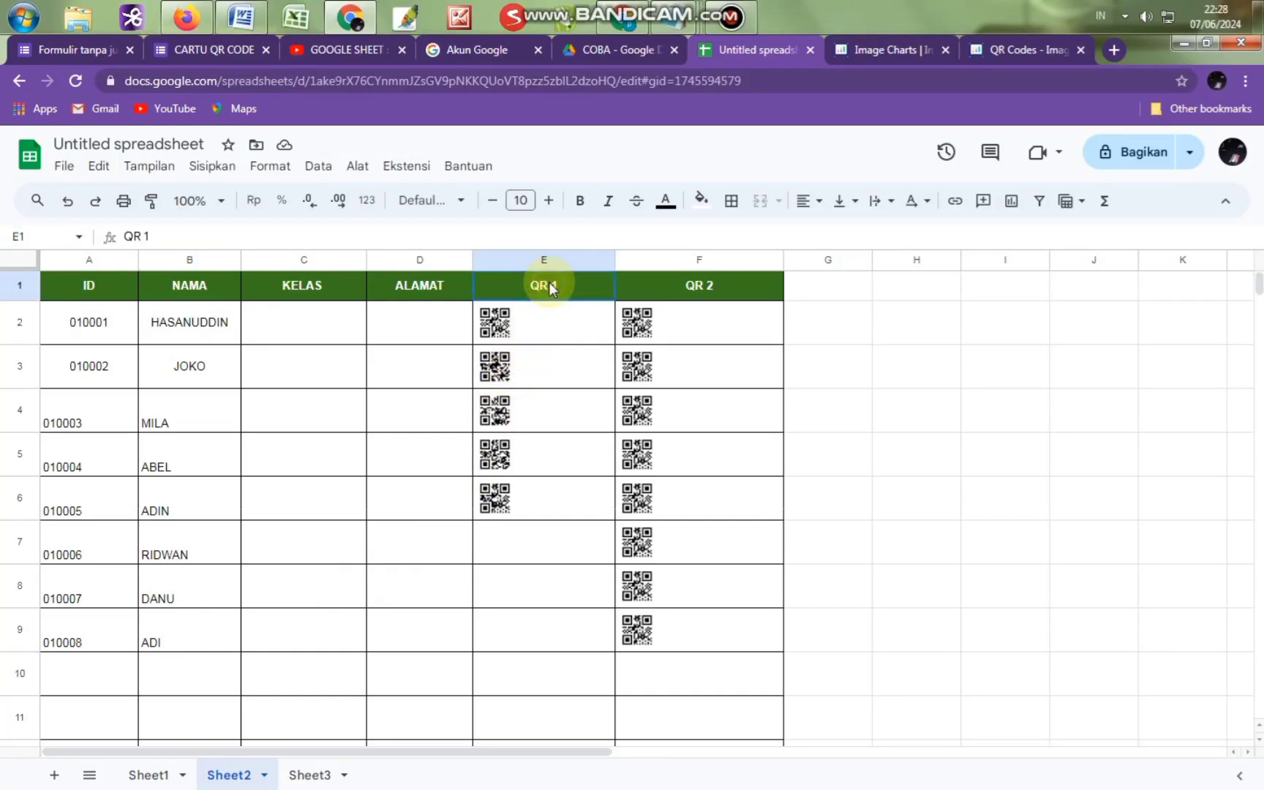
click(690, 280)
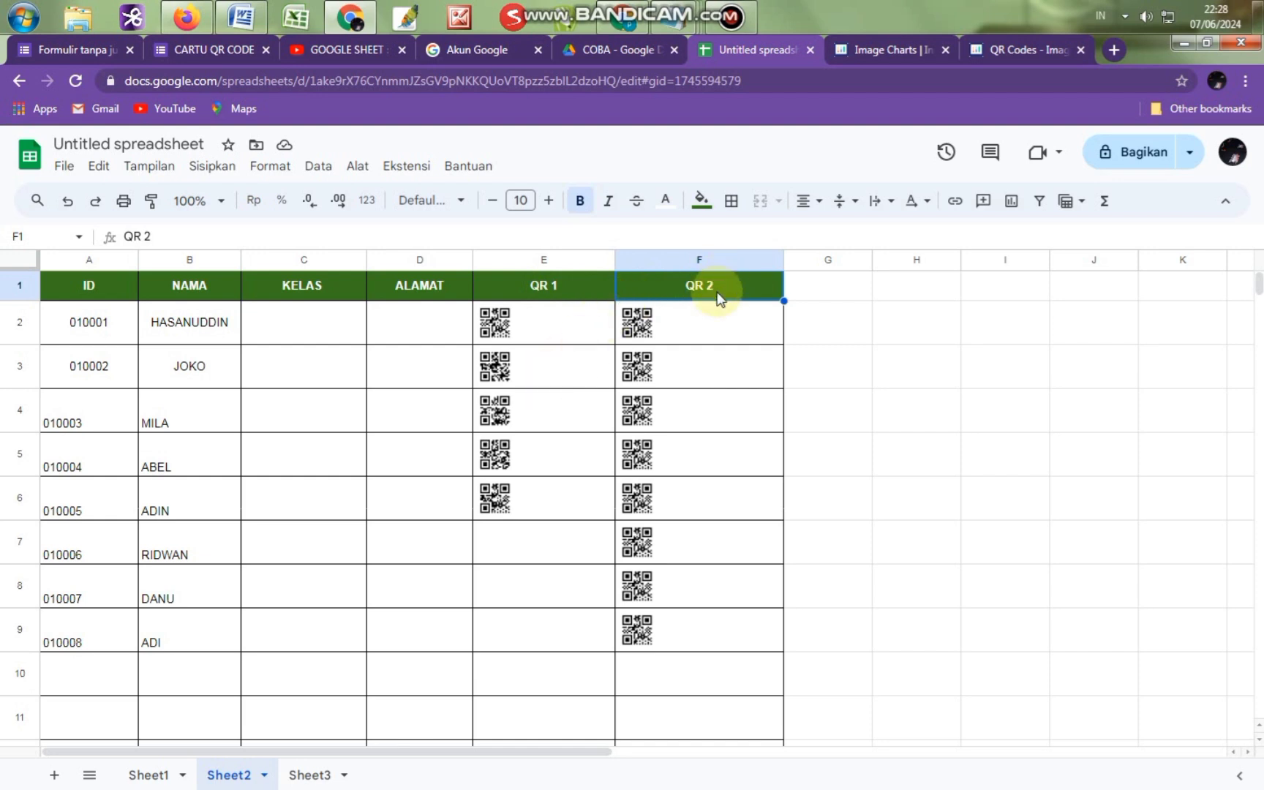